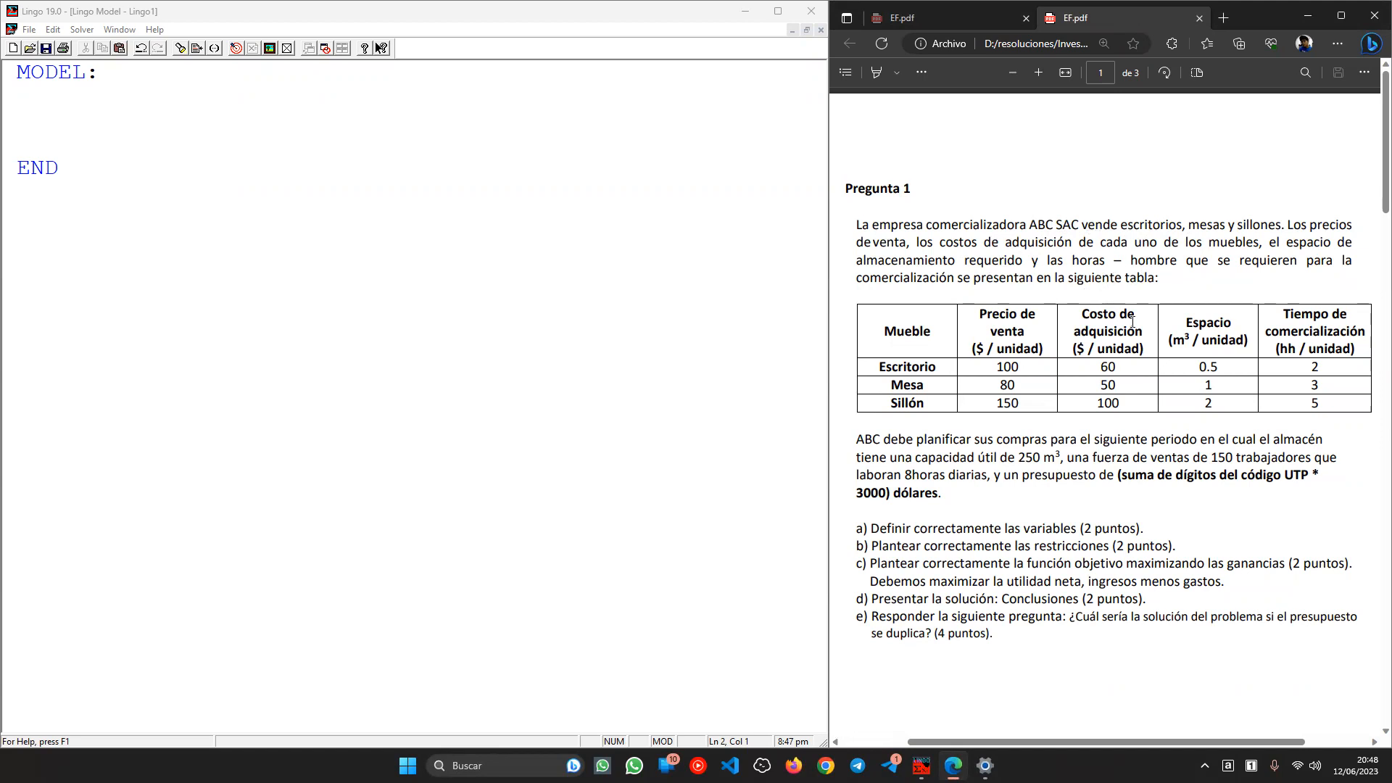
- Review the furniture price, cost and space table and the budget sentence in the problem PDF
drag(997, 366, 1260, 413)
click(1324, 408)
drag(1108, 474, 964, 510)
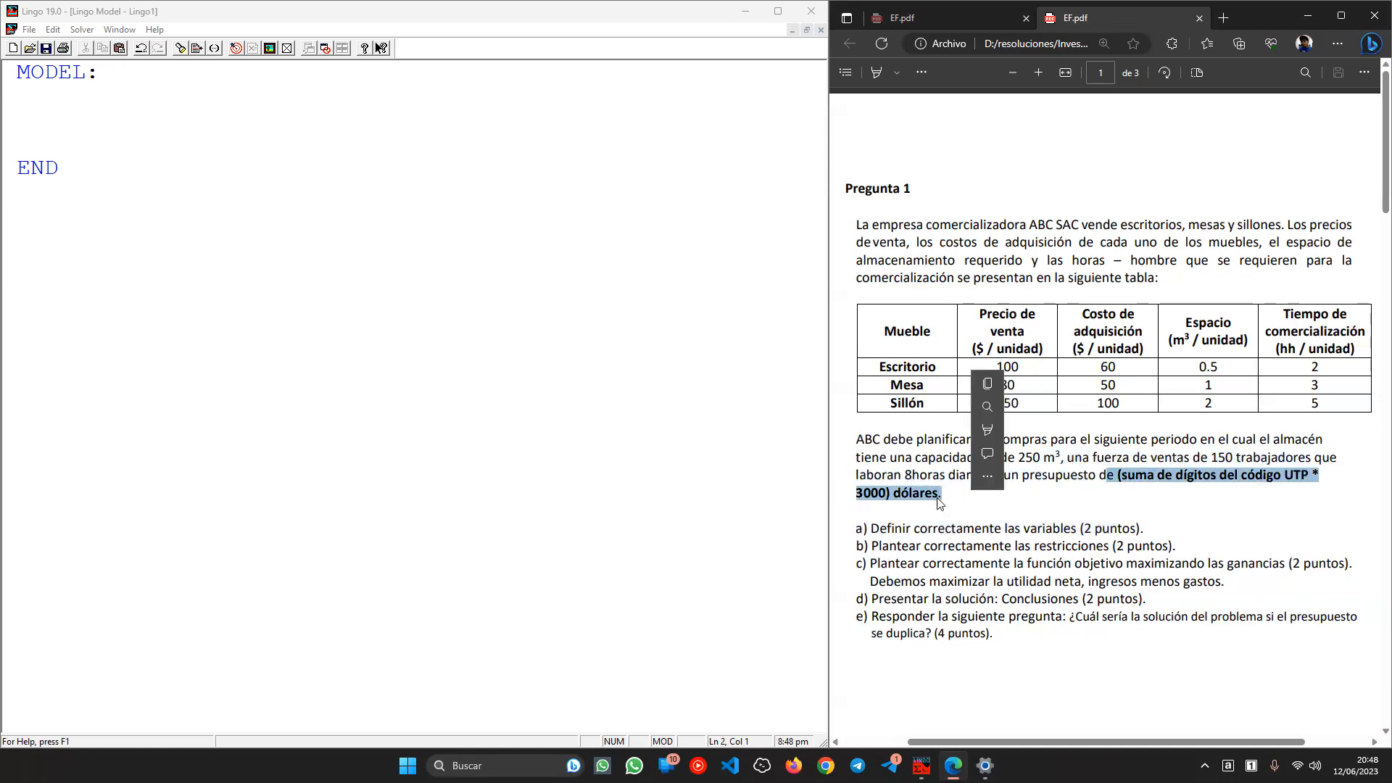
click(943, 493)
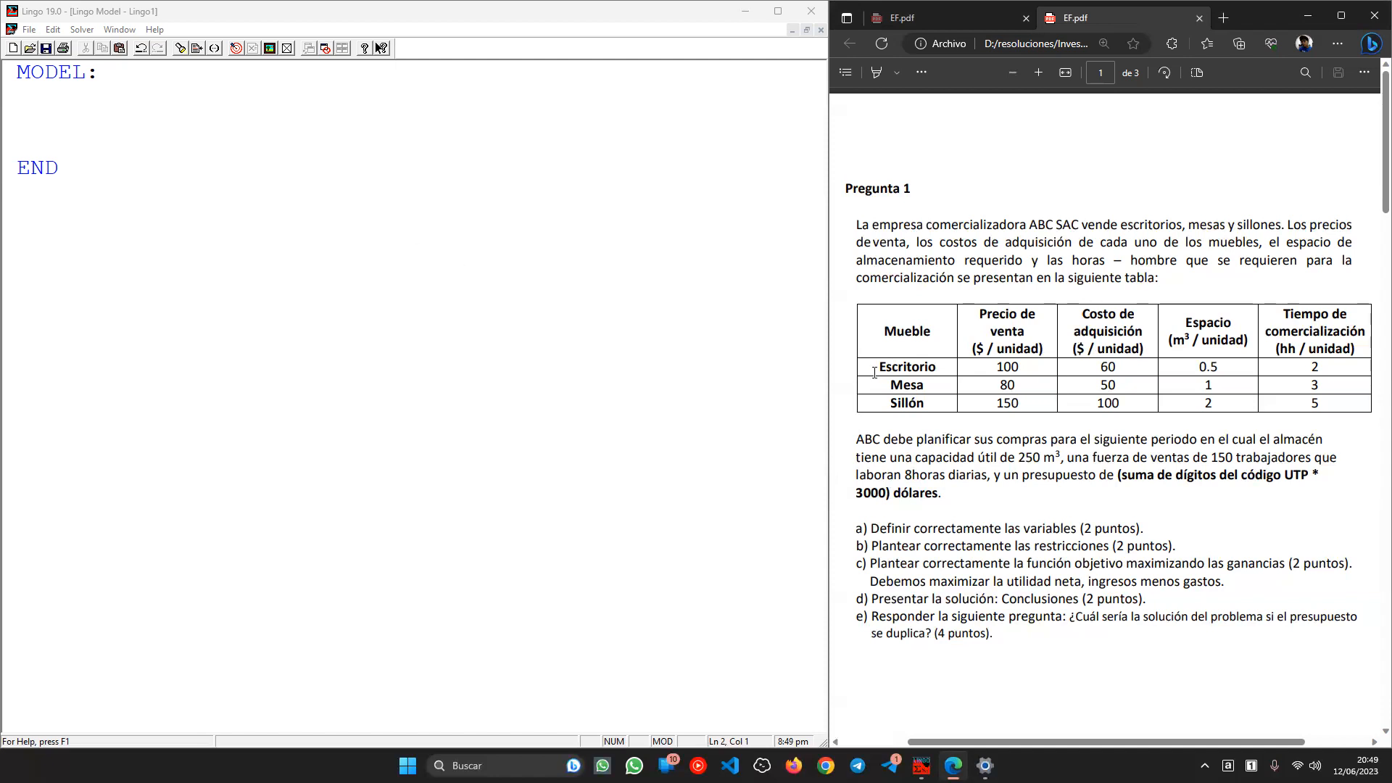
double_click(910, 387)
click(899, 372)
drag(898, 368, 902, 404)
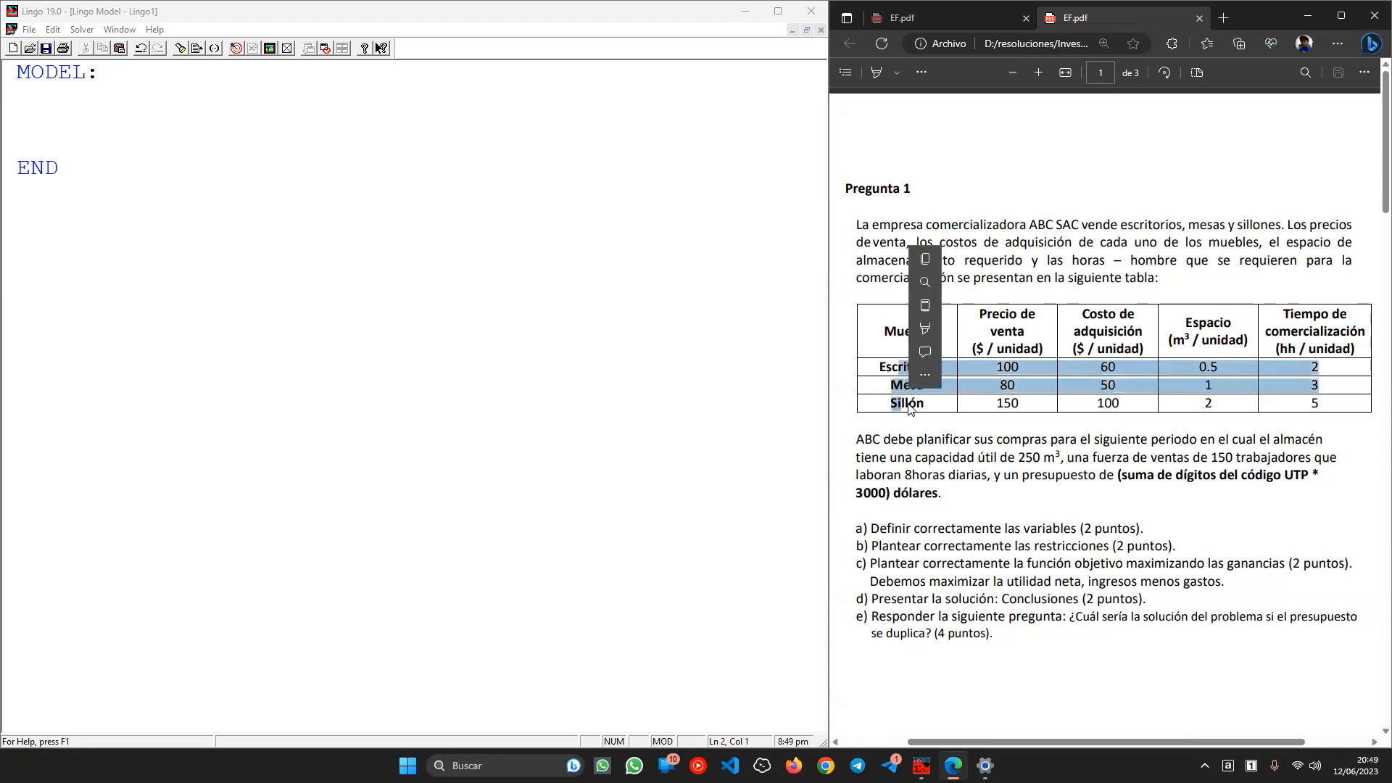
click(909, 405)
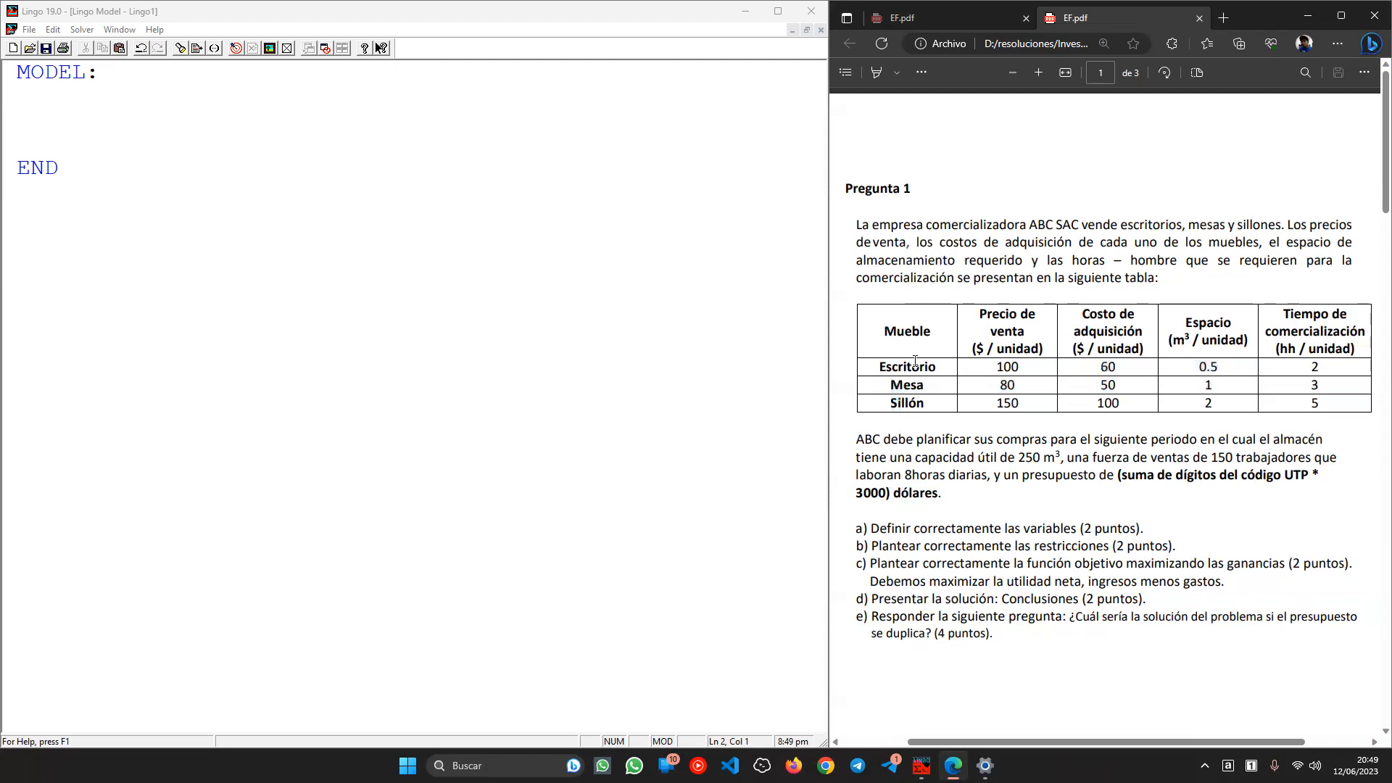
double_click(1007, 313)
click(1007, 343)
double_click(913, 366)
click(1156, 373)
drag(1019, 337, 1253, 345)
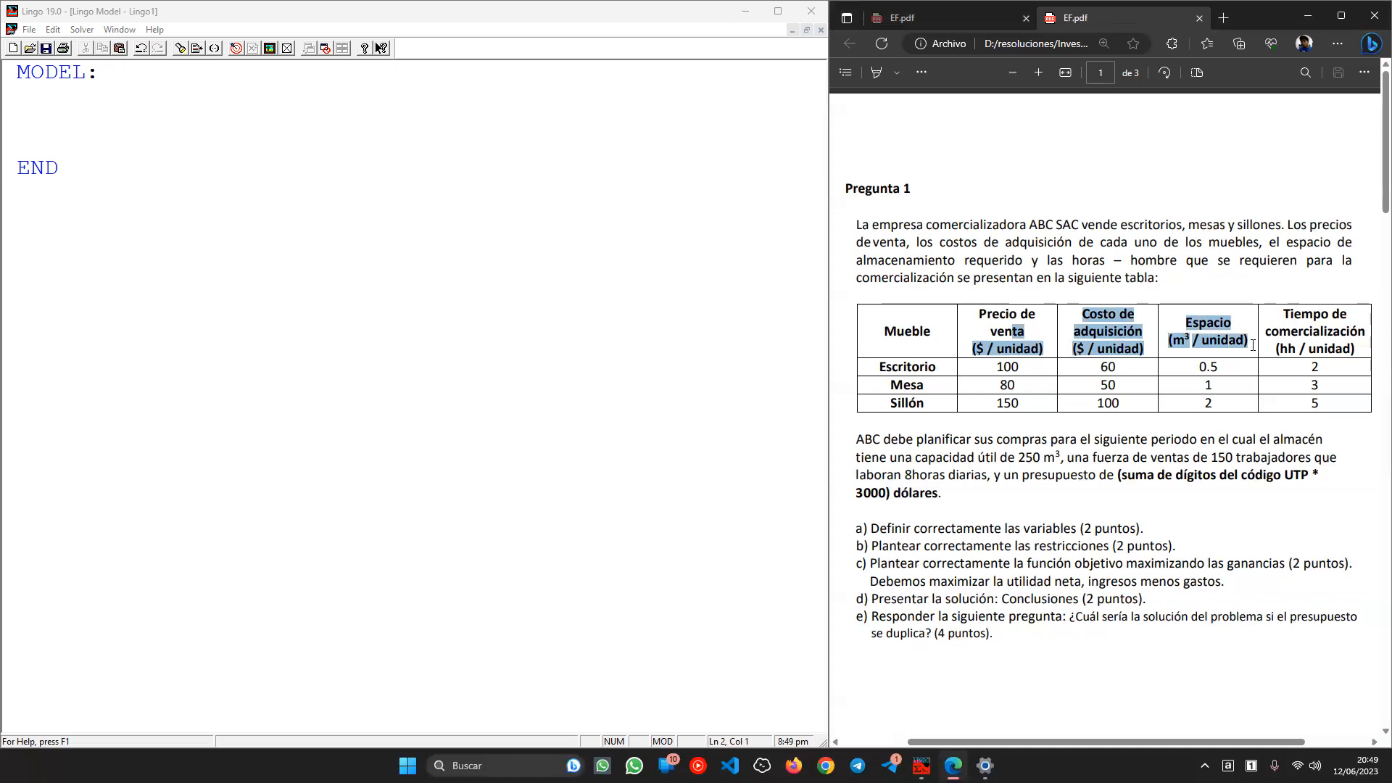
click(1284, 371)
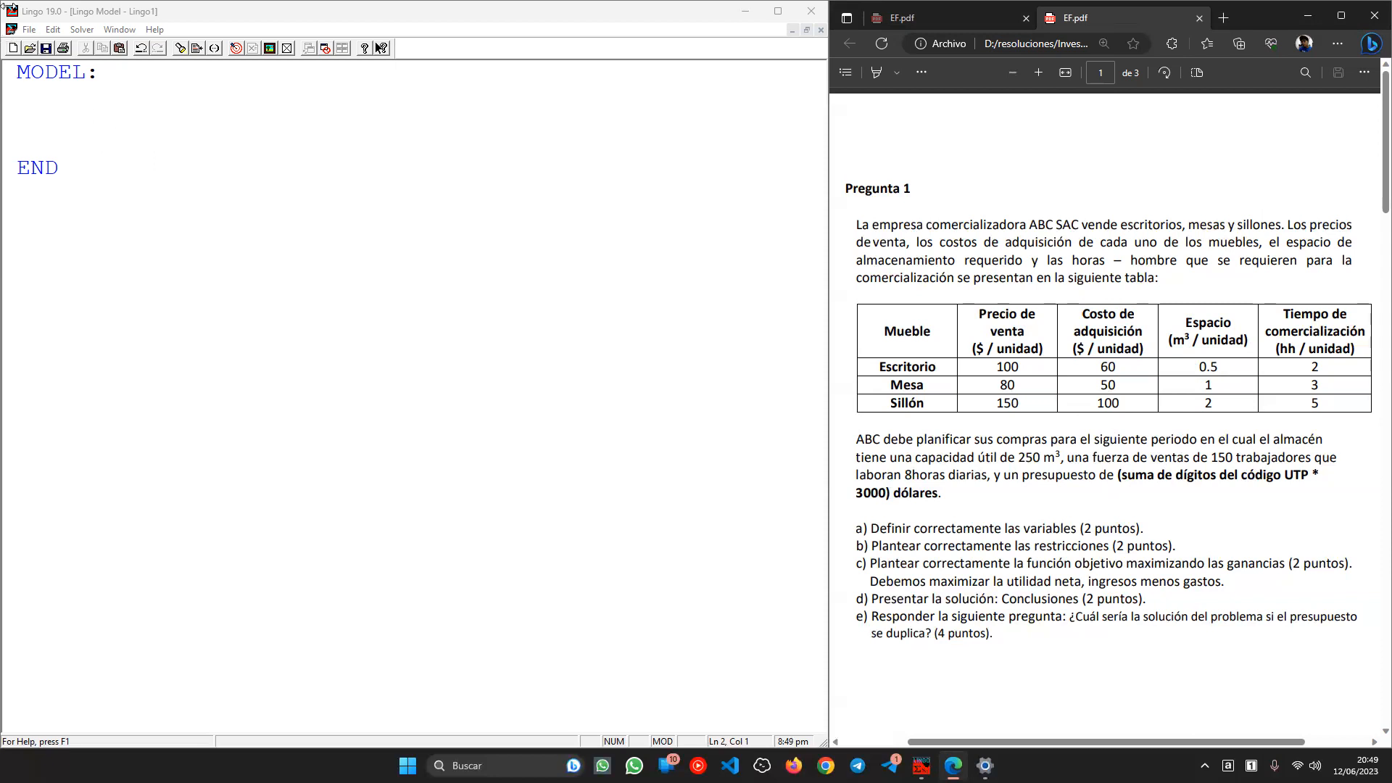
- Add the comment !E: Cantidad de escritorios; above MODEL:
drag(19, 79, 44, 106)
click(21, 74)
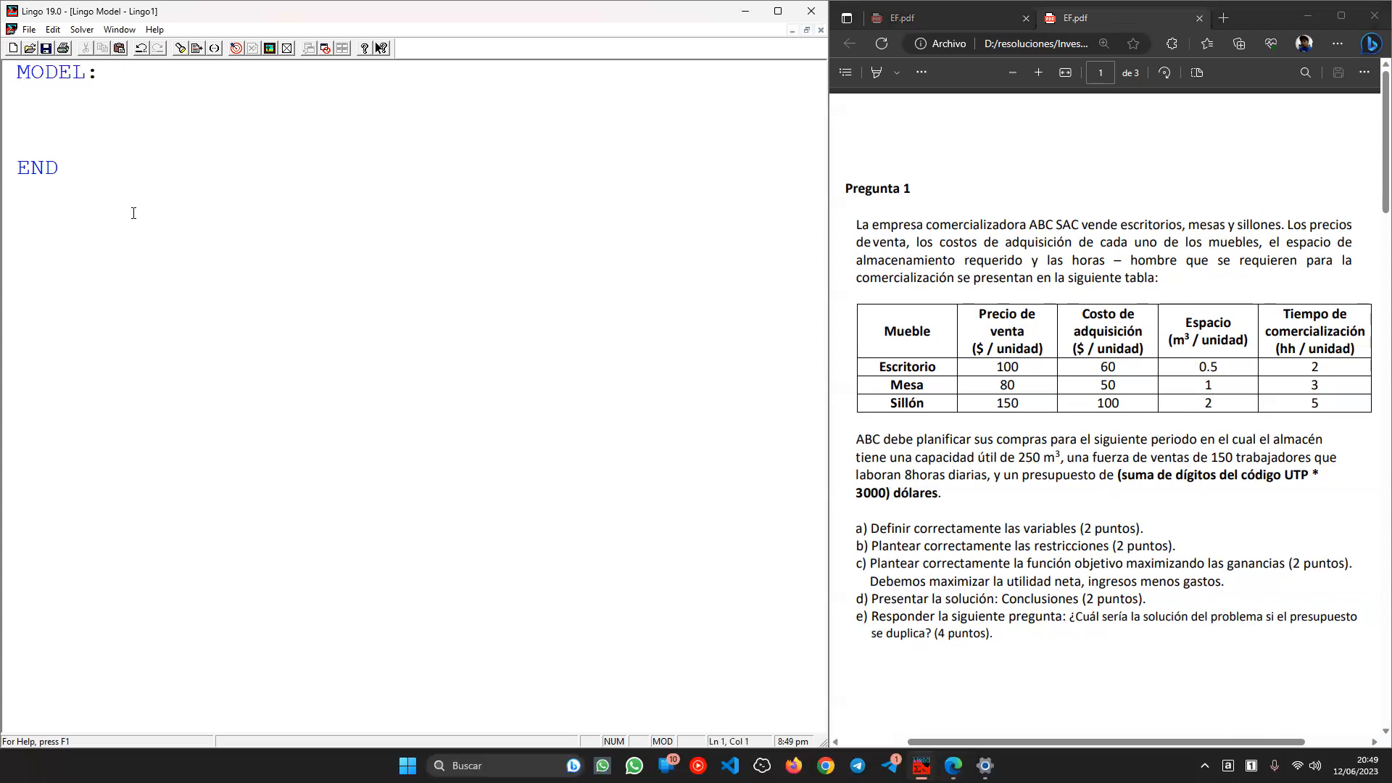
key(Return)
key(Up)
text(!)
key(Caps_Lock)
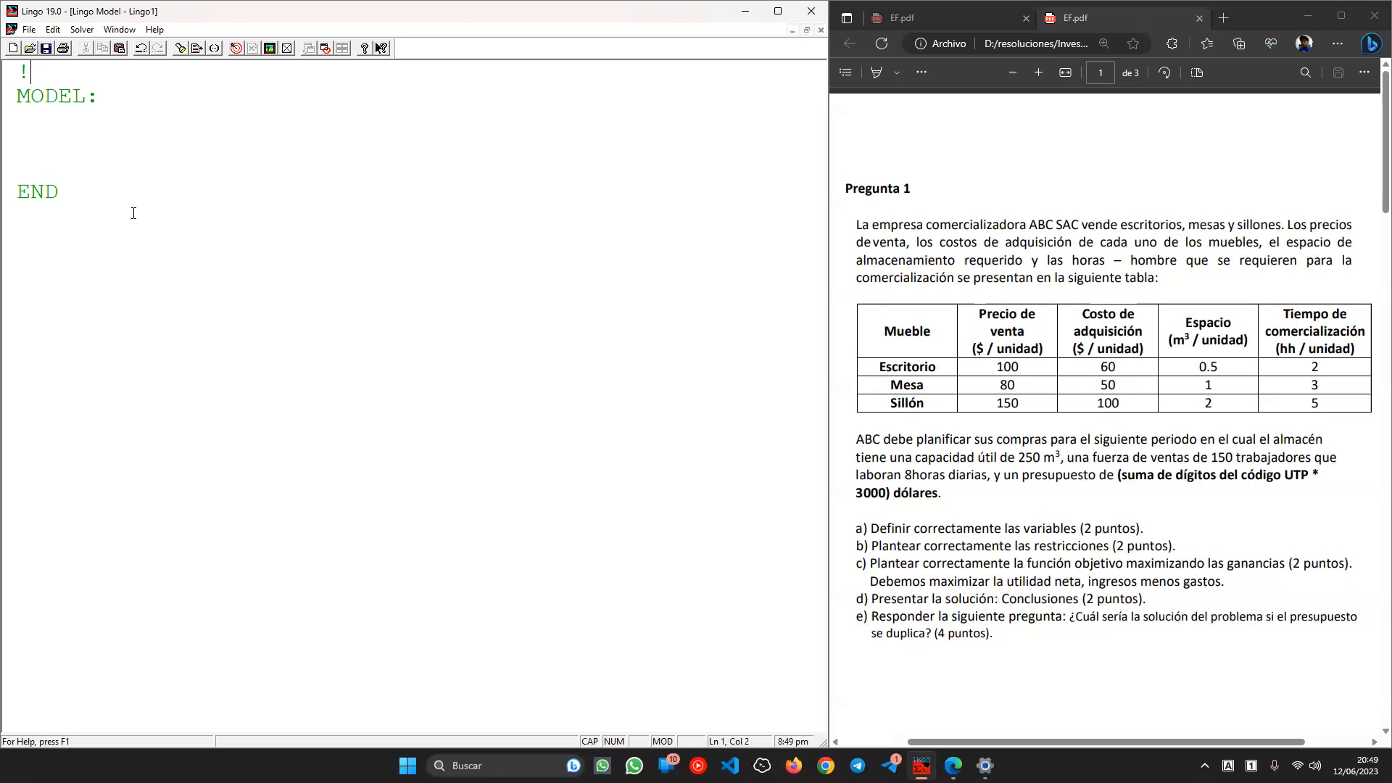
text(E: C ANTIDAD DE)
key(BackSpace)
key(BackSpace)
key(BackSpace)
key(BackSpace)
key(BackSpace)
key(BackSpace)
key(BackSpace)
key(BackSpace)
key(BackSpace)
key(BackSpace)
key(BackSpace)
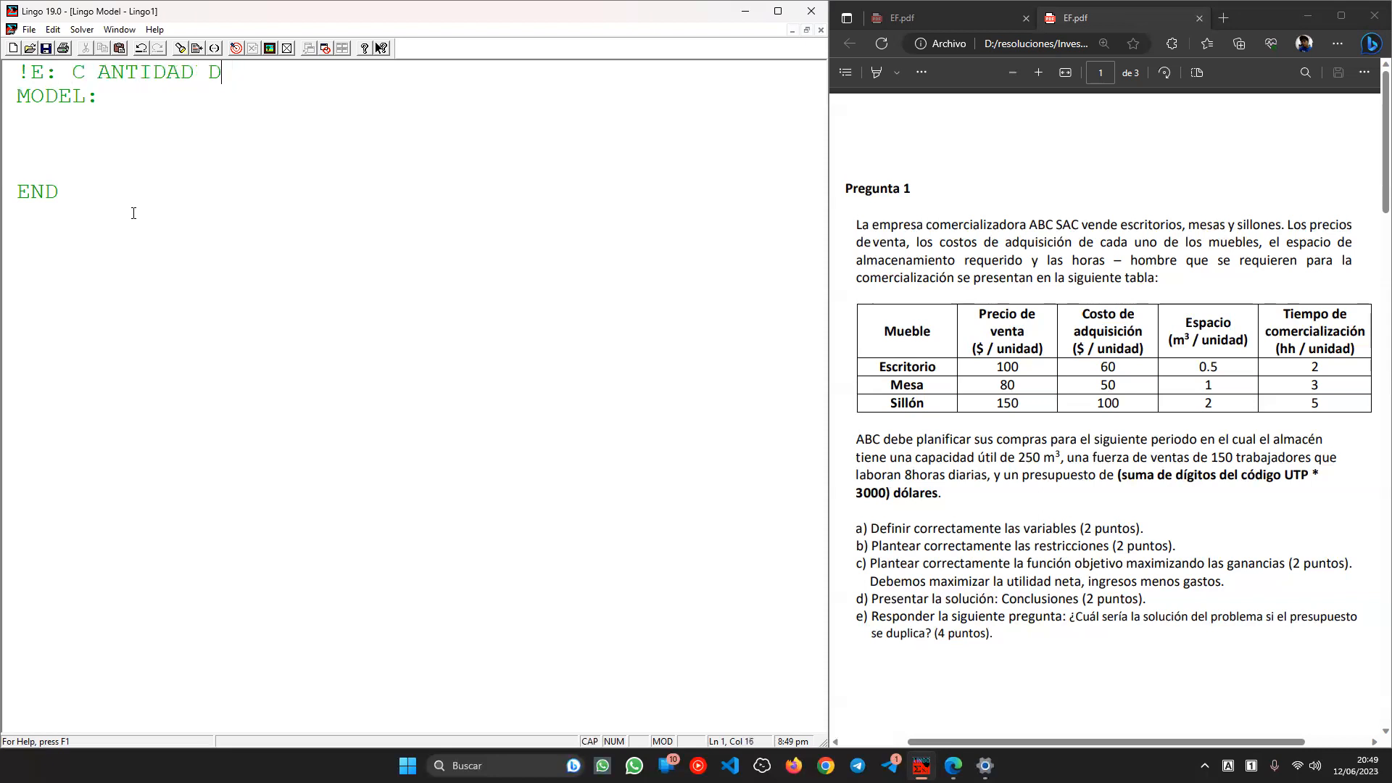
key(Caps_Lock)
text(a)
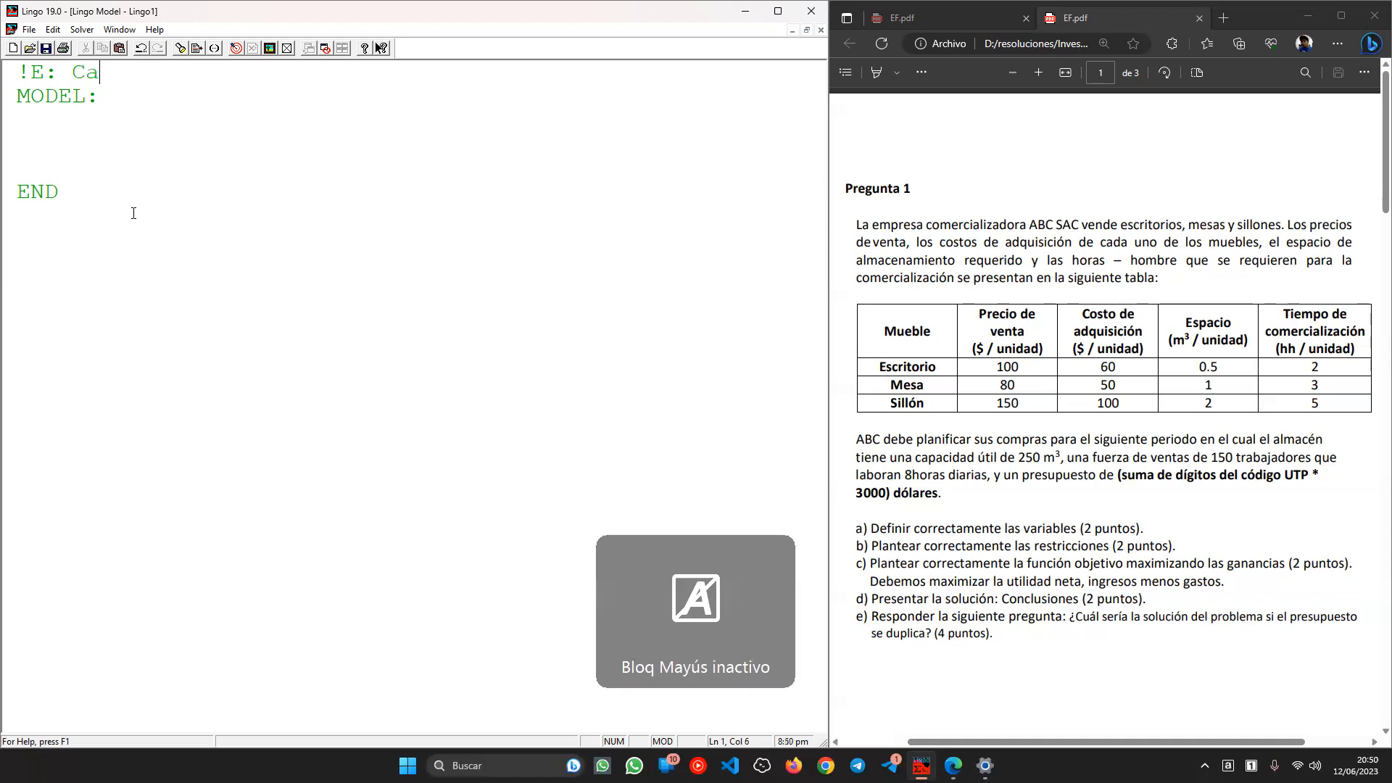
text(ntidad de e)
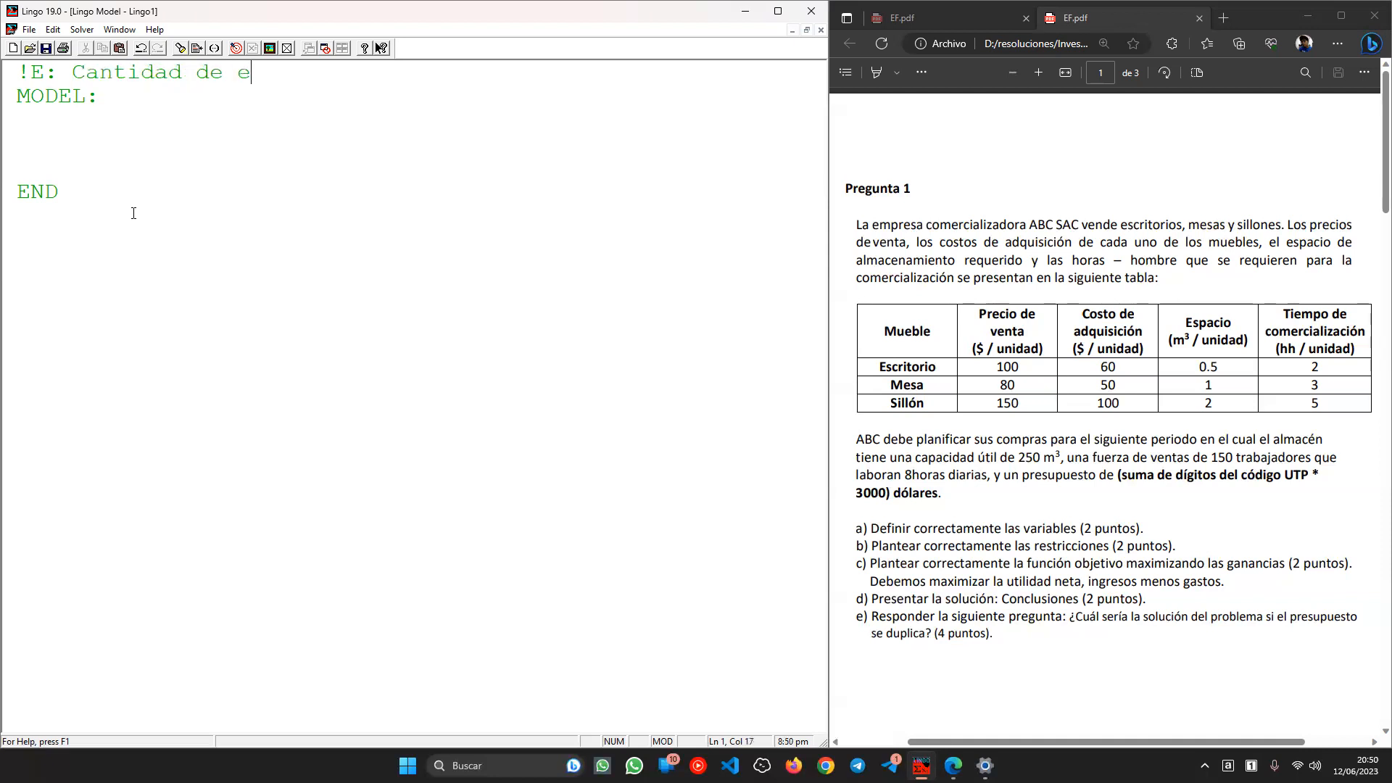
text(scritorios;)
key(Return)
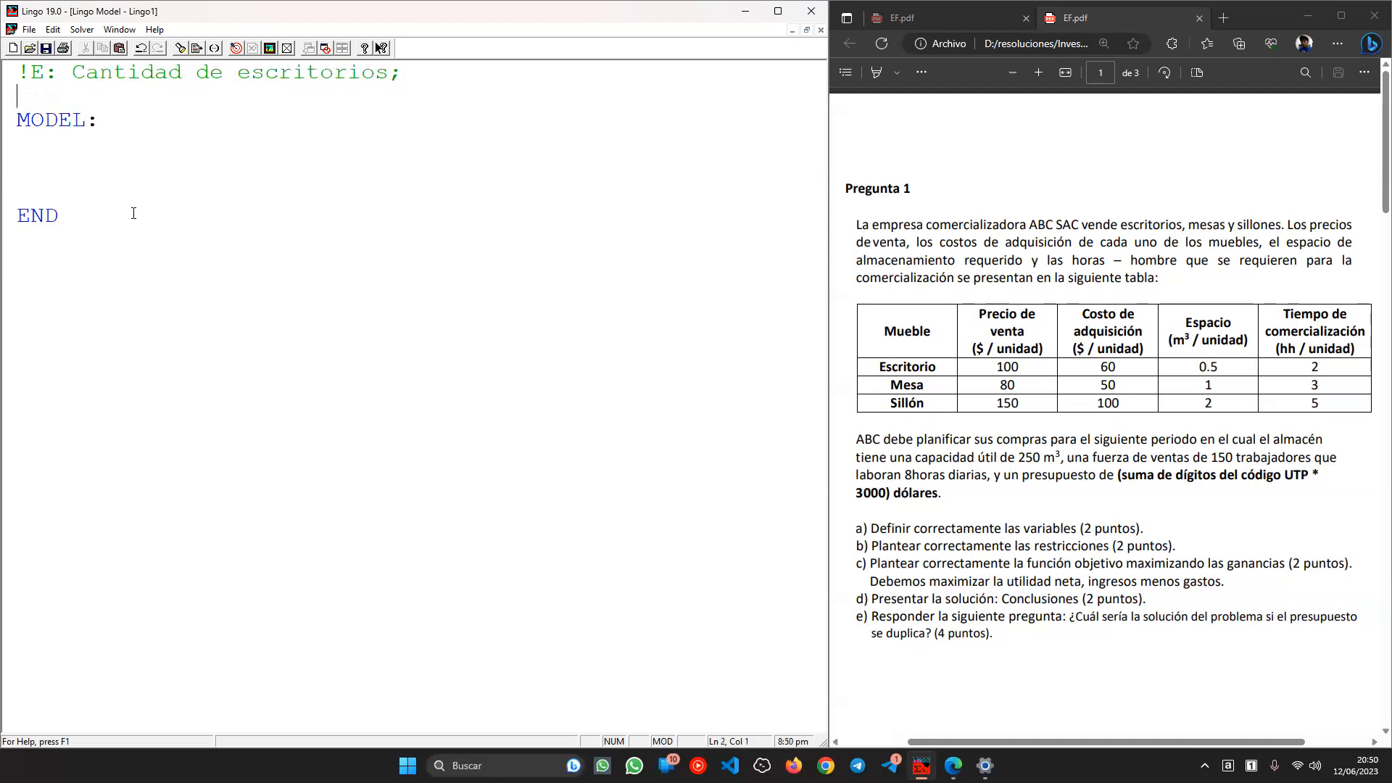
- Add the comments !M: Cantidad de mesas; and !S: Cantidad de sillas;
text(!M: Cantidad de mesa;)
key(Return)
key(Left)
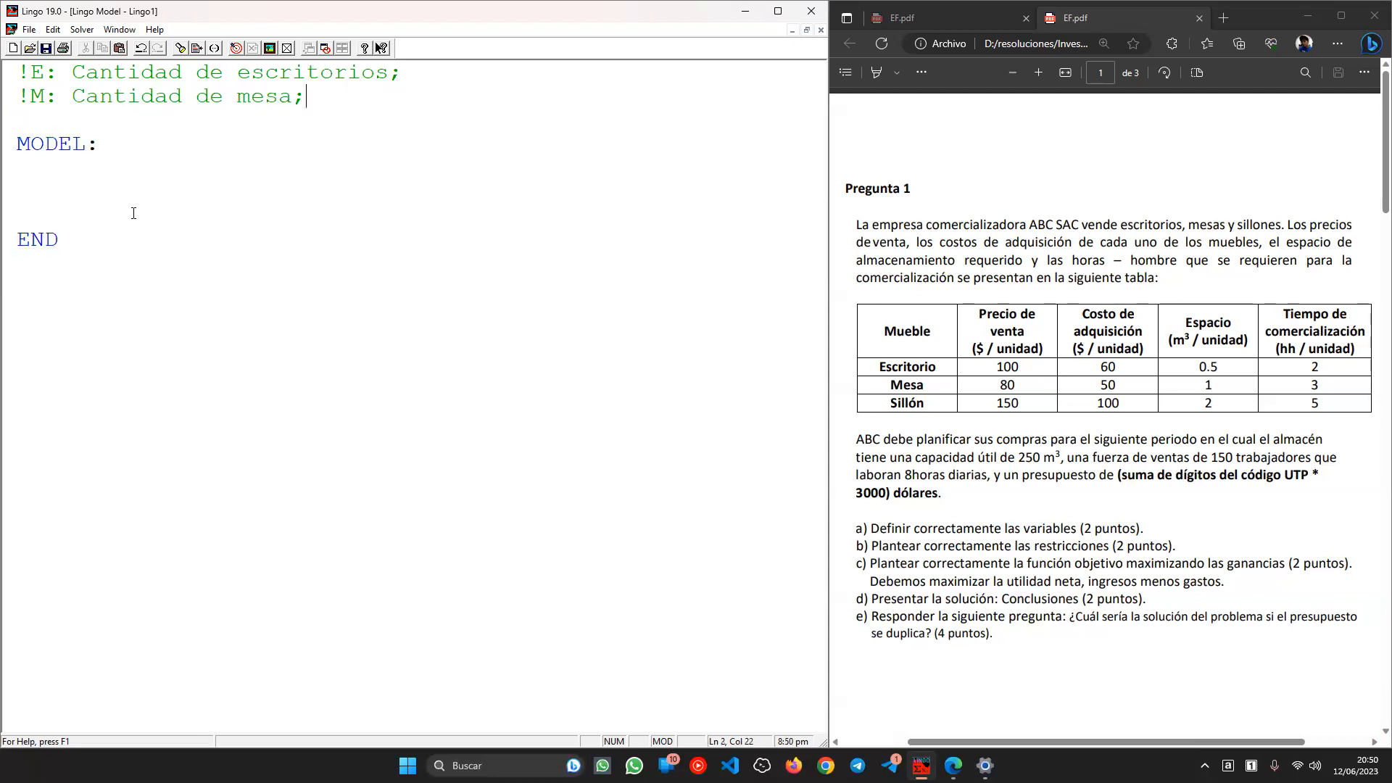
key(Left)
text(s)
key(Down)
text(!)
text(S: Cantidad de )
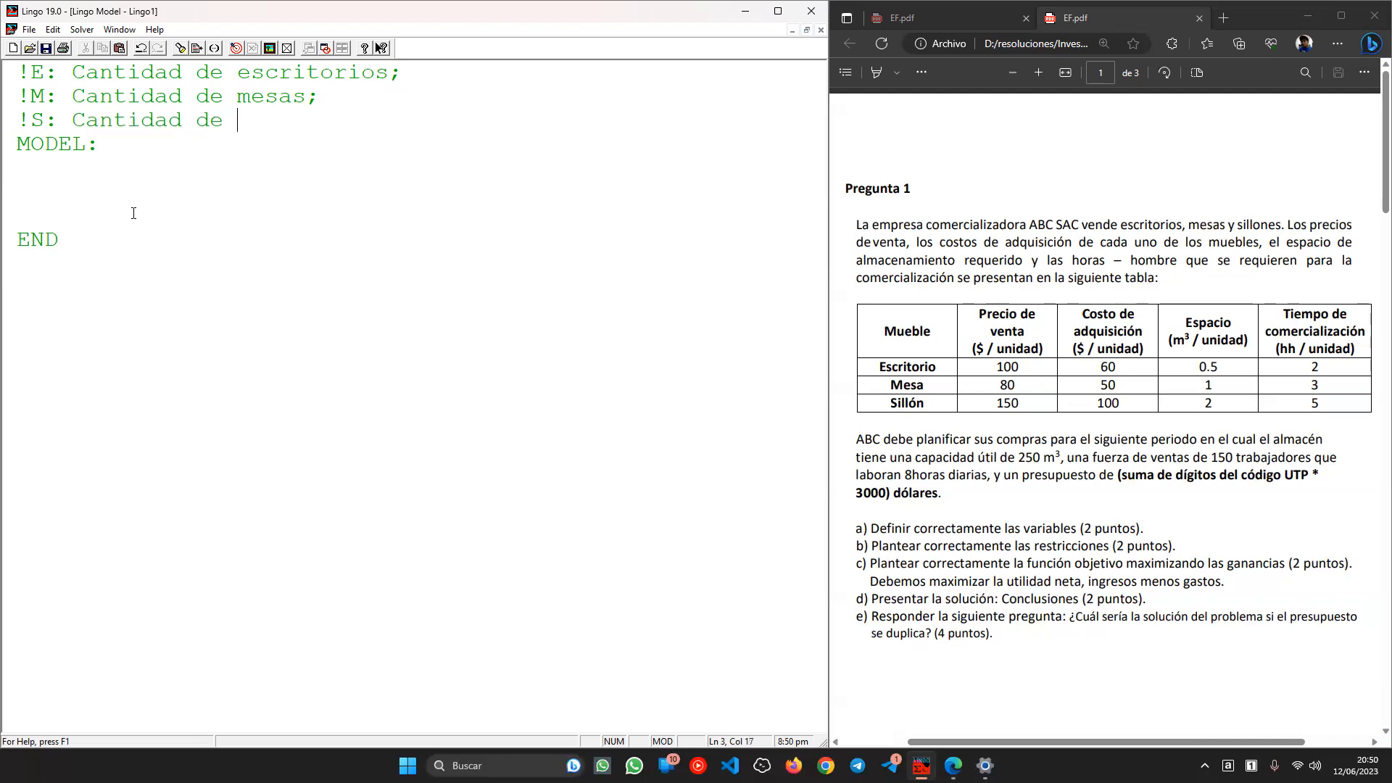
text(sillas;)
- Start the objective line MAX= below MODEL:
key(Down)
key(Down)
key(Caps_Lock)
text(MAX=)
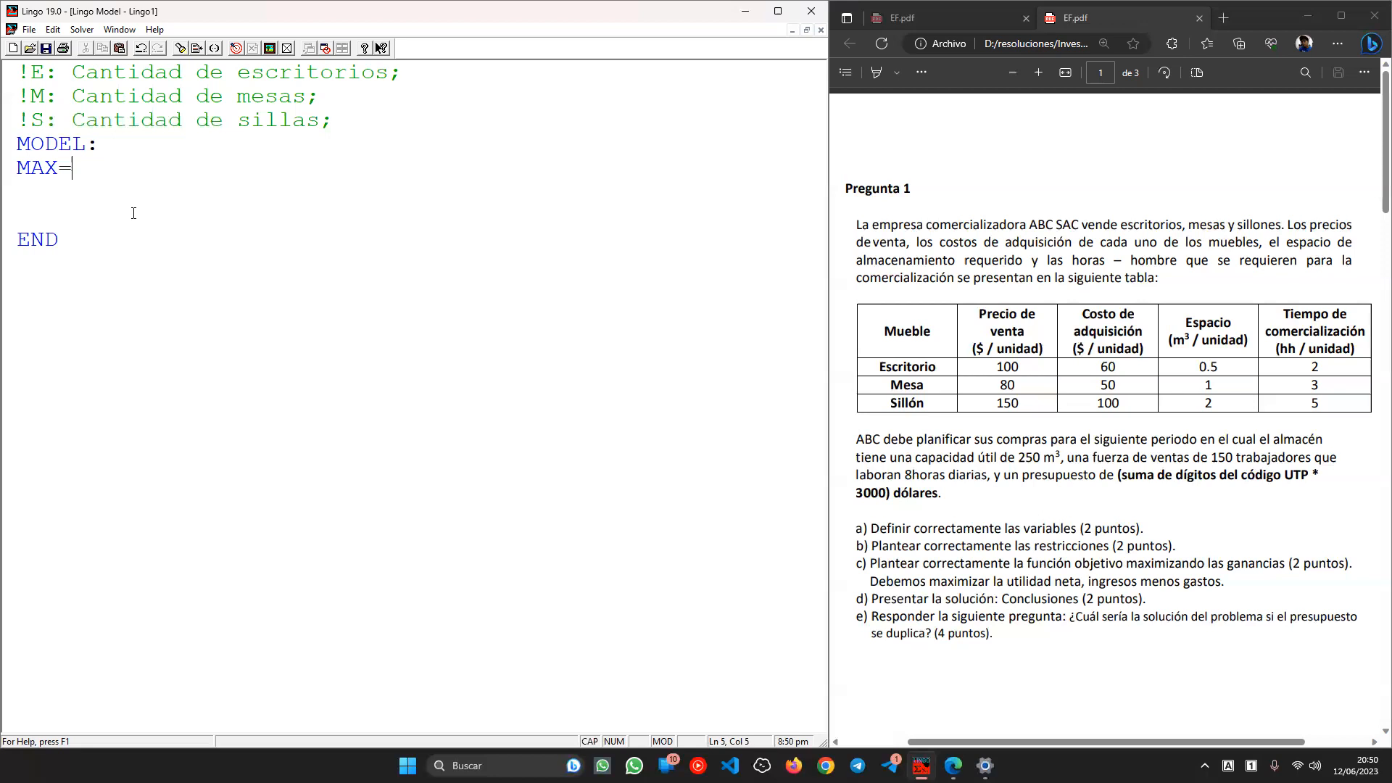
- Insert INGRESOS= and GASTOS= lines above the MAX= line
key(Left)
key(Left)
key(Left)
key(Left)
key(Return)
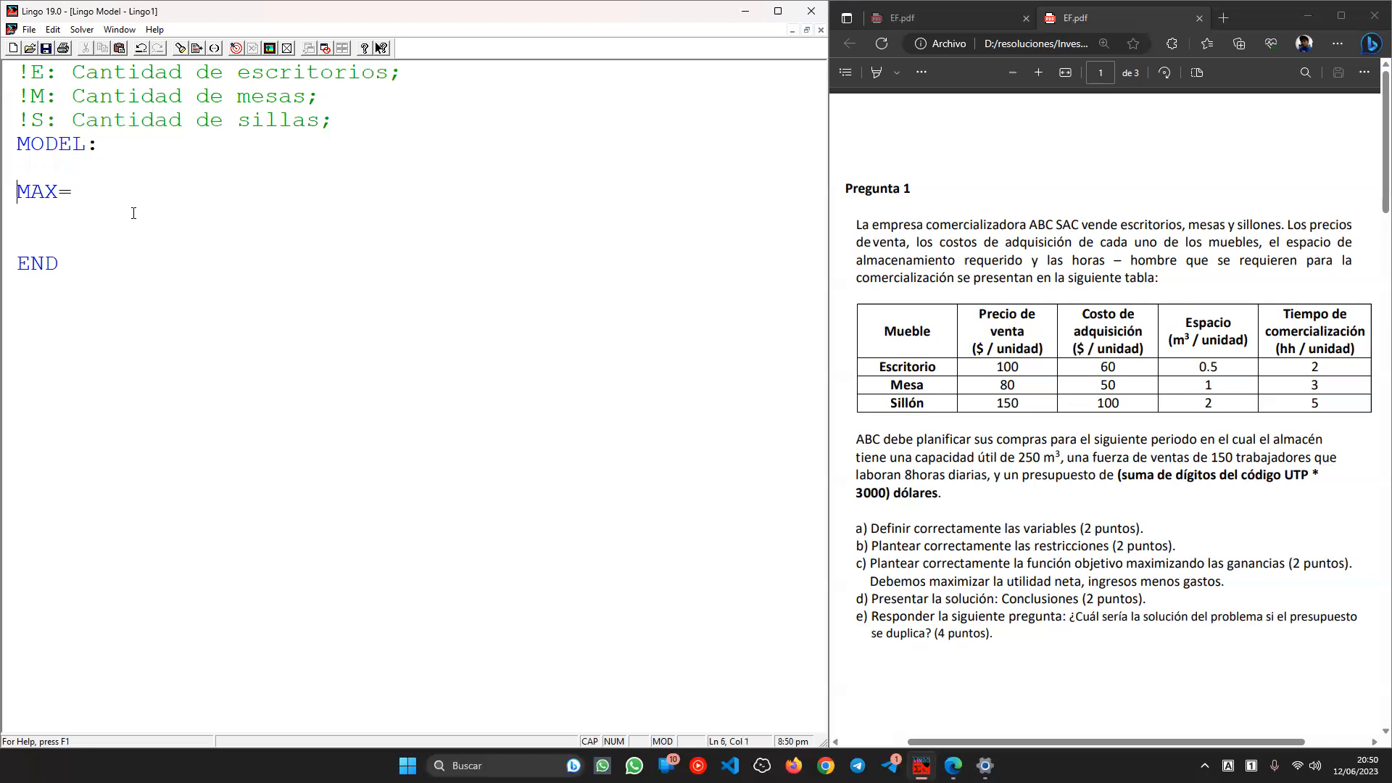
key(Up)
text(INGRESIS)
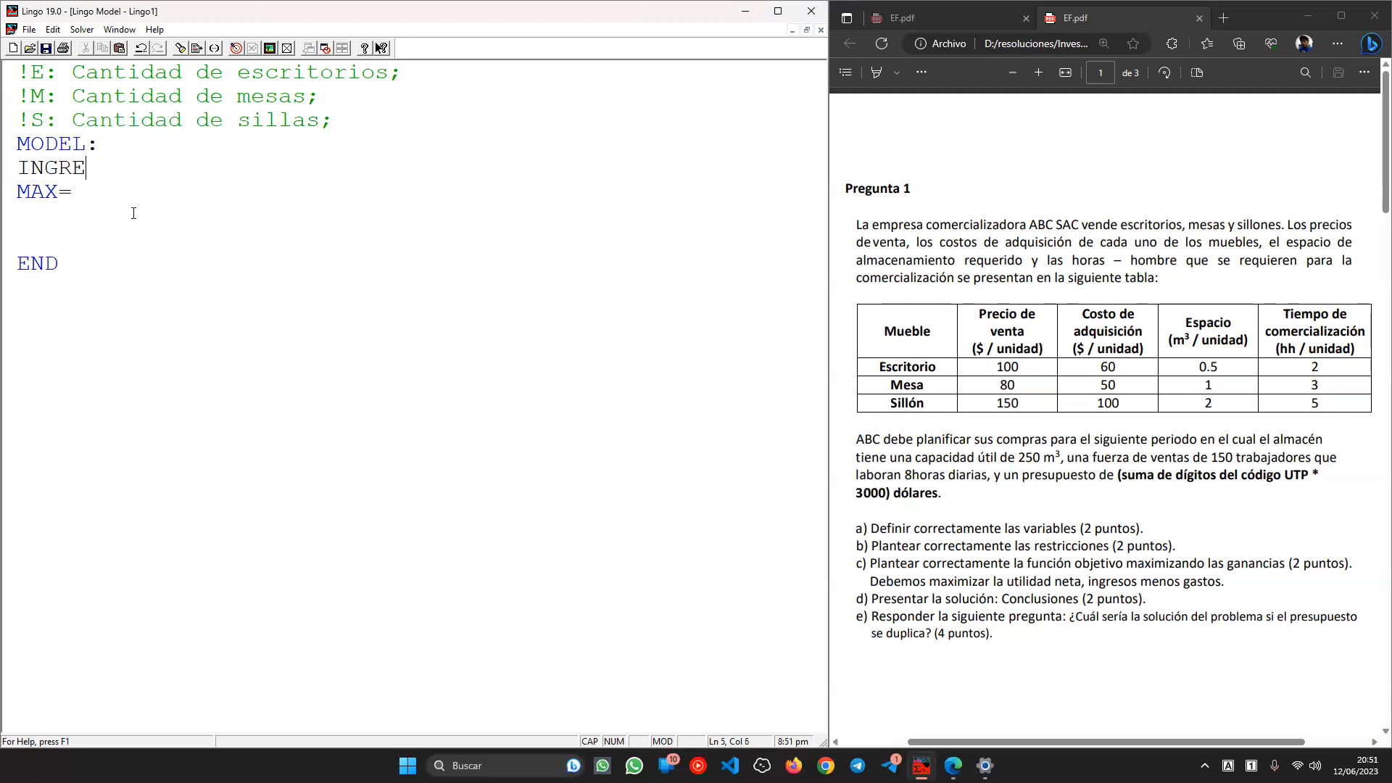
key(BackSpace)
key(BackSpace)
text(OS=)
key(Return)
text(GASTOS=)
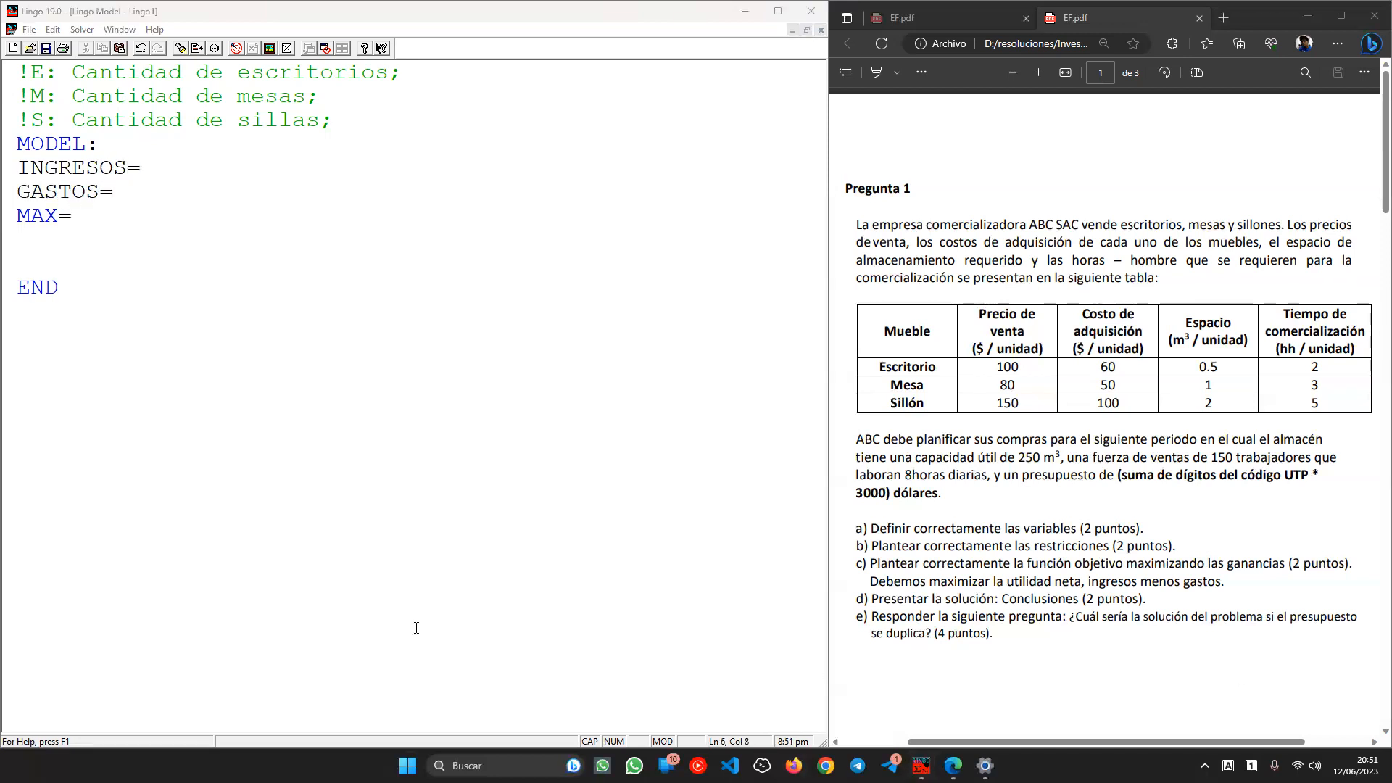
- Complete the objective as MAX=INGRESOS-GASTOS by pasting both names
double_click(103, 174)
key(ctrl+c)
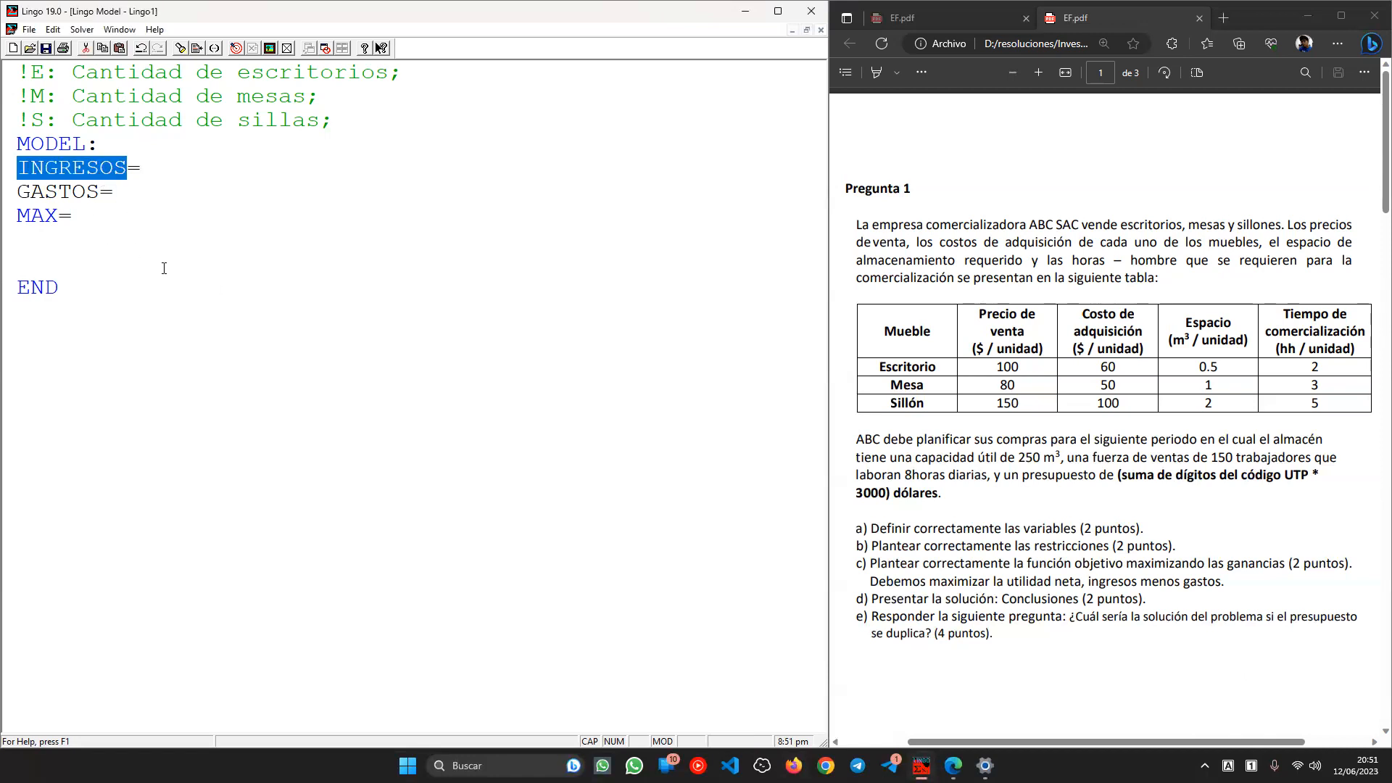
click(116, 216)
key(ctrl+v)
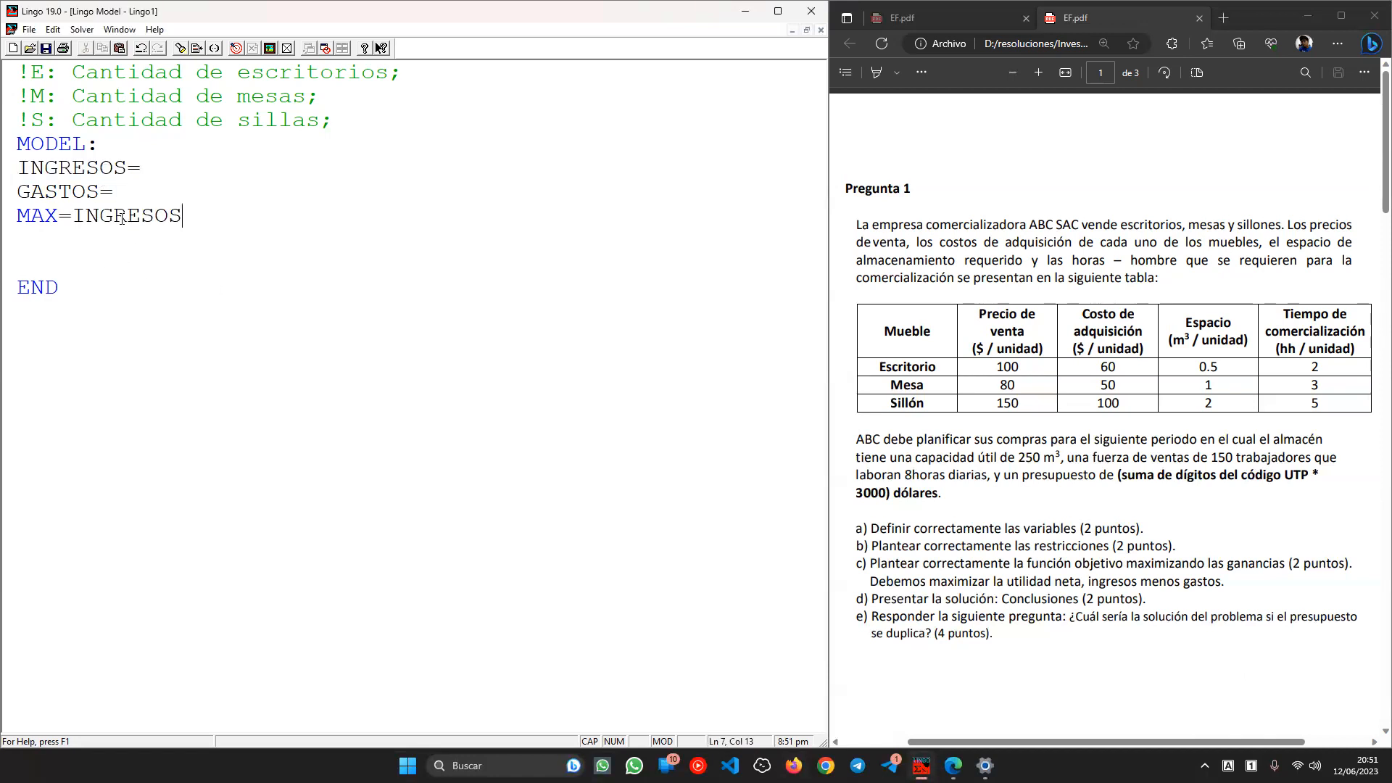
text(-)
double_click(77, 192)
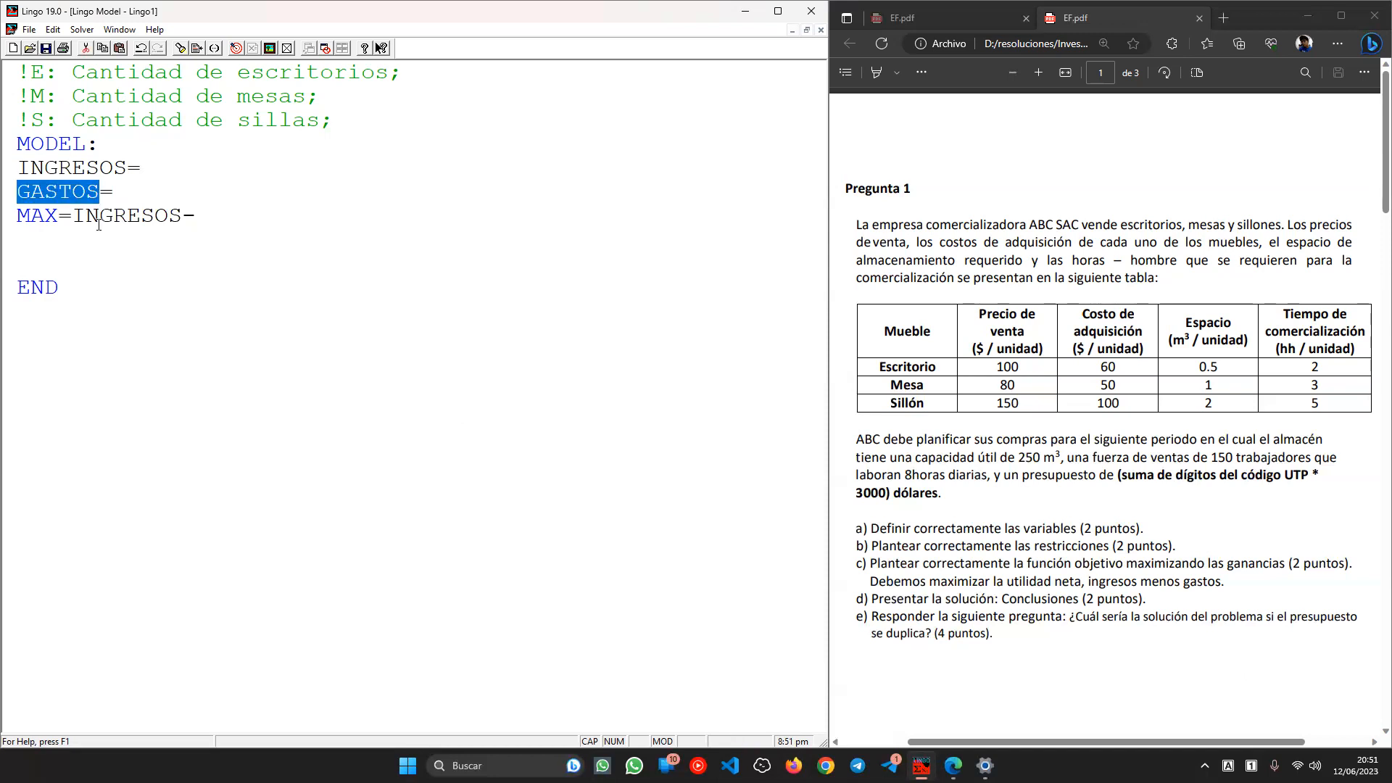
key(ctrl+c)
click(218, 217)
key(ctrl+v)
click(212, 178)
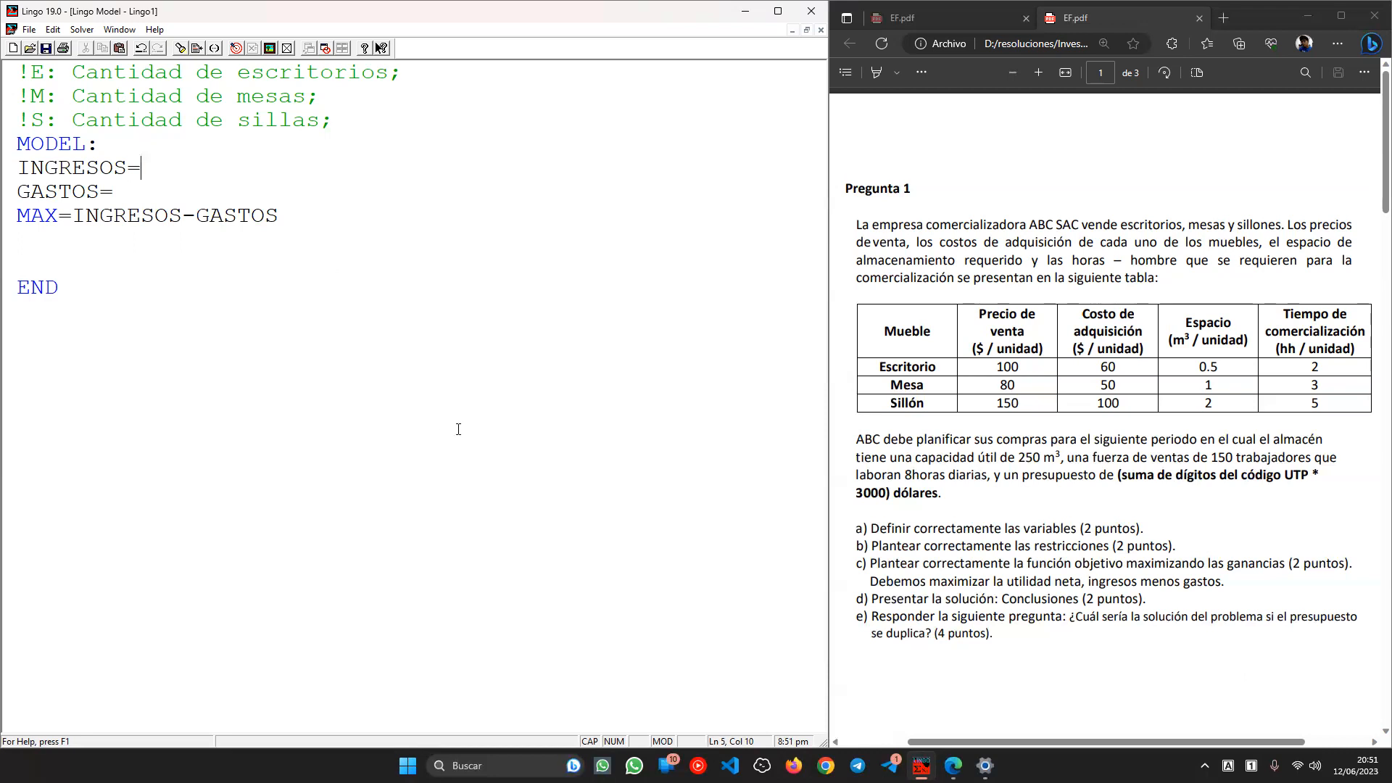
- Define revenue as INGRESOS=100*E+80*M+150*S; from the PDF selling prices
double_click(1007, 367)
click(1006, 384)
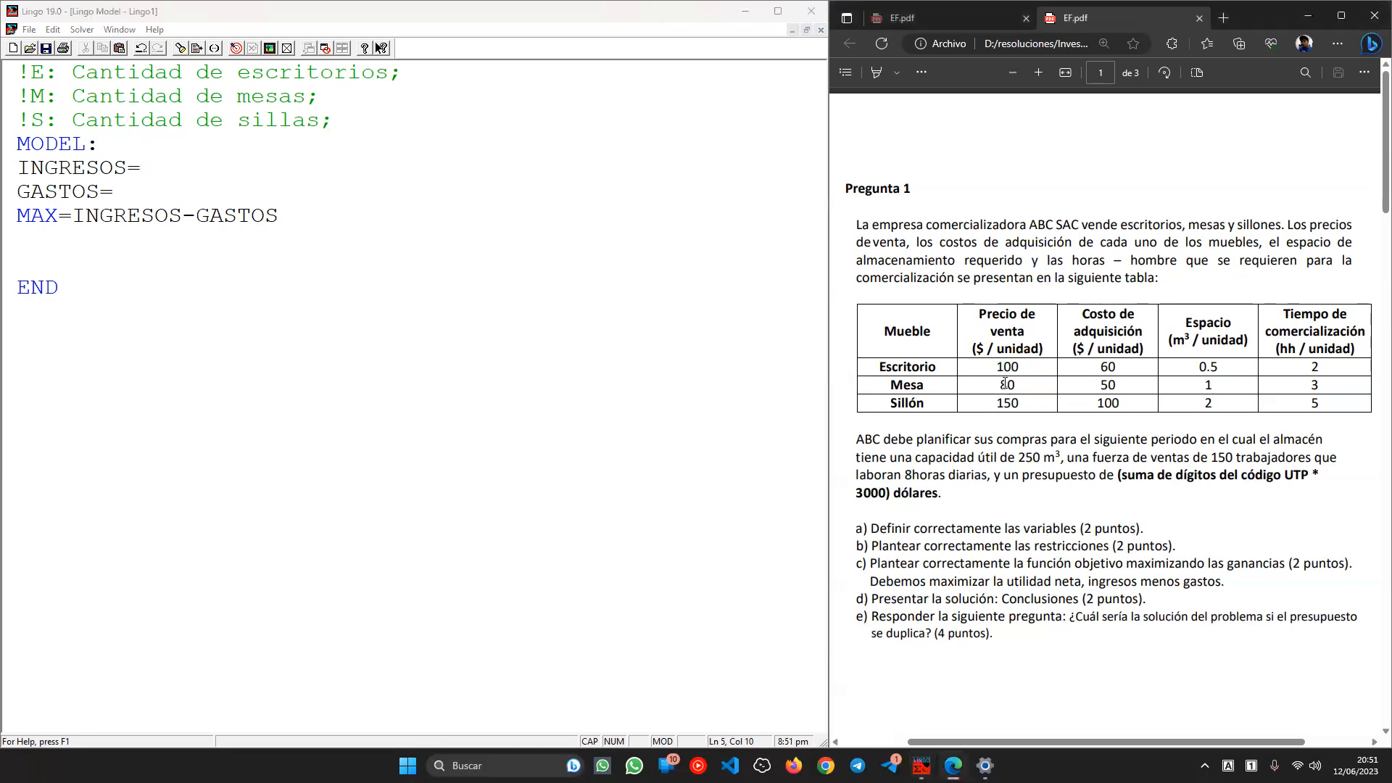
double_click(1007, 403)
click(172, 167)
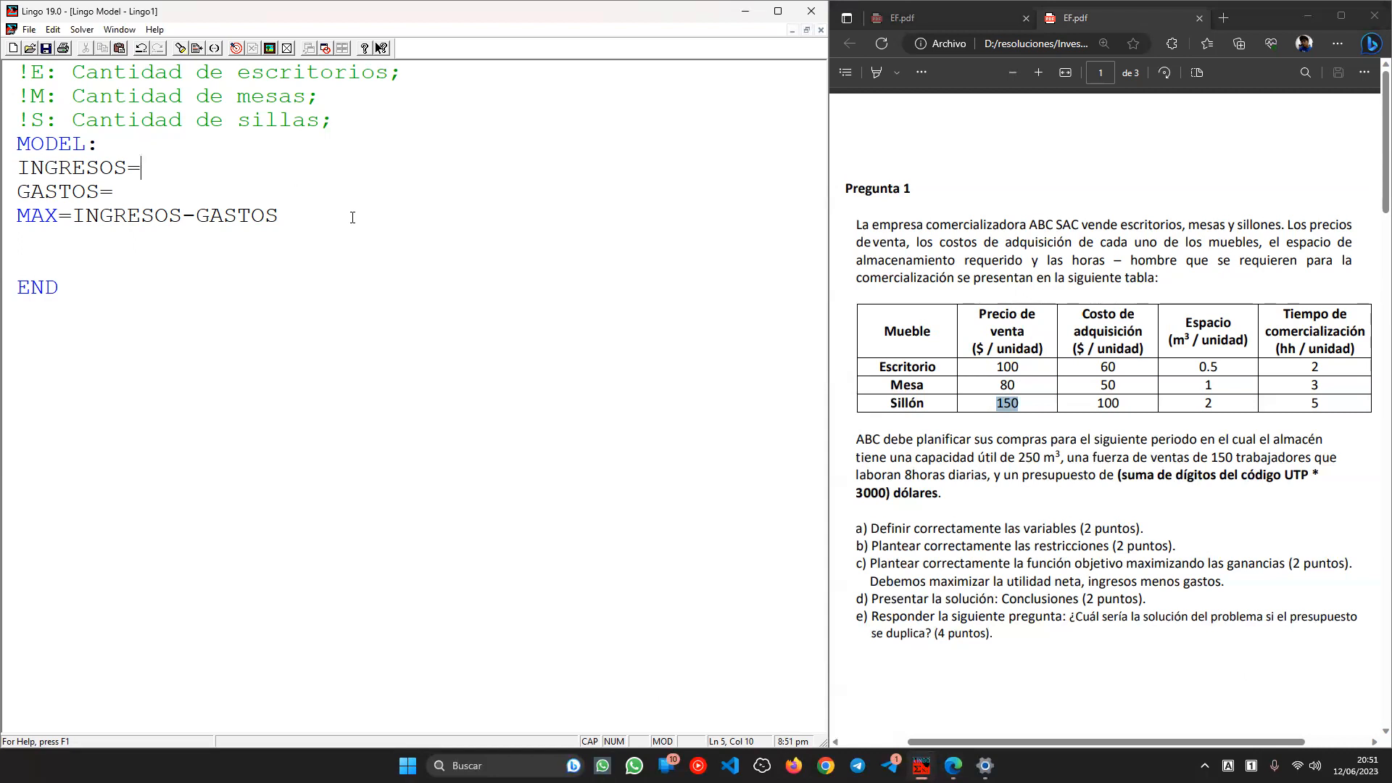
text(100*E+80*M+150)
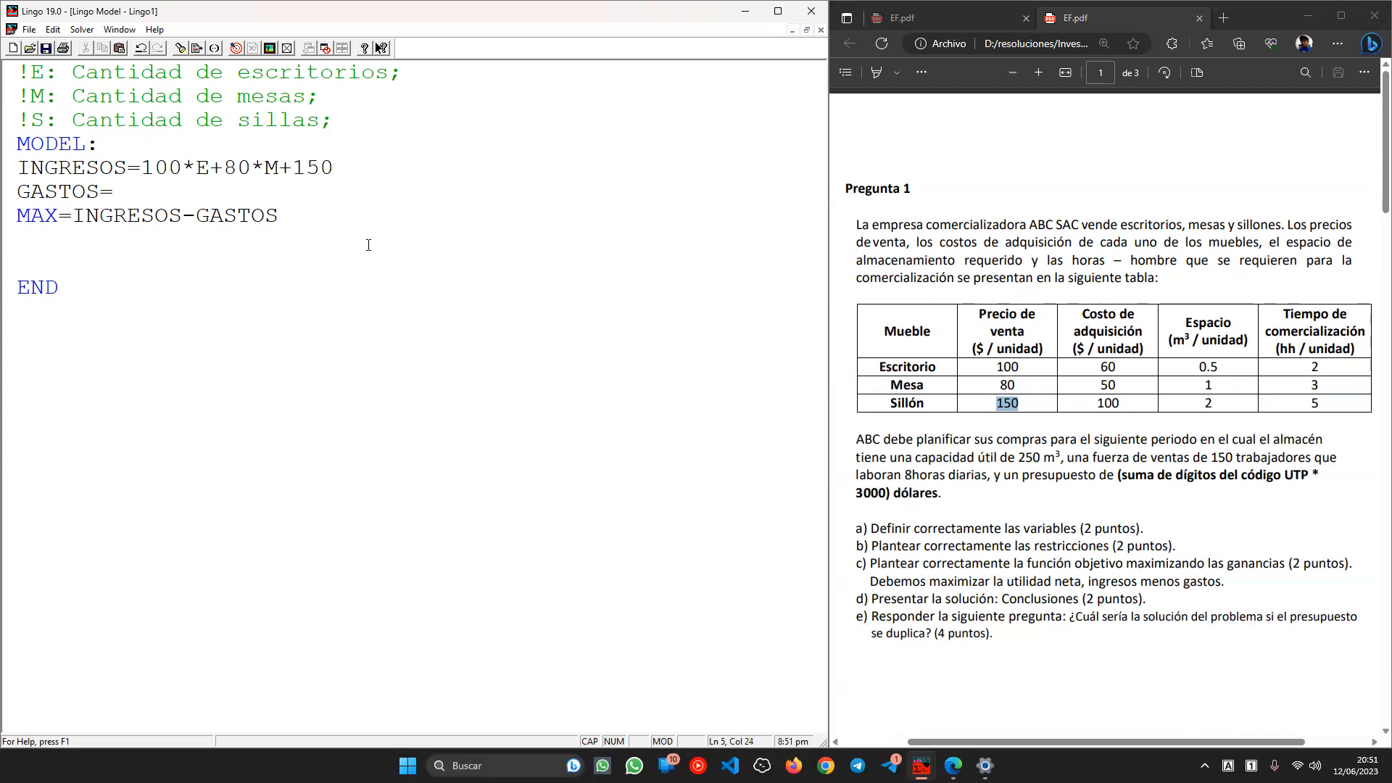
text(*S;)
- Copy the revenue expression onto the GASTOS= line
key(Down)
drag(134, 172, 377, 178)
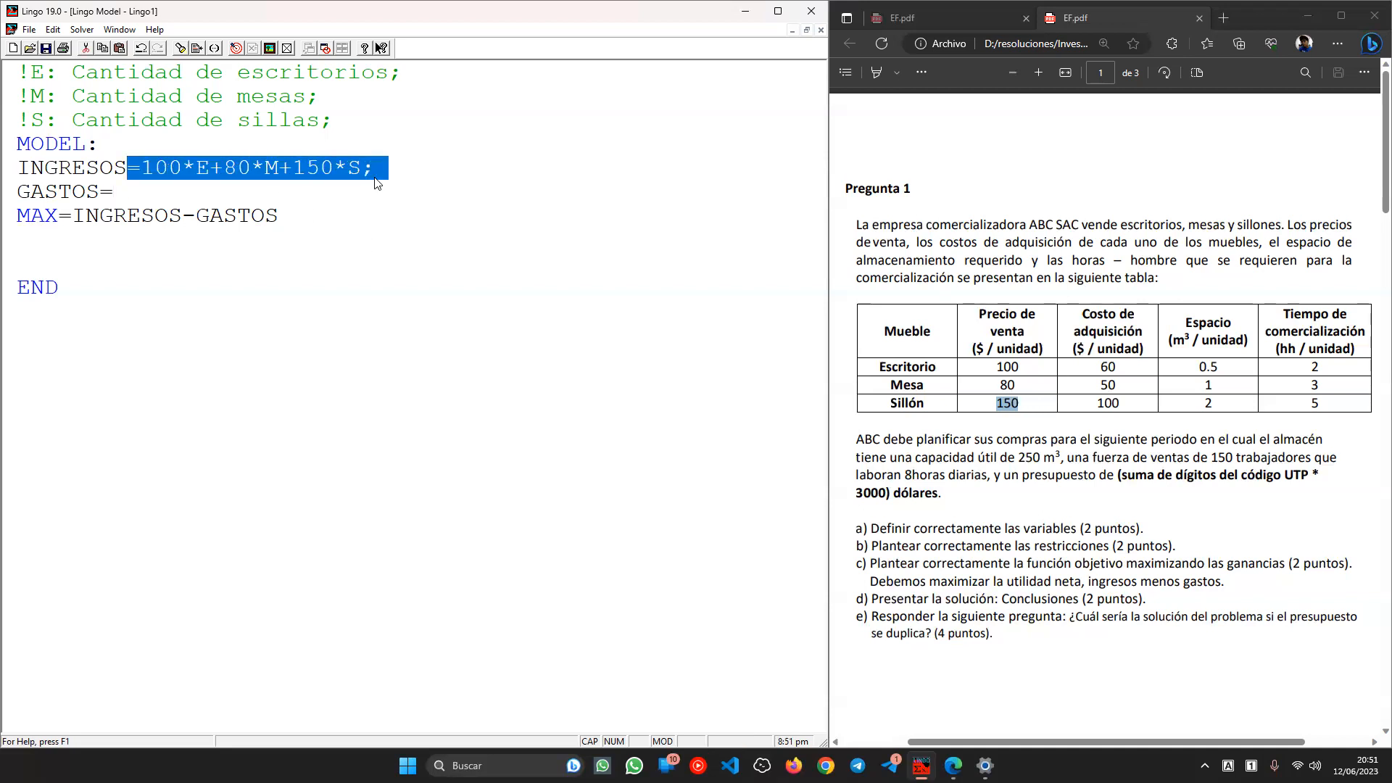
key(ctrl+c)
click(191, 195)
key(BackSpace)
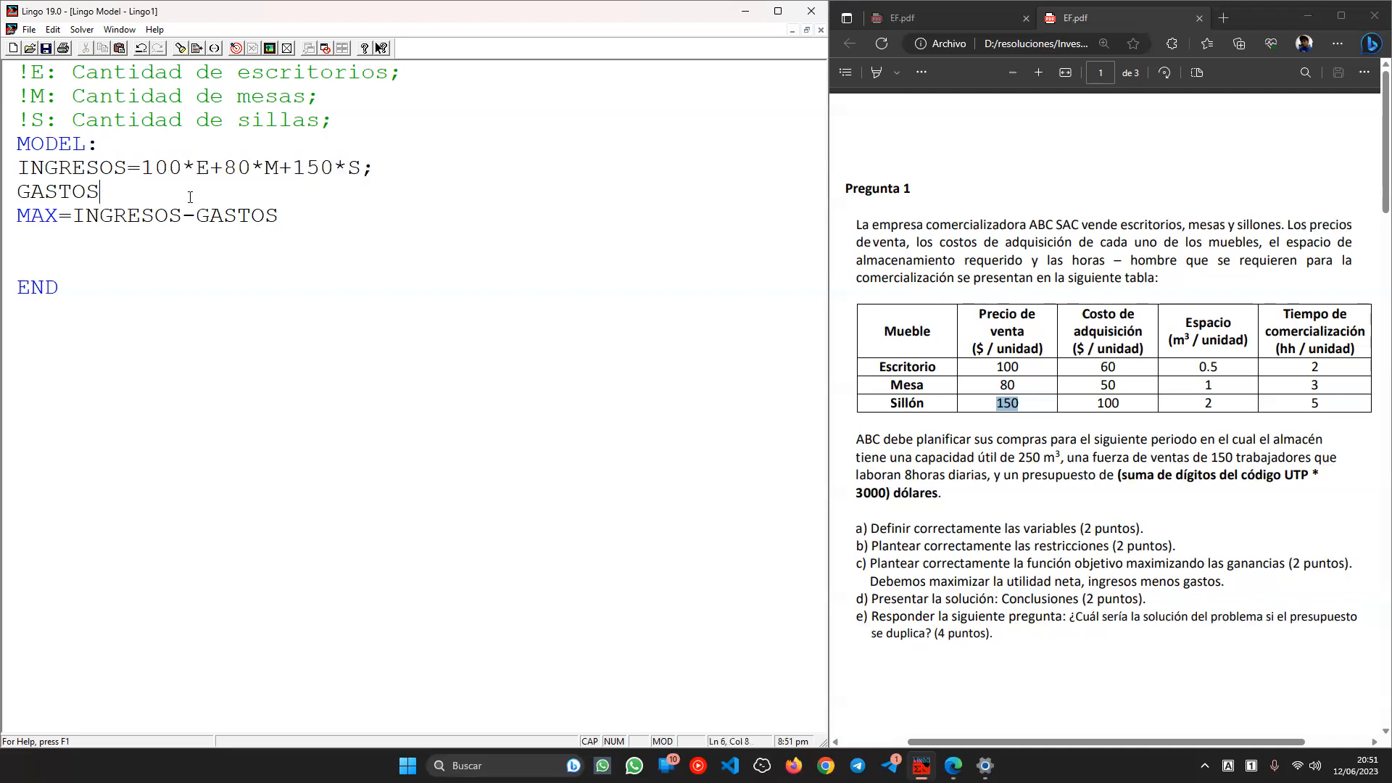
key(ctrl+v)
key(BackSpace)
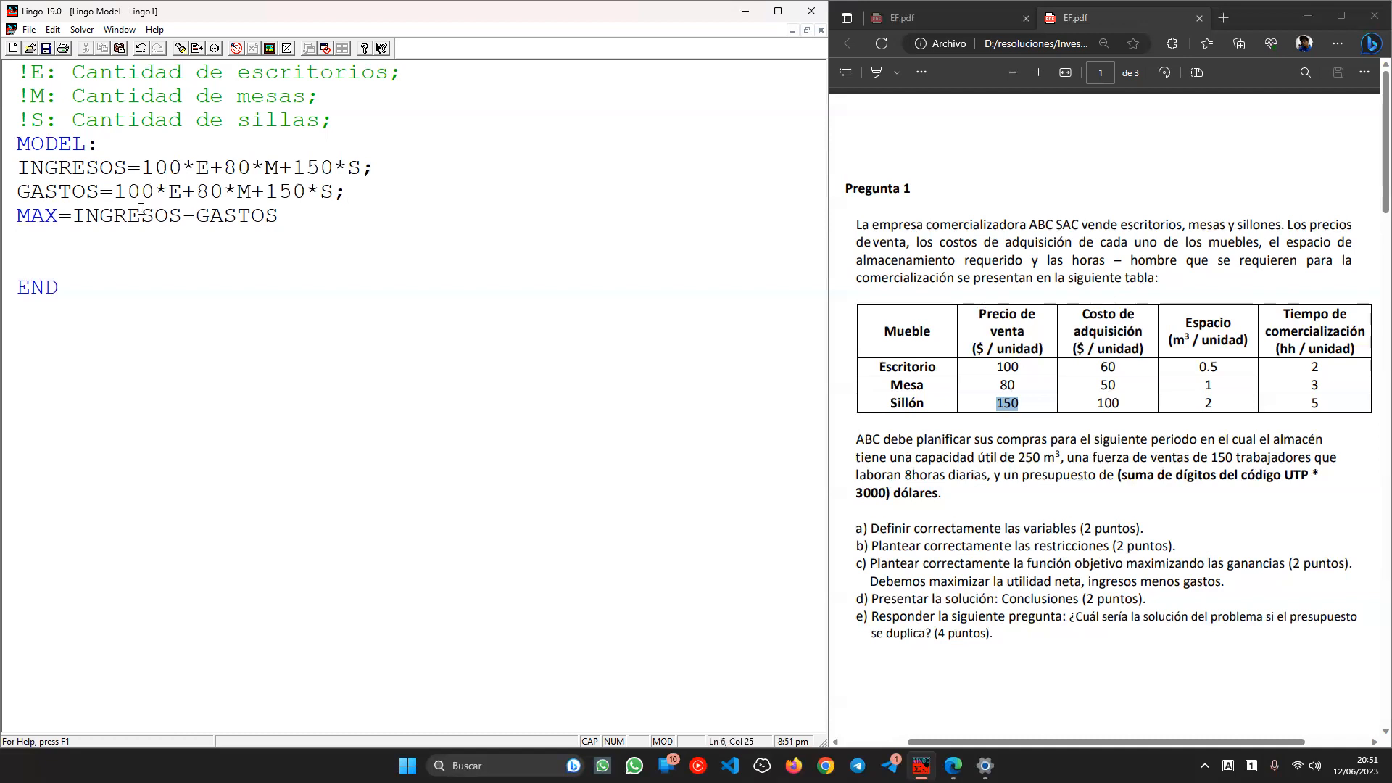
- Change the GASTOS coefficients to the costs 60, 50 and 100
double_click(129, 214)
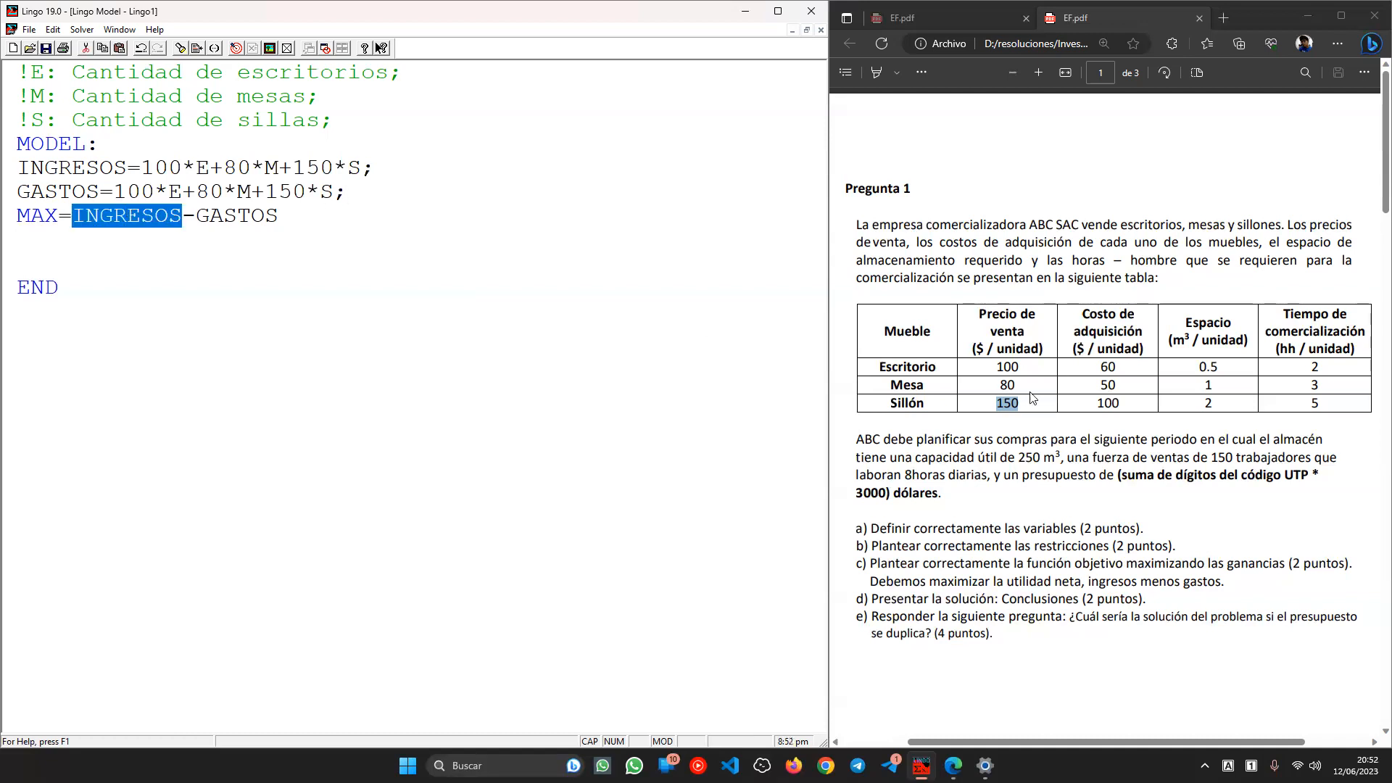
click(1112, 369)
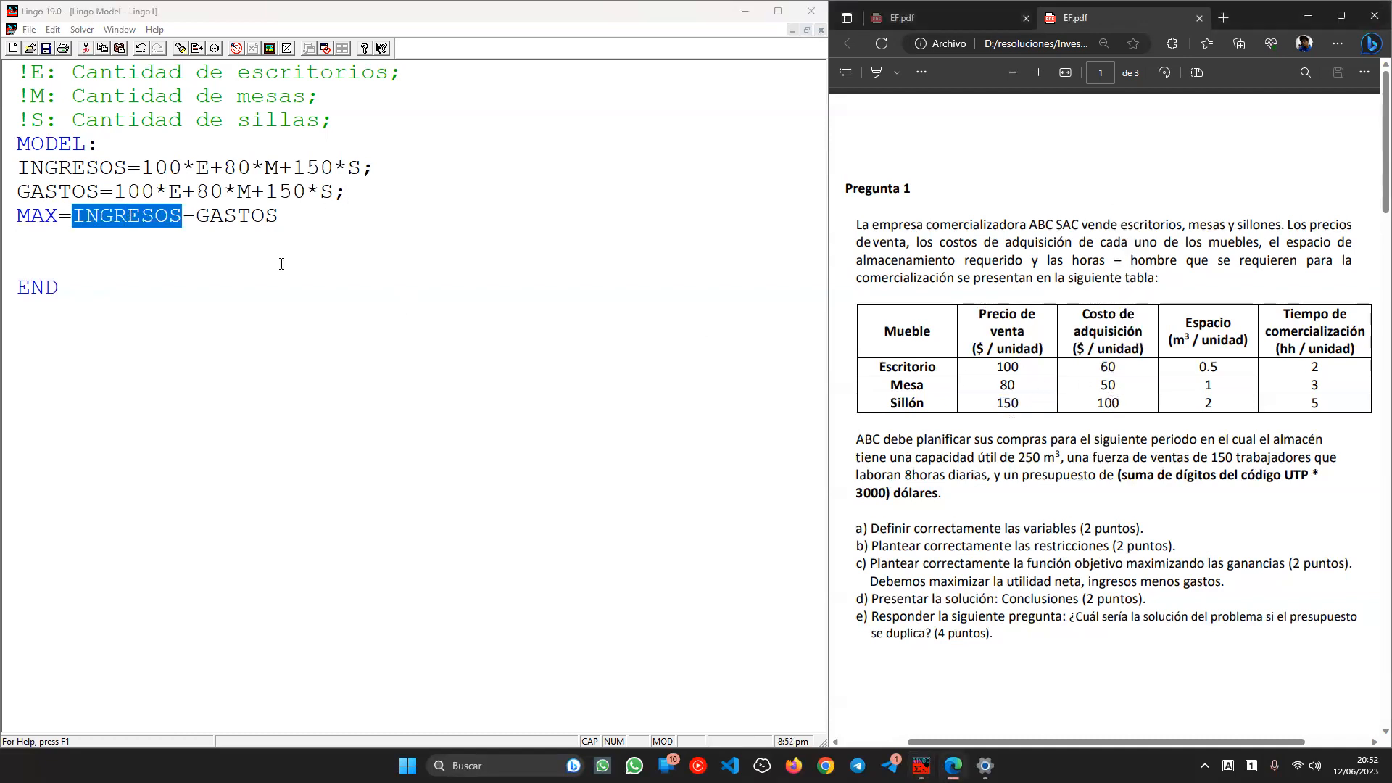
double_click(131, 196)
text(60)
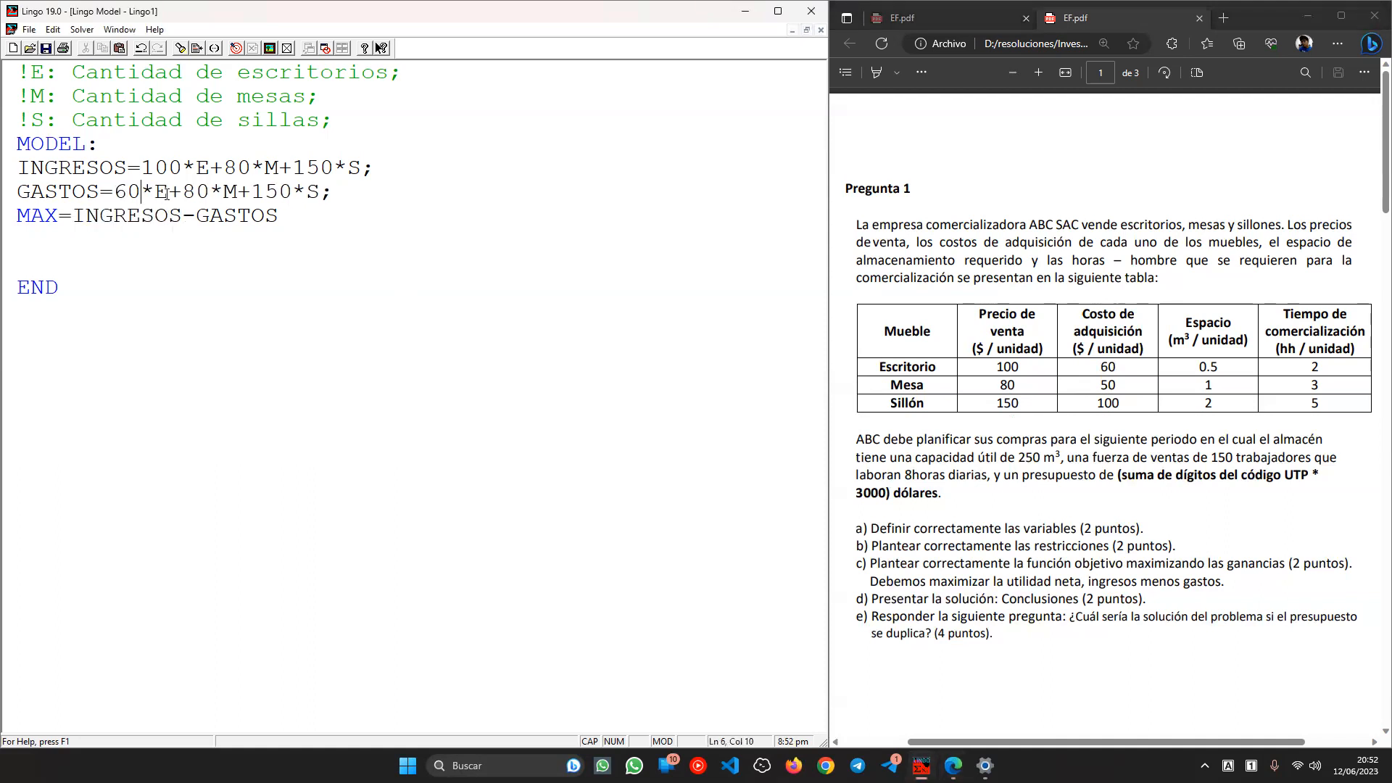
double_click(196, 194)
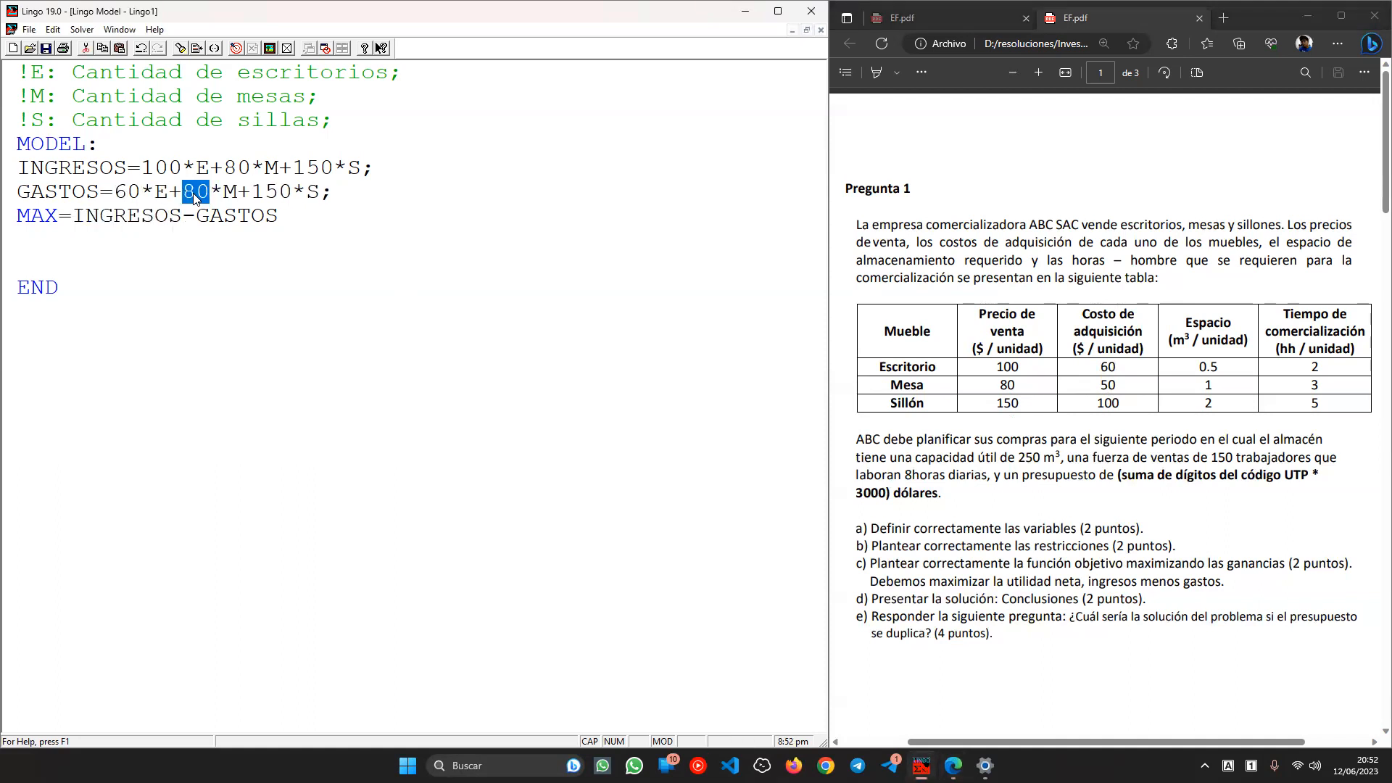
text(50)
double_click(282, 193)
text(100)
- Review the objective line and the INGRESOS and GASTOS expressions
click(254, 246)
click(316, 219)
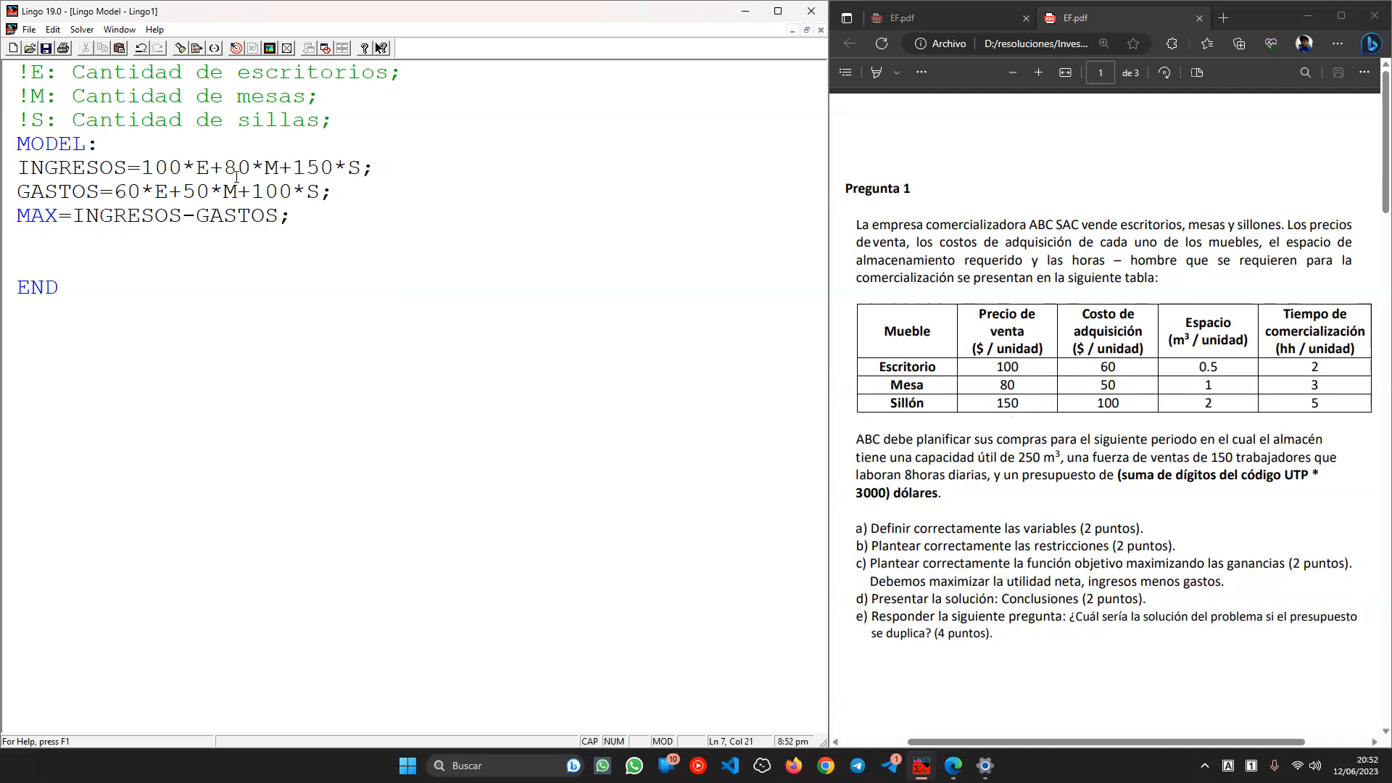
drag(141, 168, 361, 168)
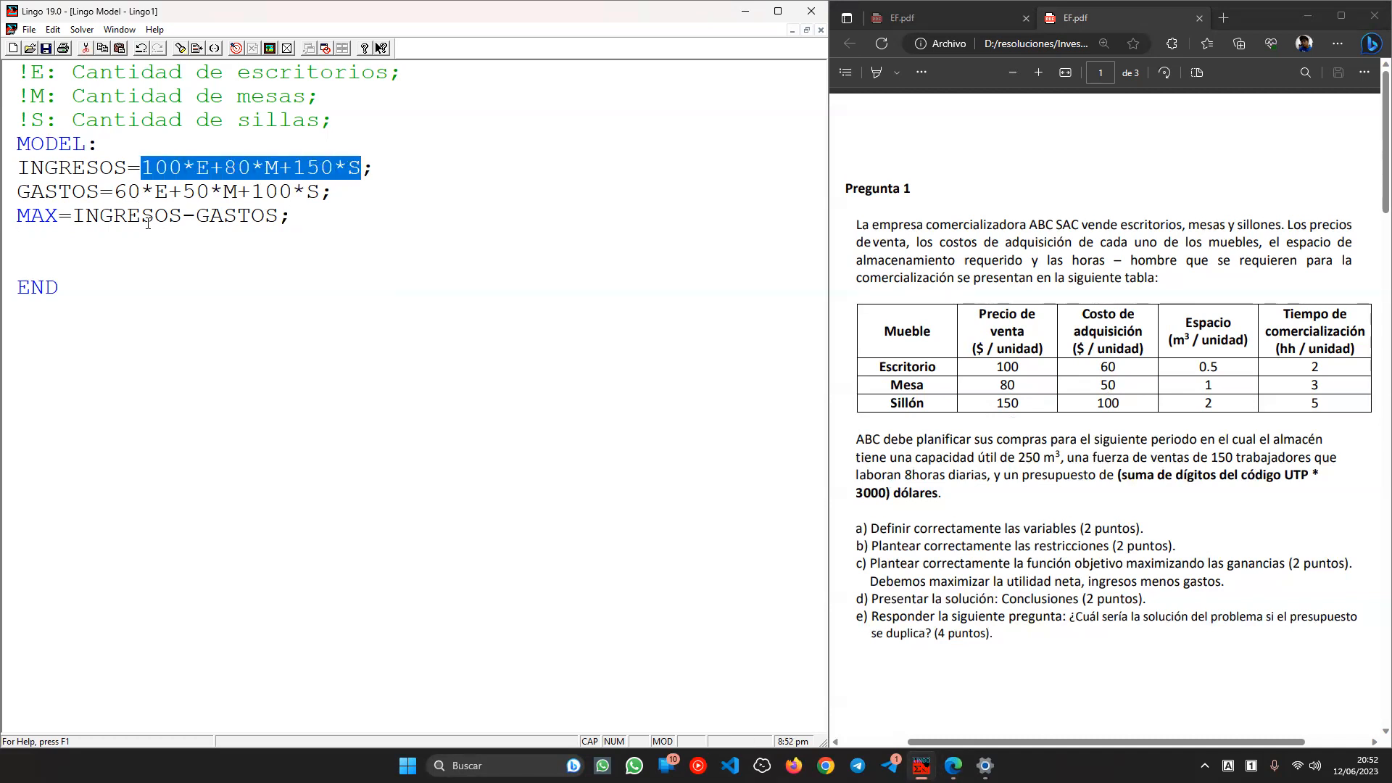
click(105, 219)
double_click(105, 219)
drag(114, 192, 311, 190)
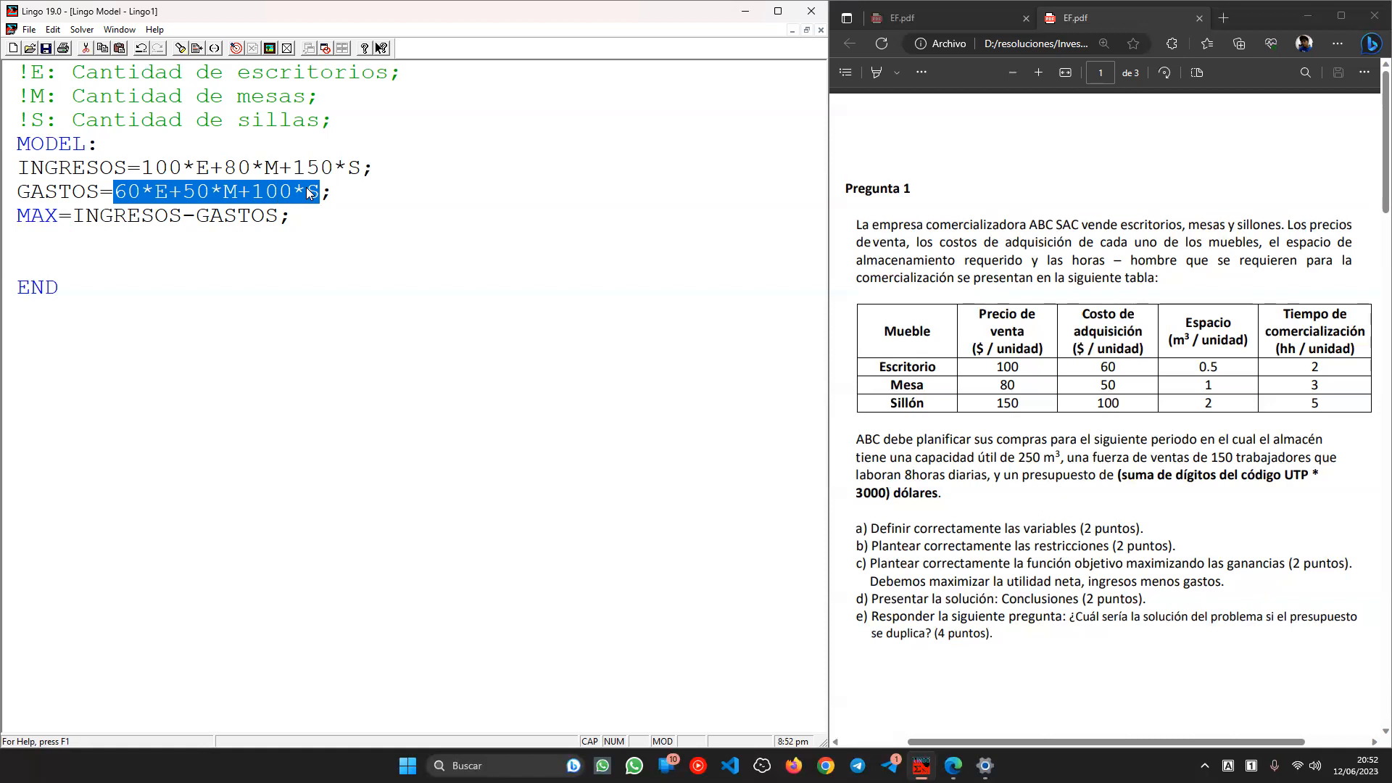
- Start a commented !MAX=(); line holding the revenue expression 100*E+80*M+150*S
click(155, 173)
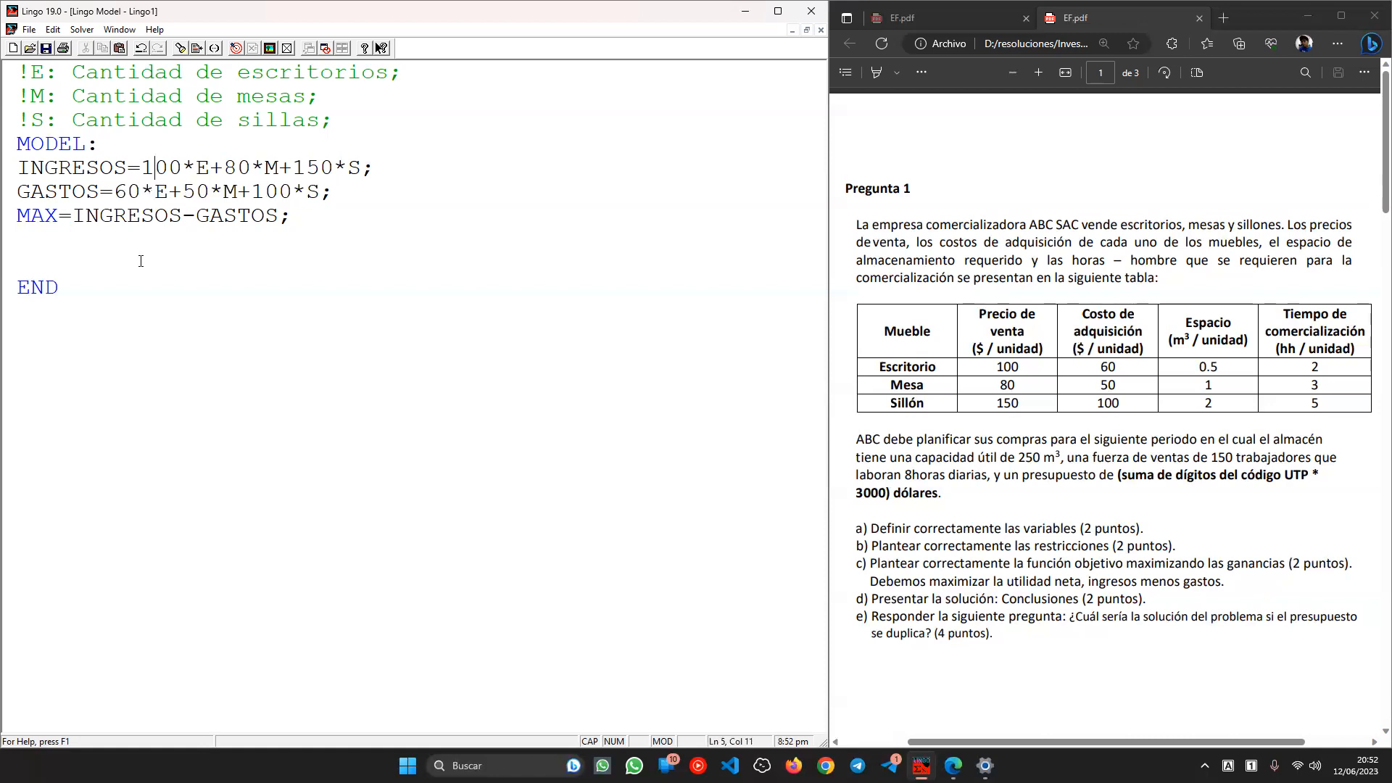
click(144, 238)
text(!;)
key(Left)
text(MAX=())
key(Left)
drag(142, 167, 361, 167)
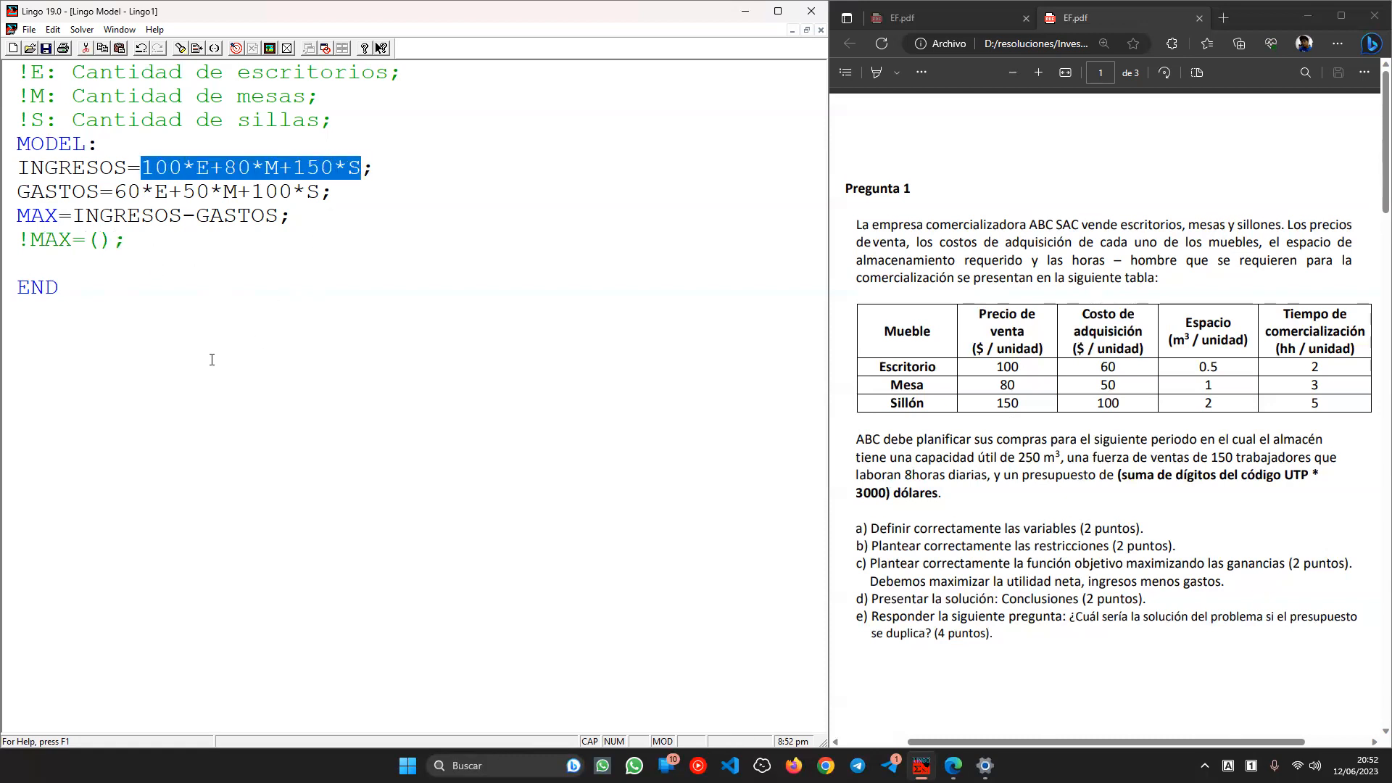
key(ctrl+c)
click(100, 240)
key(ctrl+v)
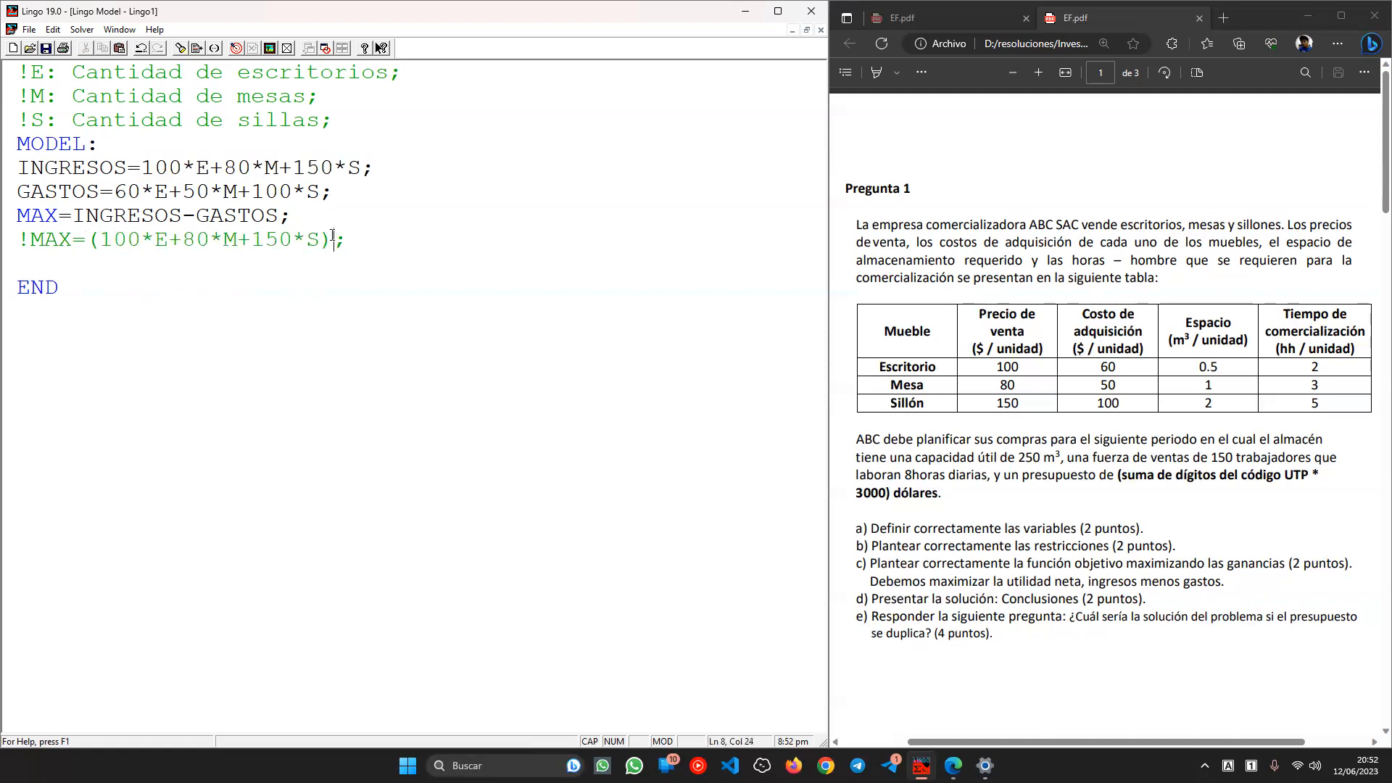
- Subtract the cost expression (60*E+50*M+100*S) in parentheses on that line
text(-)
drag(114, 191, 324, 185)
key(ctrl+c)
click(343, 245)
key(ctrl+v)
text(()
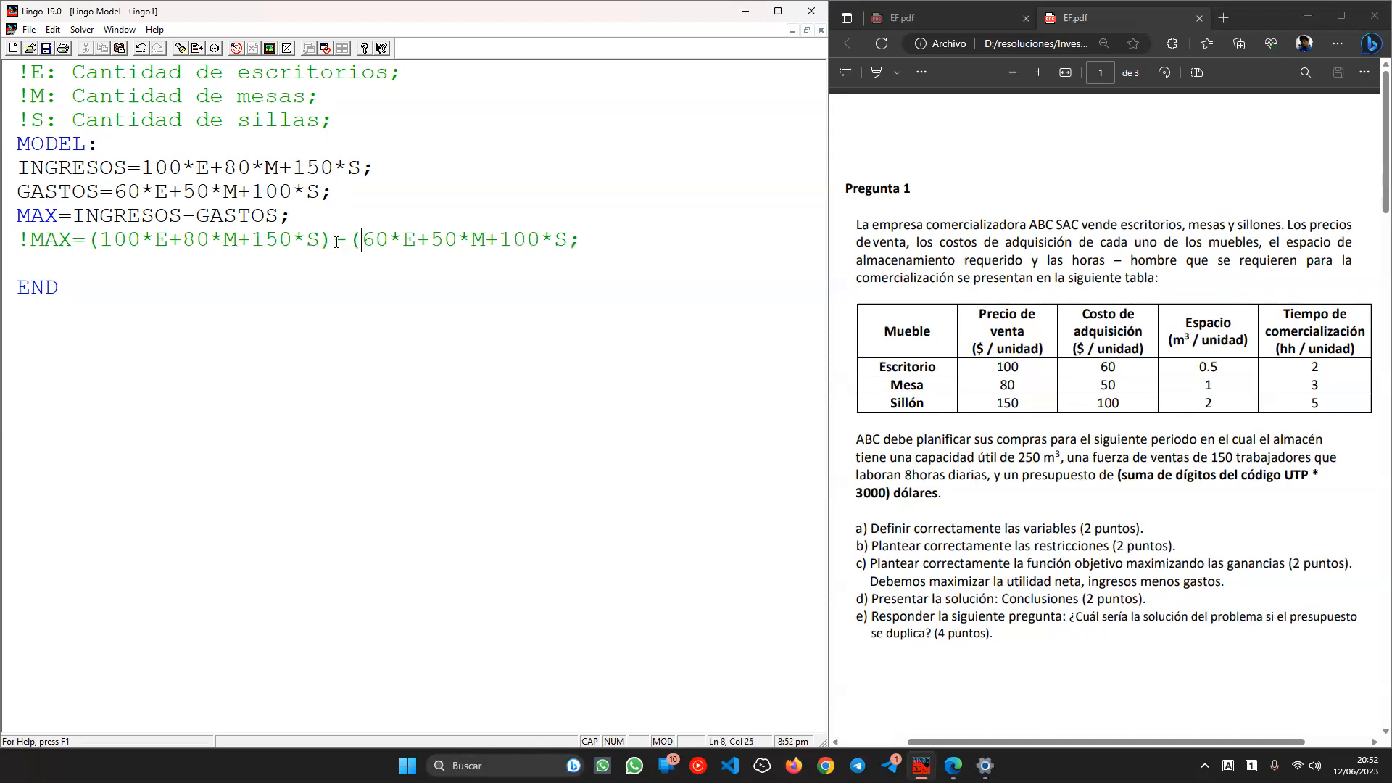
click(569, 239)
text())
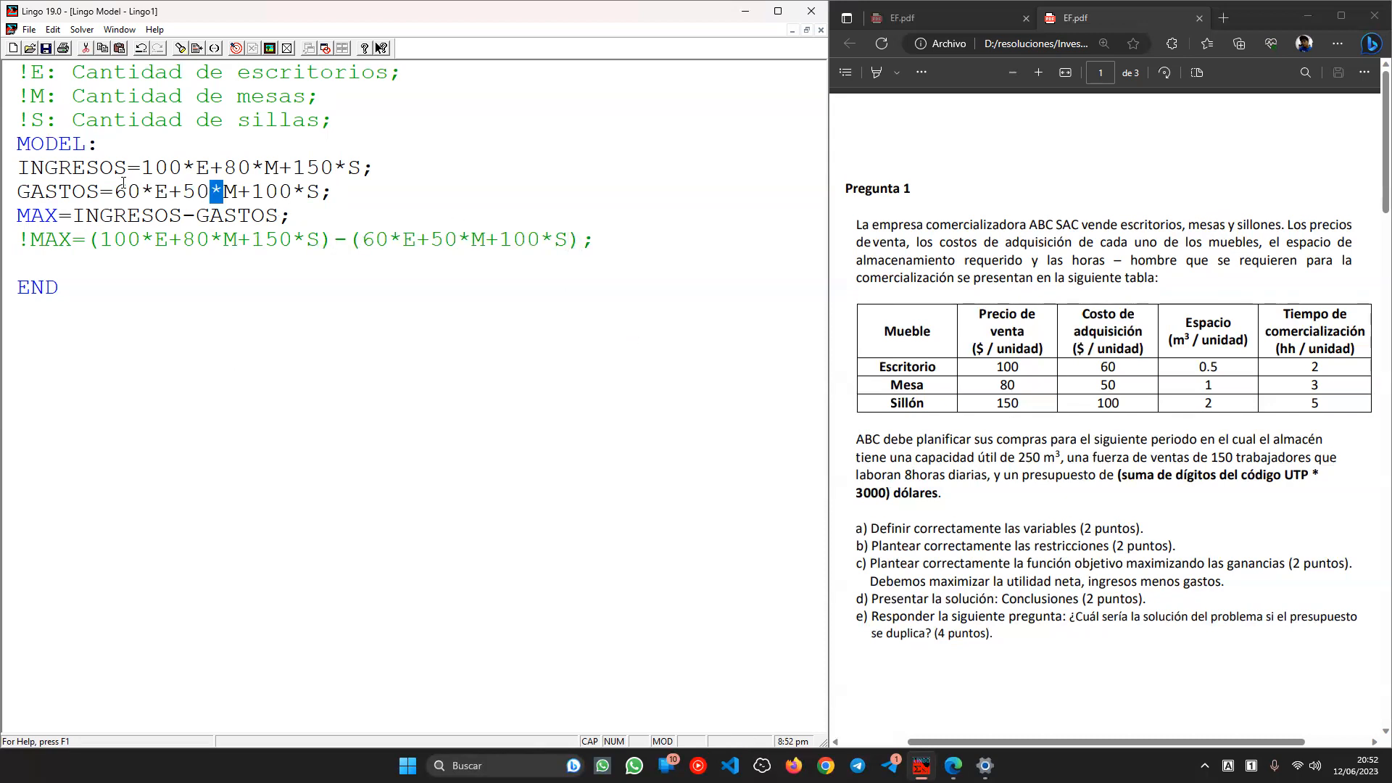
double_click(102, 166)
double_click(84, 185)
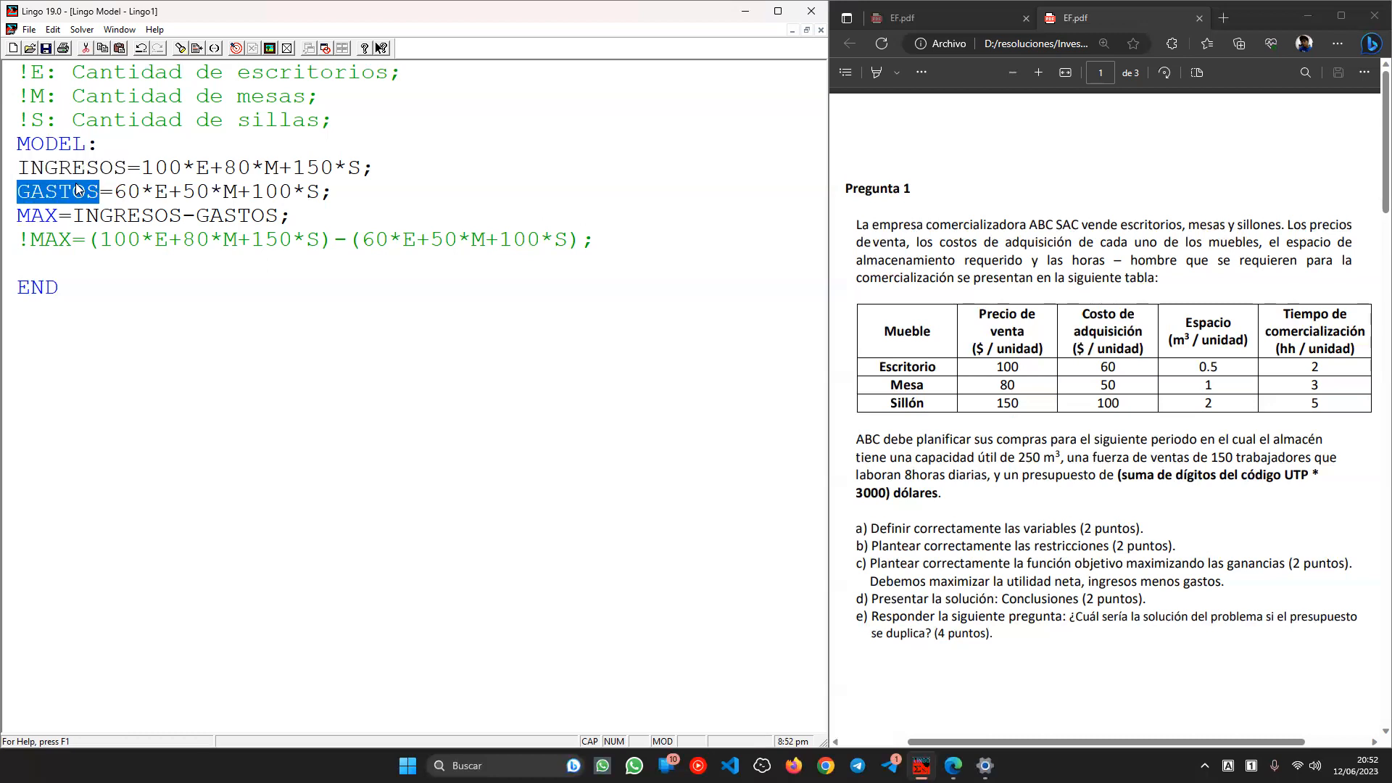
double_click(93, 174)
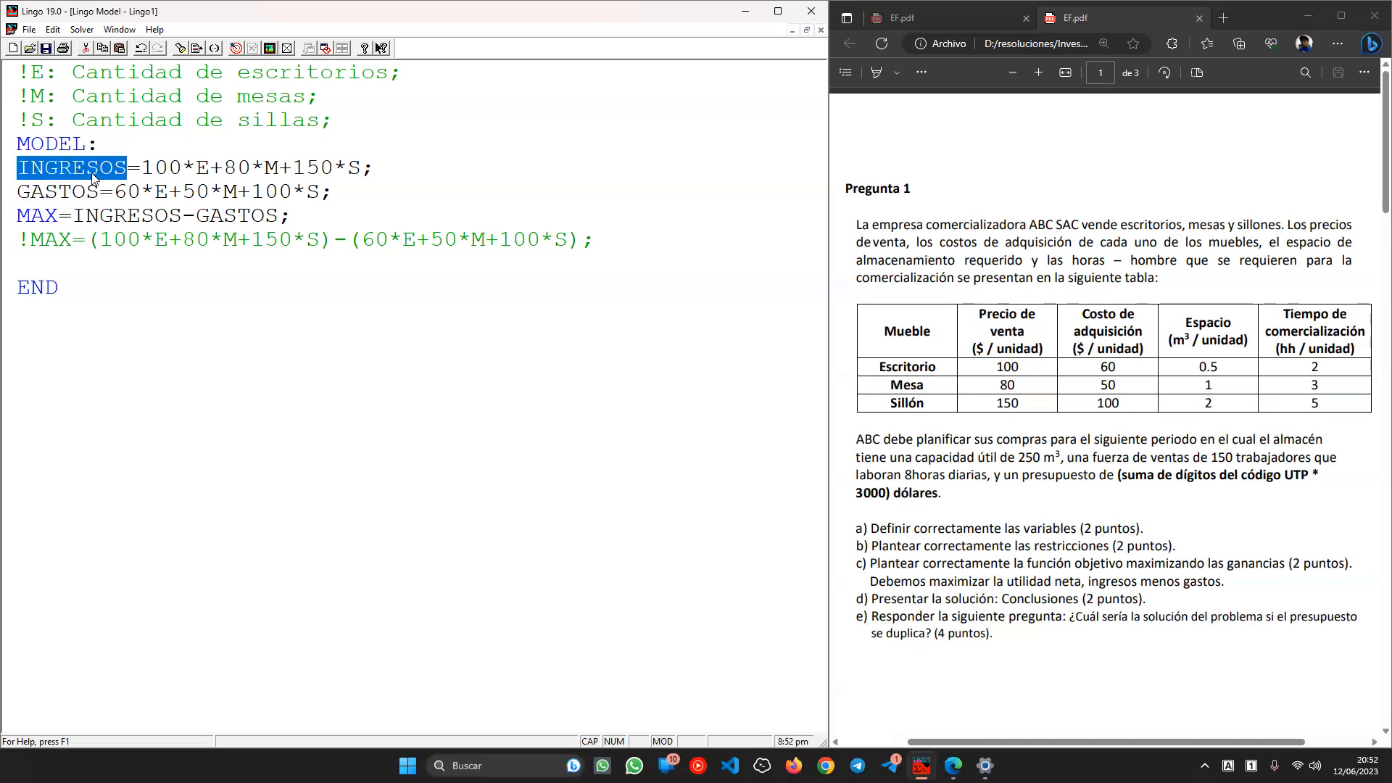
- Add the comment !FUNCIÓN OBJETIVO; above the MAX objective
double_click(54, 192)
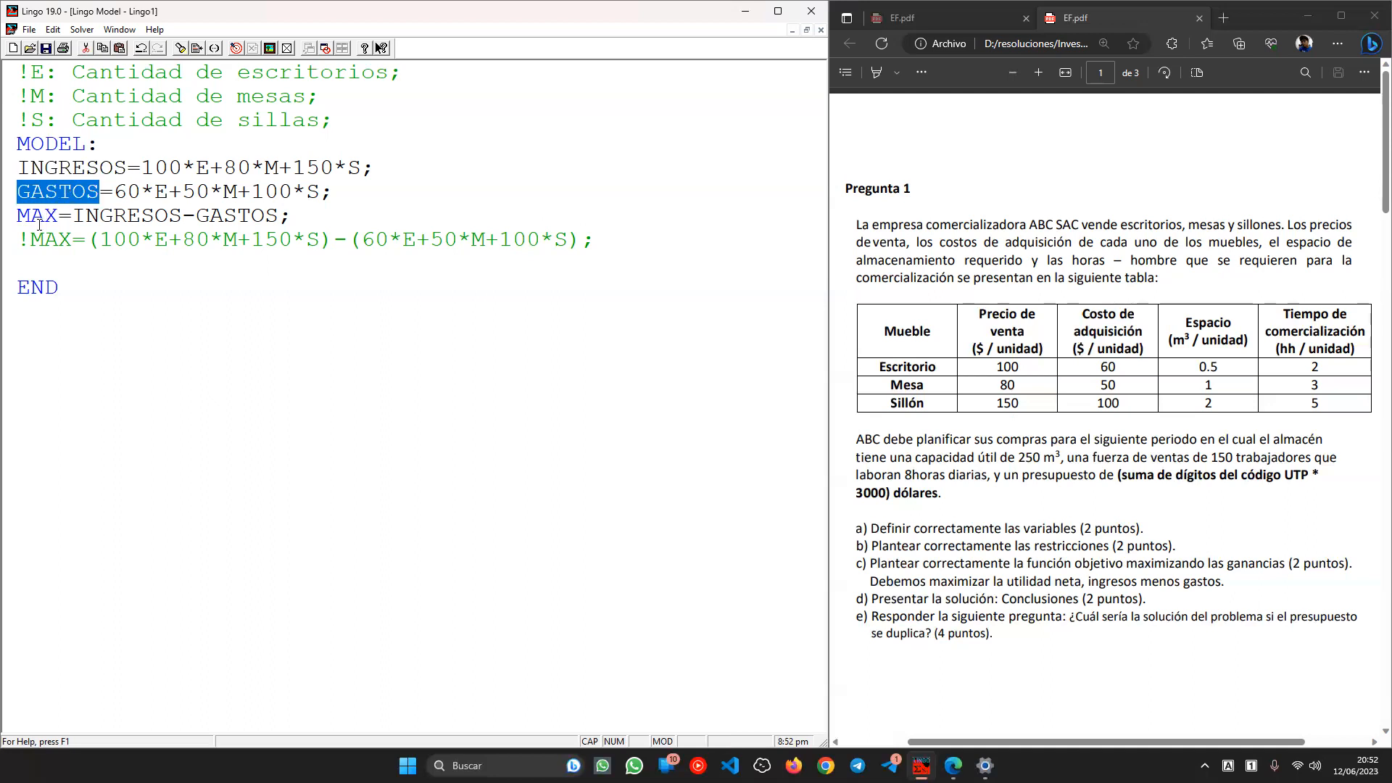
click(56, 260)
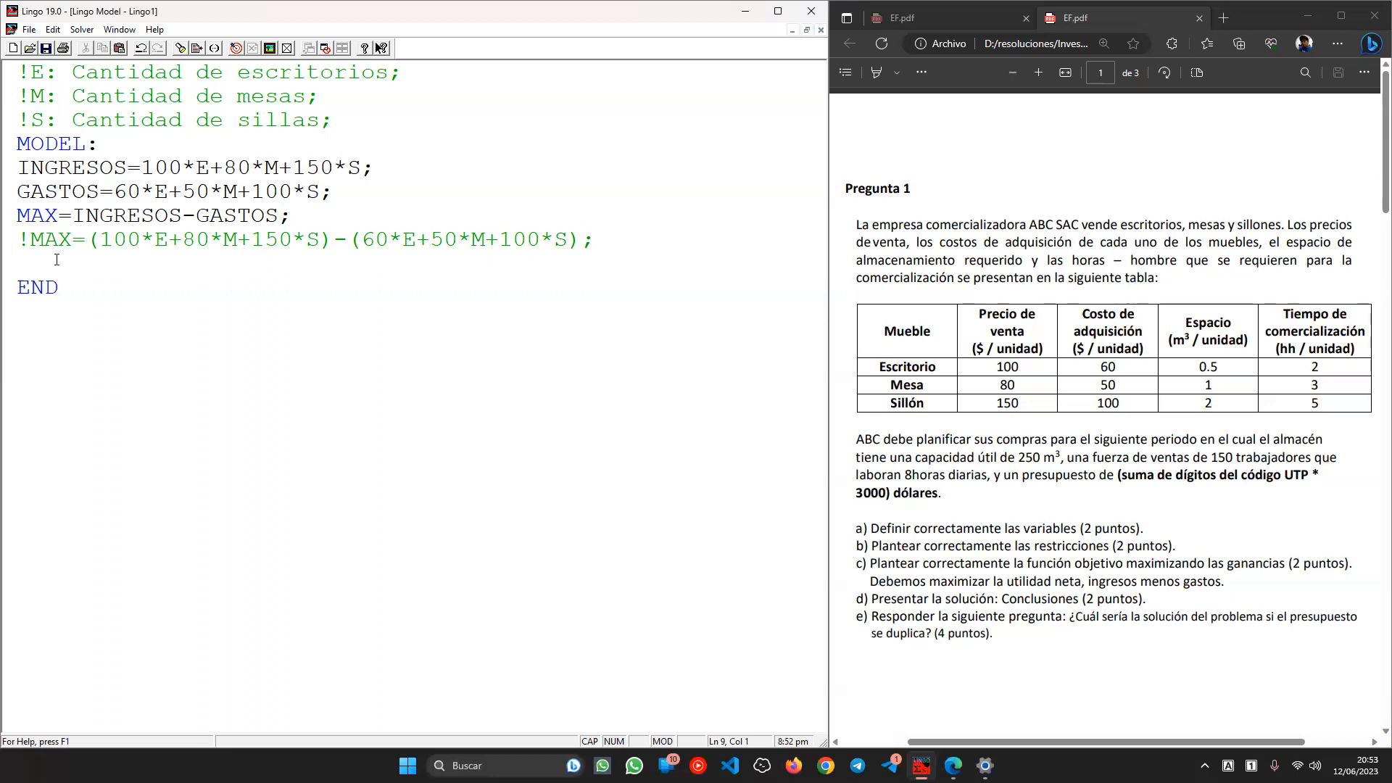
key(Up)
key(Up)
key(Return)
key(Up)
text(!FUNCION )
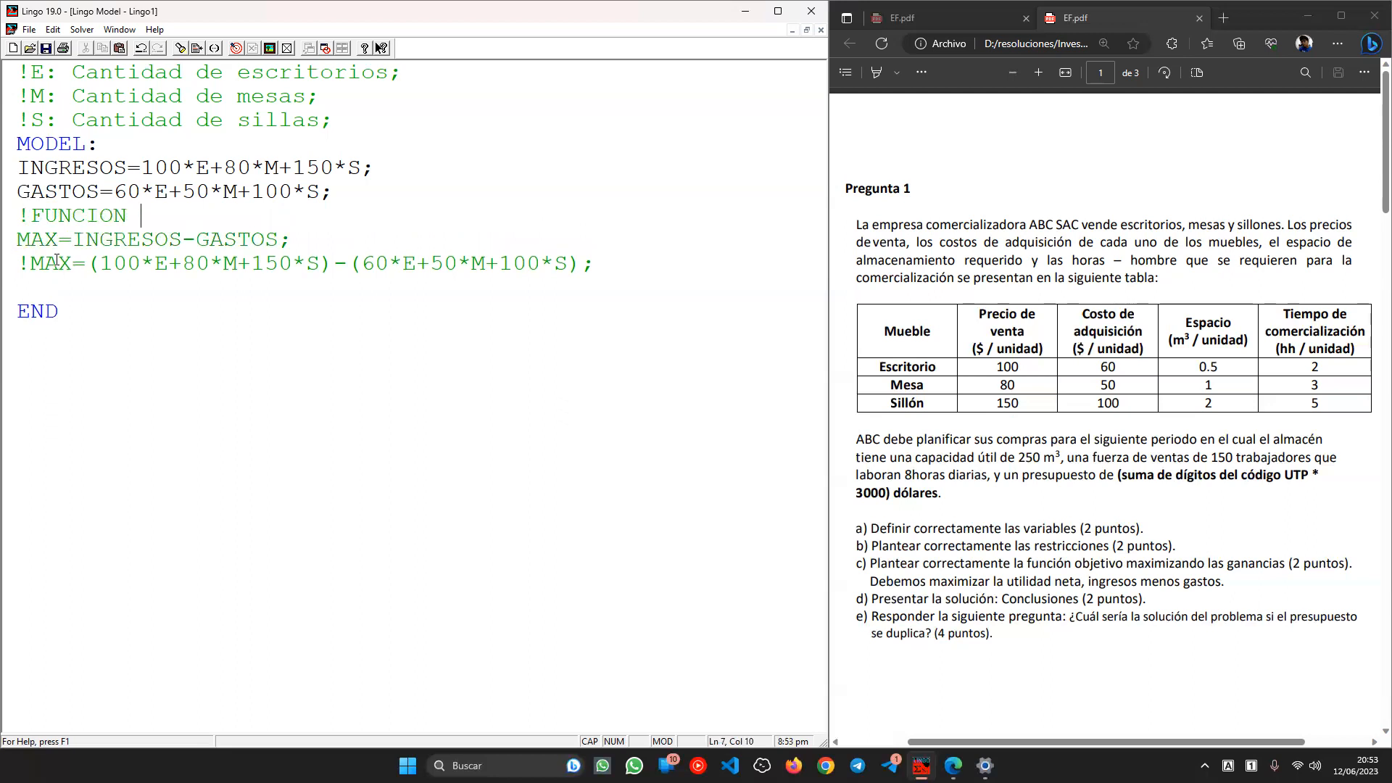
text(OBJETIVO;)
click(109, 218)
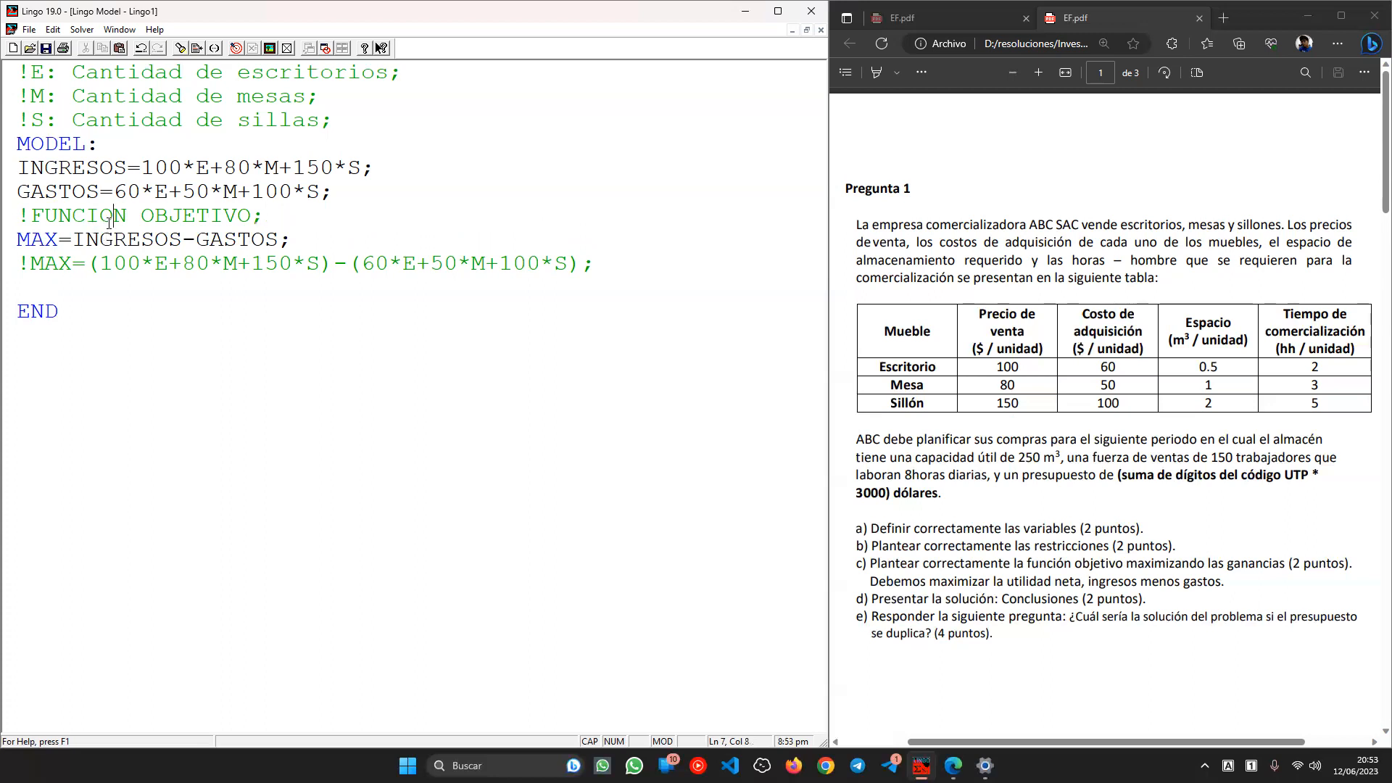
key(BackSpace)
text(ó)
- Begin a new comment line with ! below the alternative objective
click(92, 283)
text(")
key(BackSpace)
text(!)
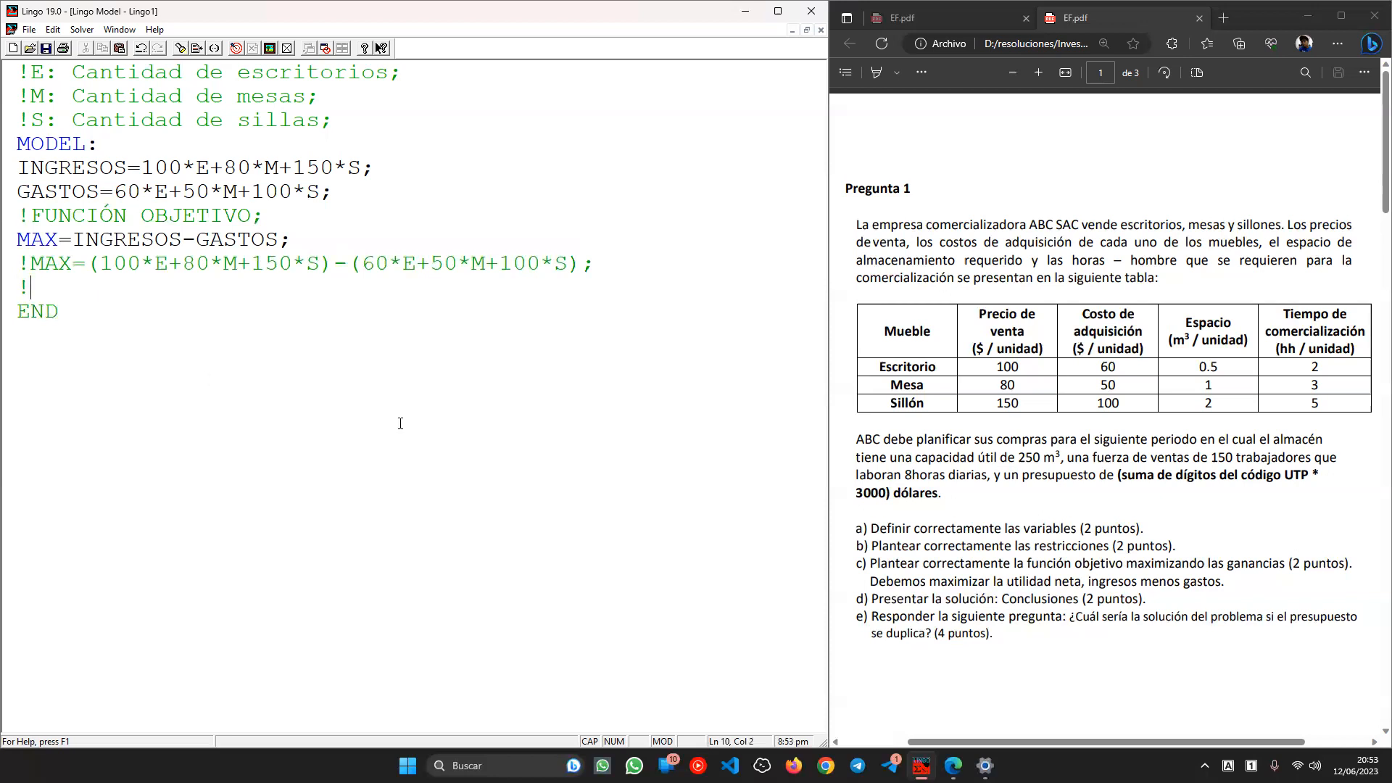
- Confirm the 250 m³ capacity, then write !RESTRICCIÓN DE ESPACIO; and 0.5*E+1*M+2*S<=250;
click(1199, 364)
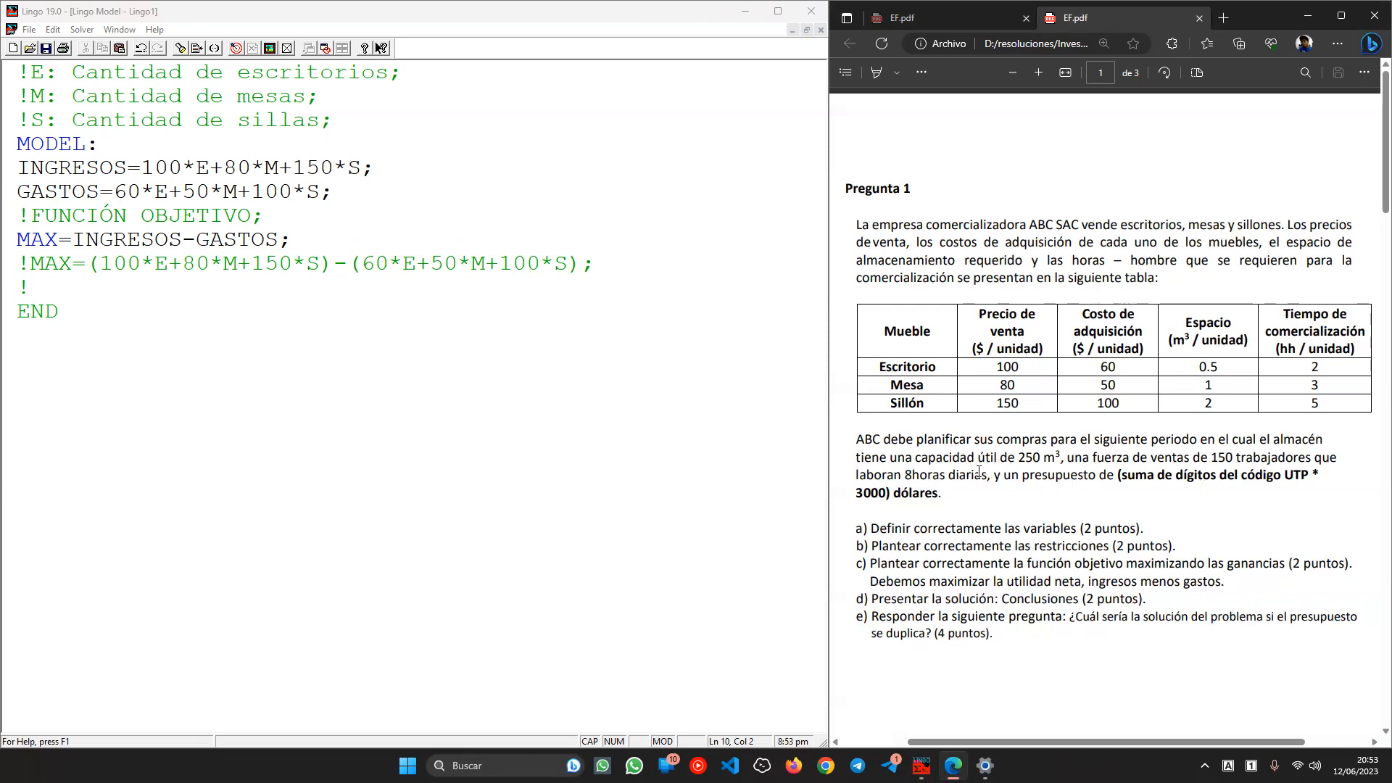
drag(1009, 453, 1061, 458)
click(1194, 385)
click(155, 297)
text(RES)
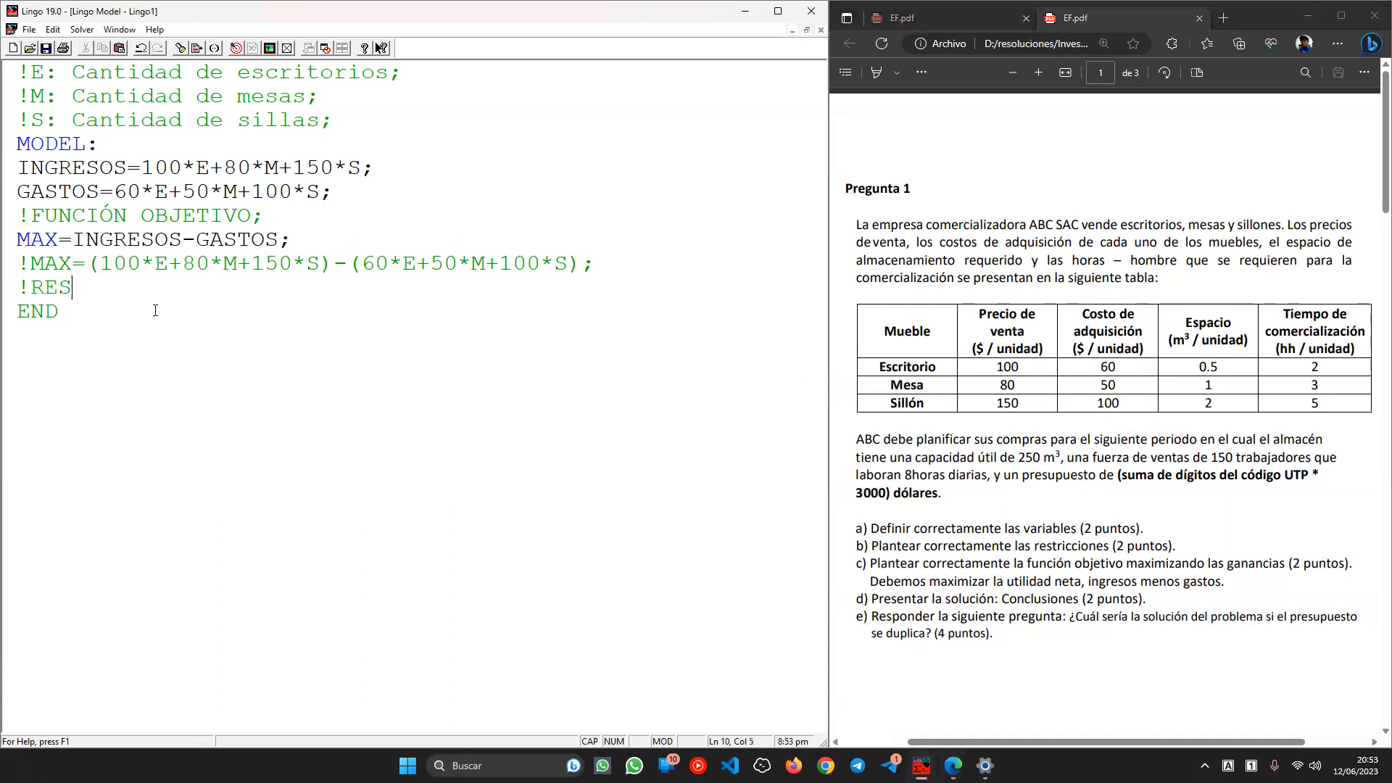
text(TRICCIÓN DE ESPACIO)
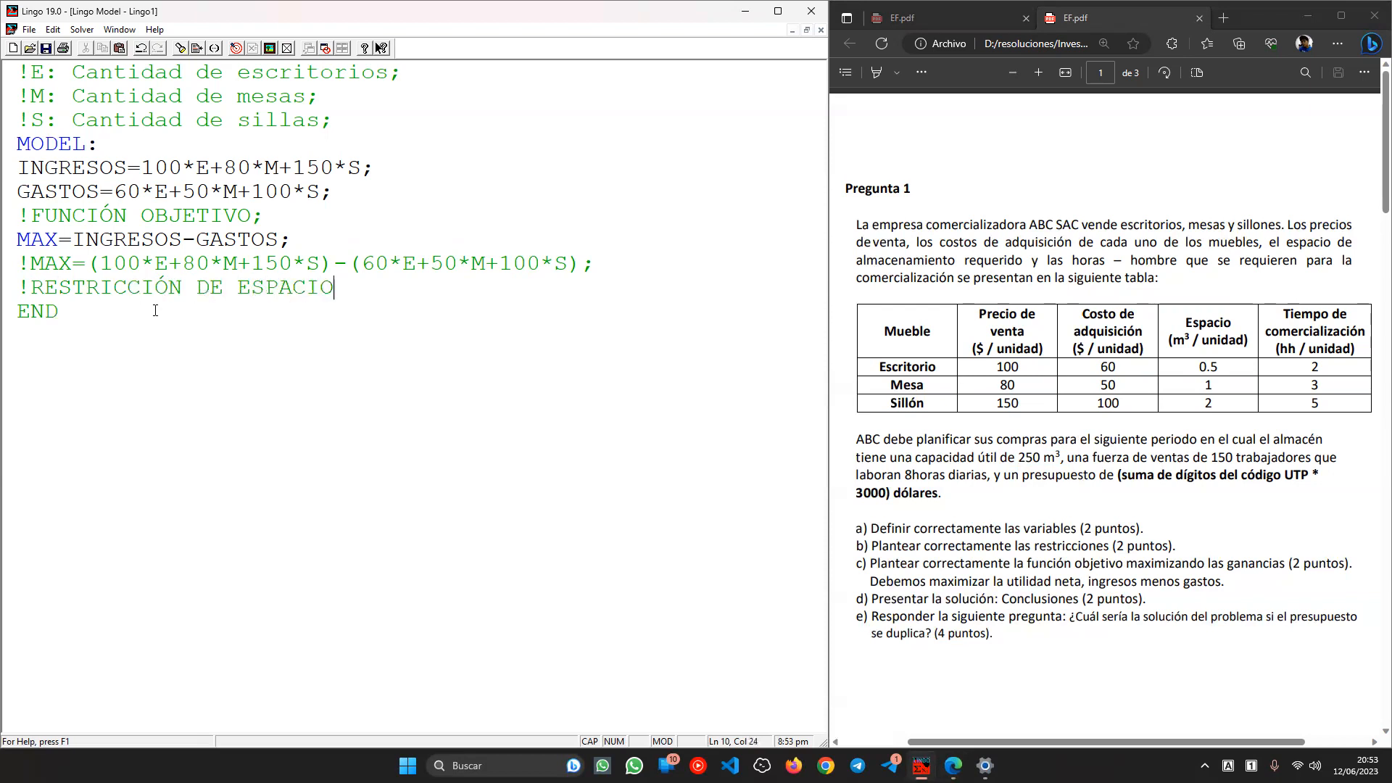
text(;)
key(Return)
text(0.5*E+)
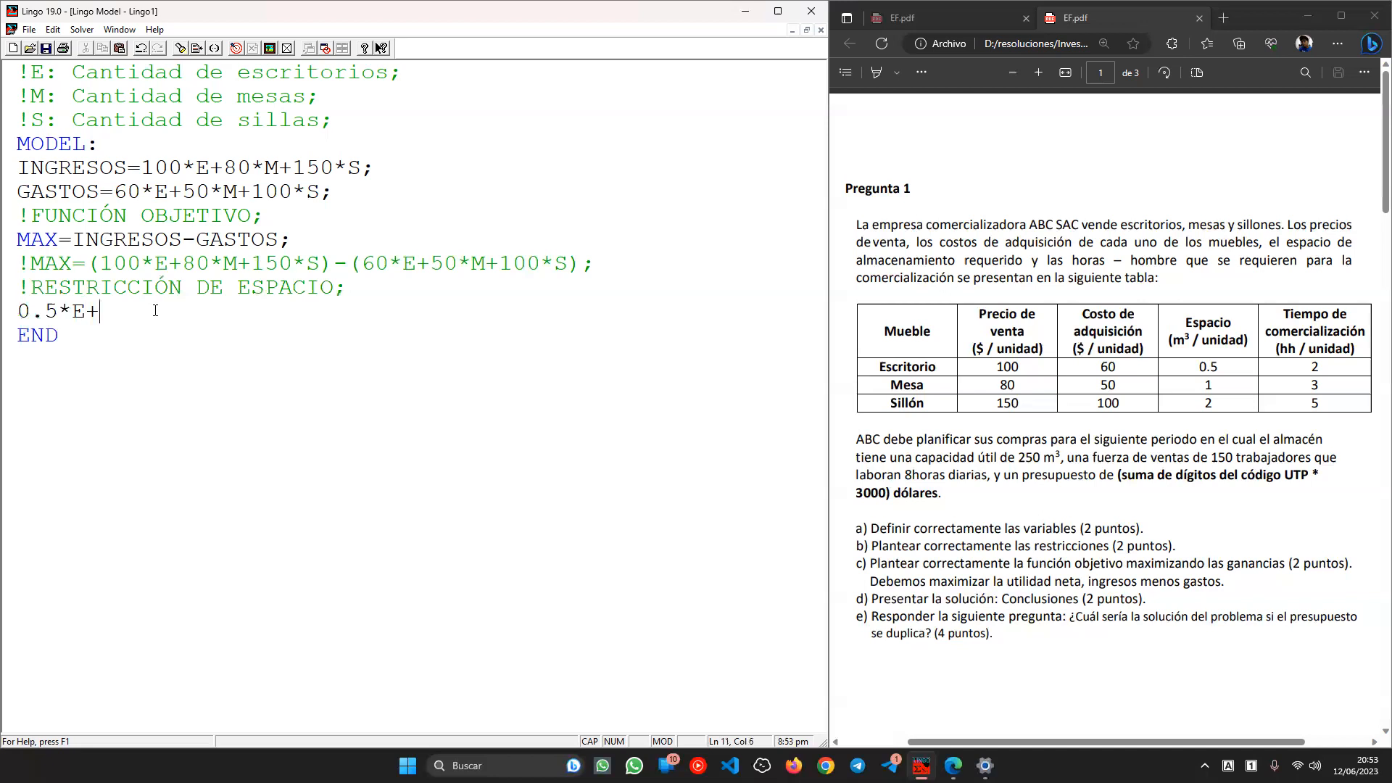
text(1*M+2*S<=250;)
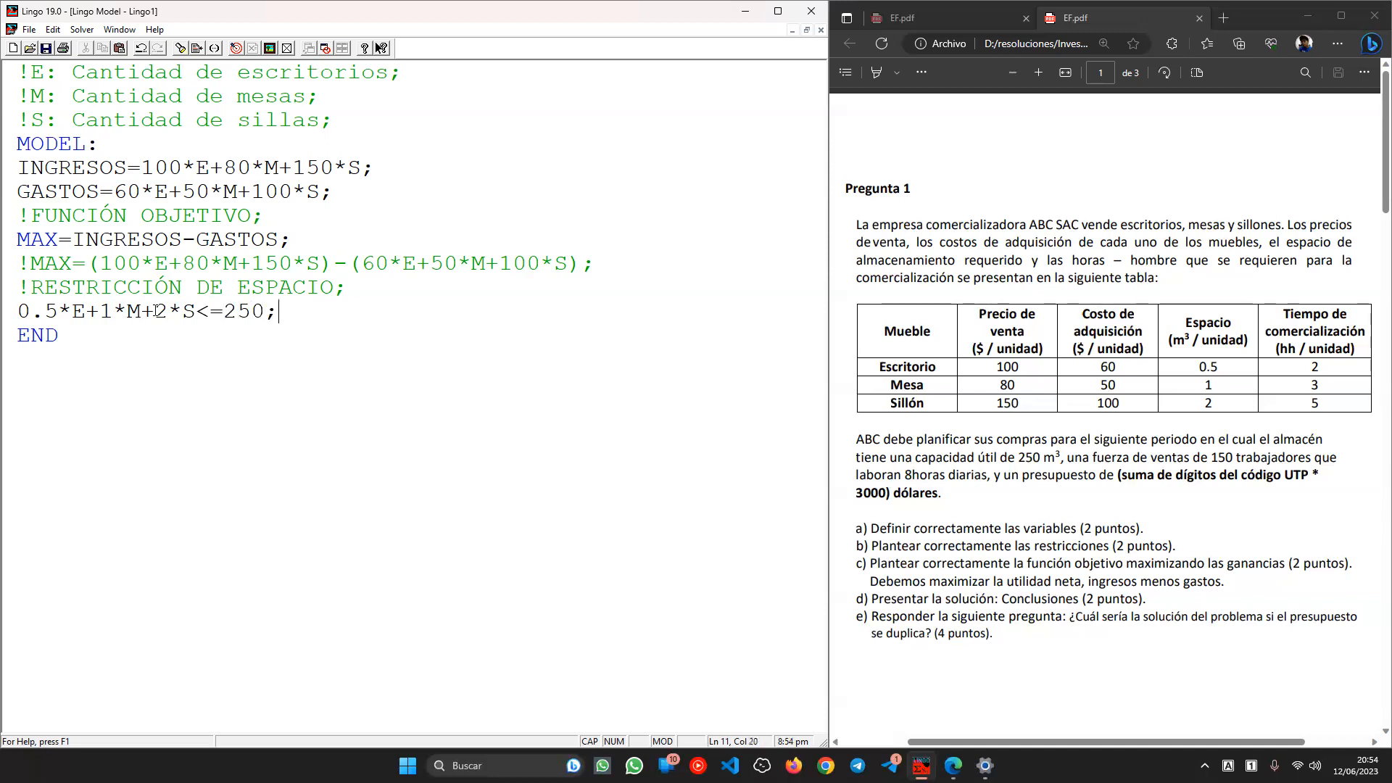
key(Return)
text(!)
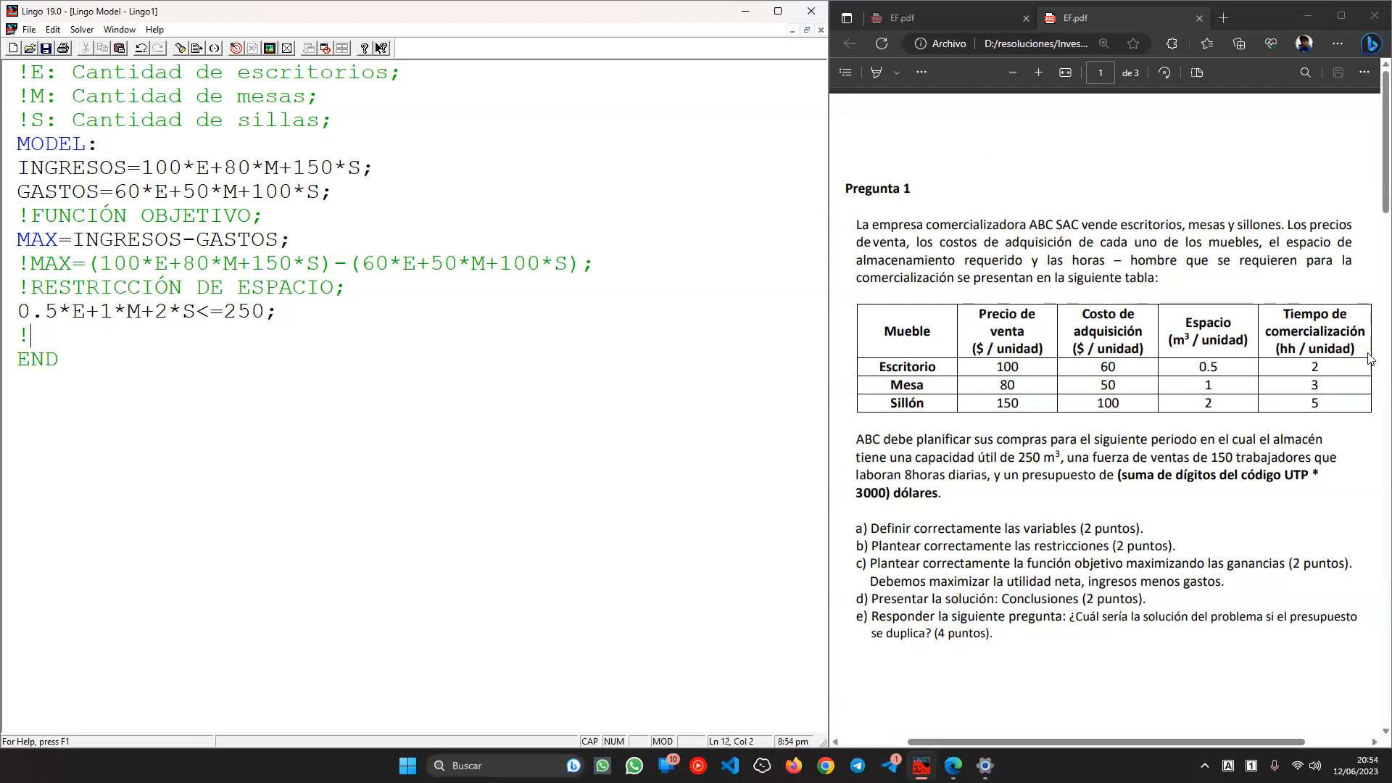
- Check the selling-time column, 8 hours per day and 150 salespeople in the PDF
drag(1282, 314, 1341, 349)
double_click(1329, 349)
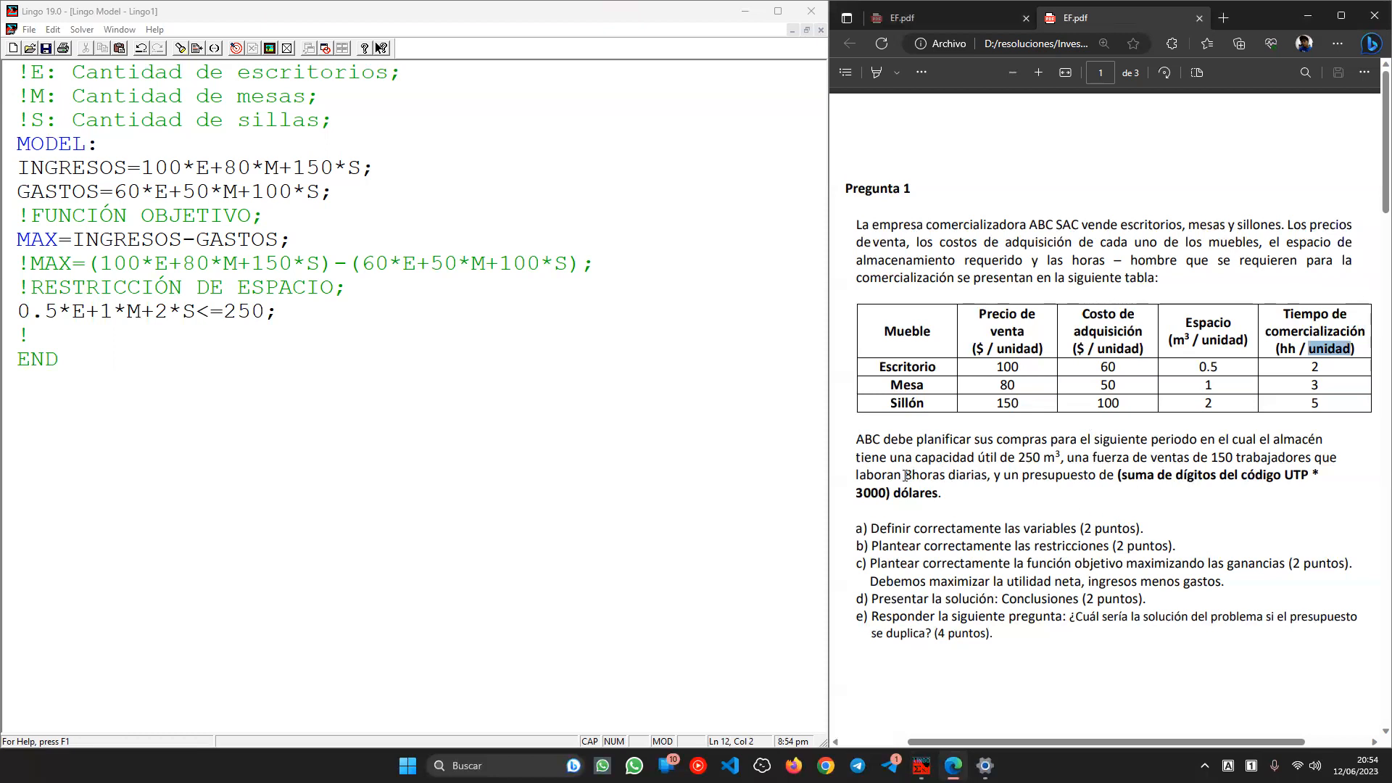
click(1216, 458)
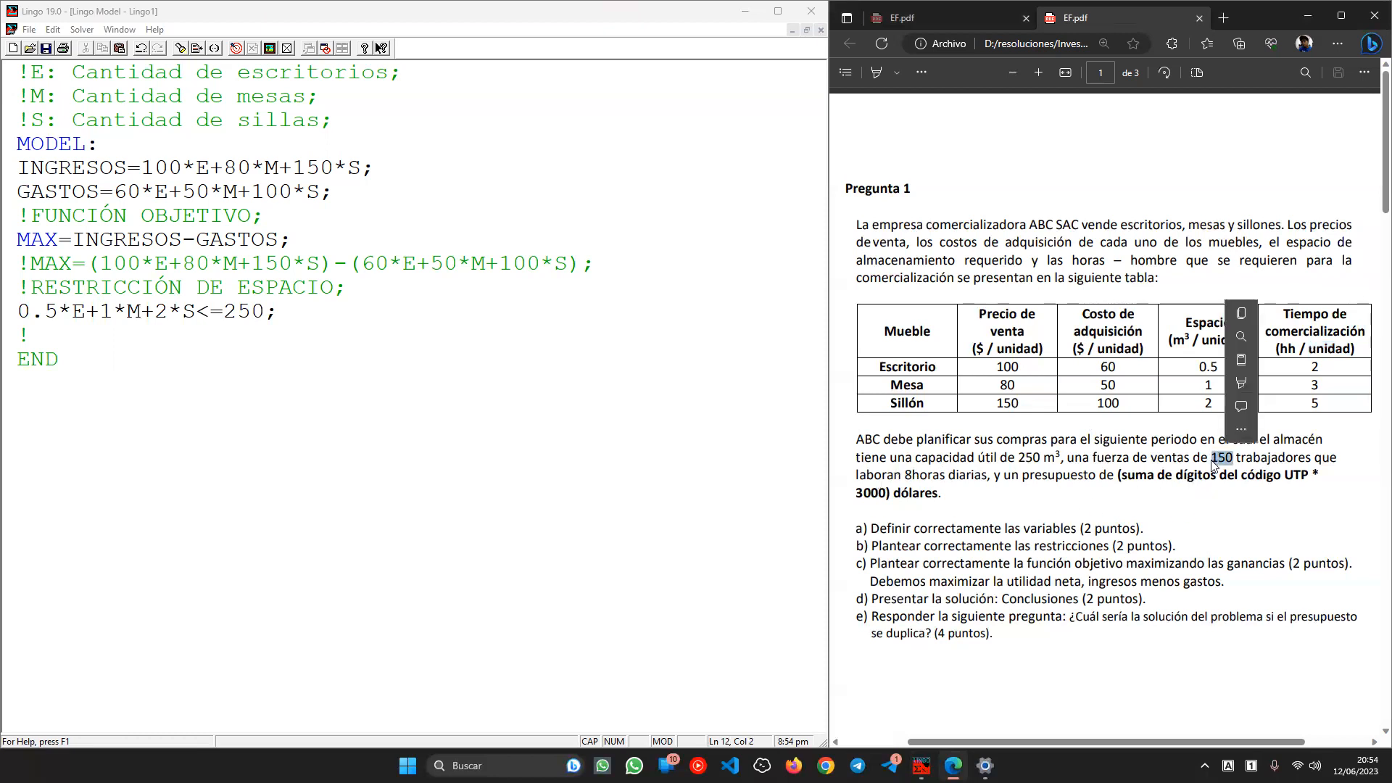
drag(882, 477, 983, 479)
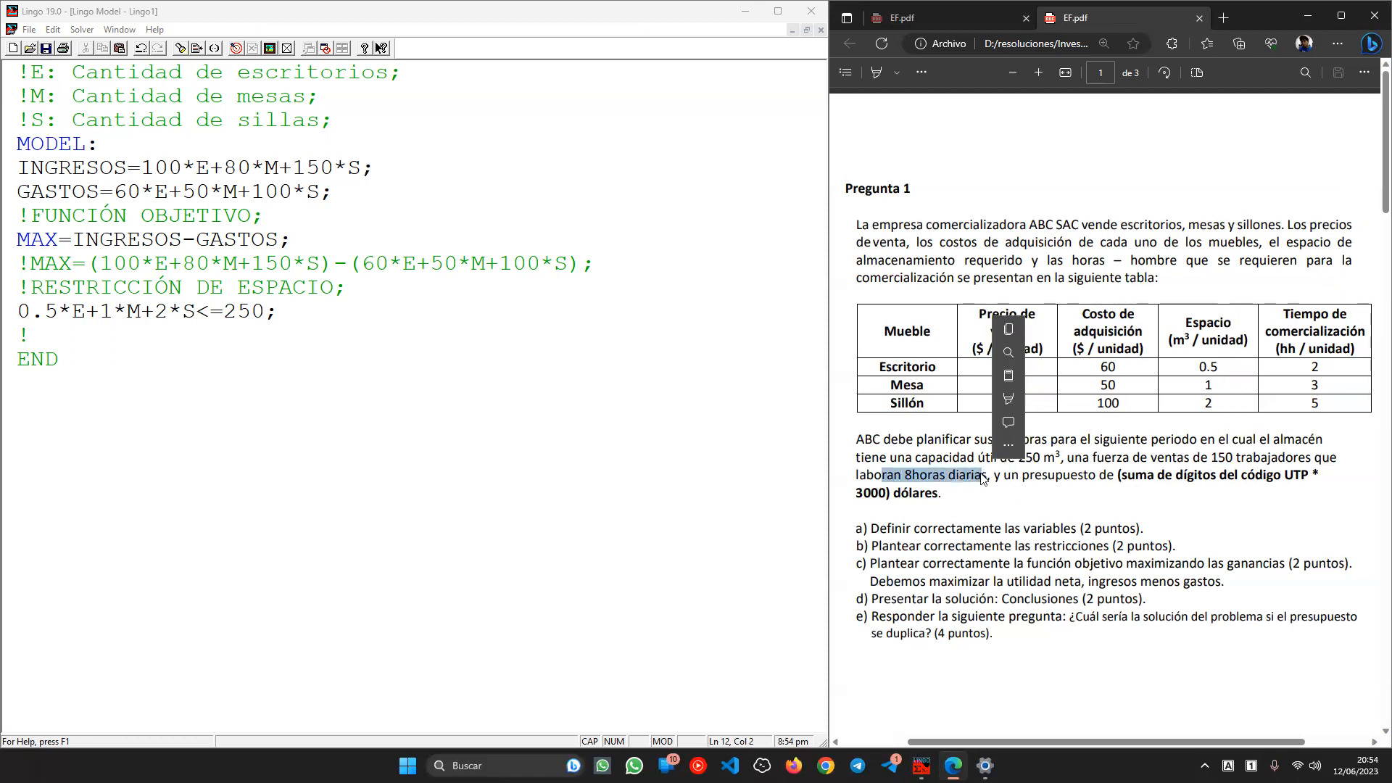
double_click(1223, 457)
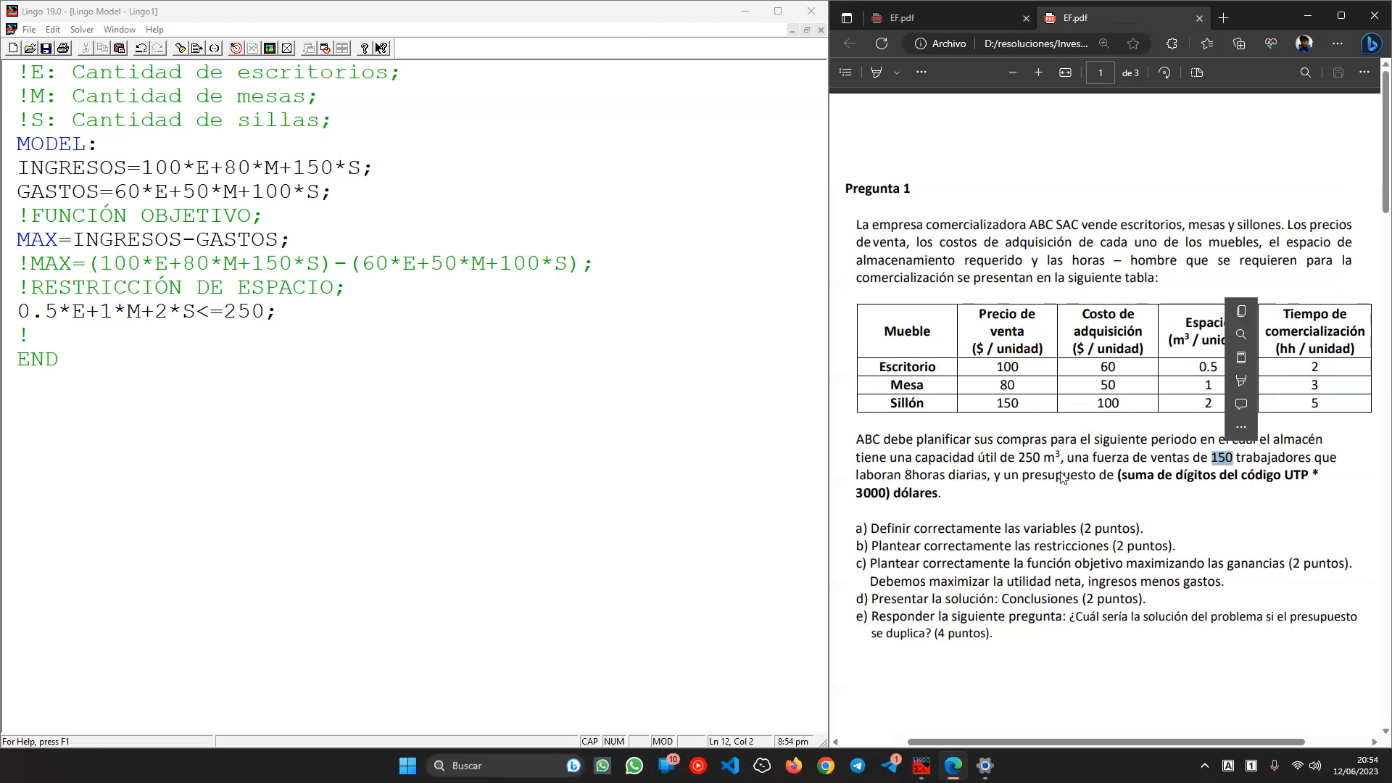
click(917, 474)
- Write !RESTRICCIÓN DE HH; with 2*E+3*M+5*S<=150*8;, then a !RESTRICCIÓN DE PRESUPUESTO; comment
click(52, 333)
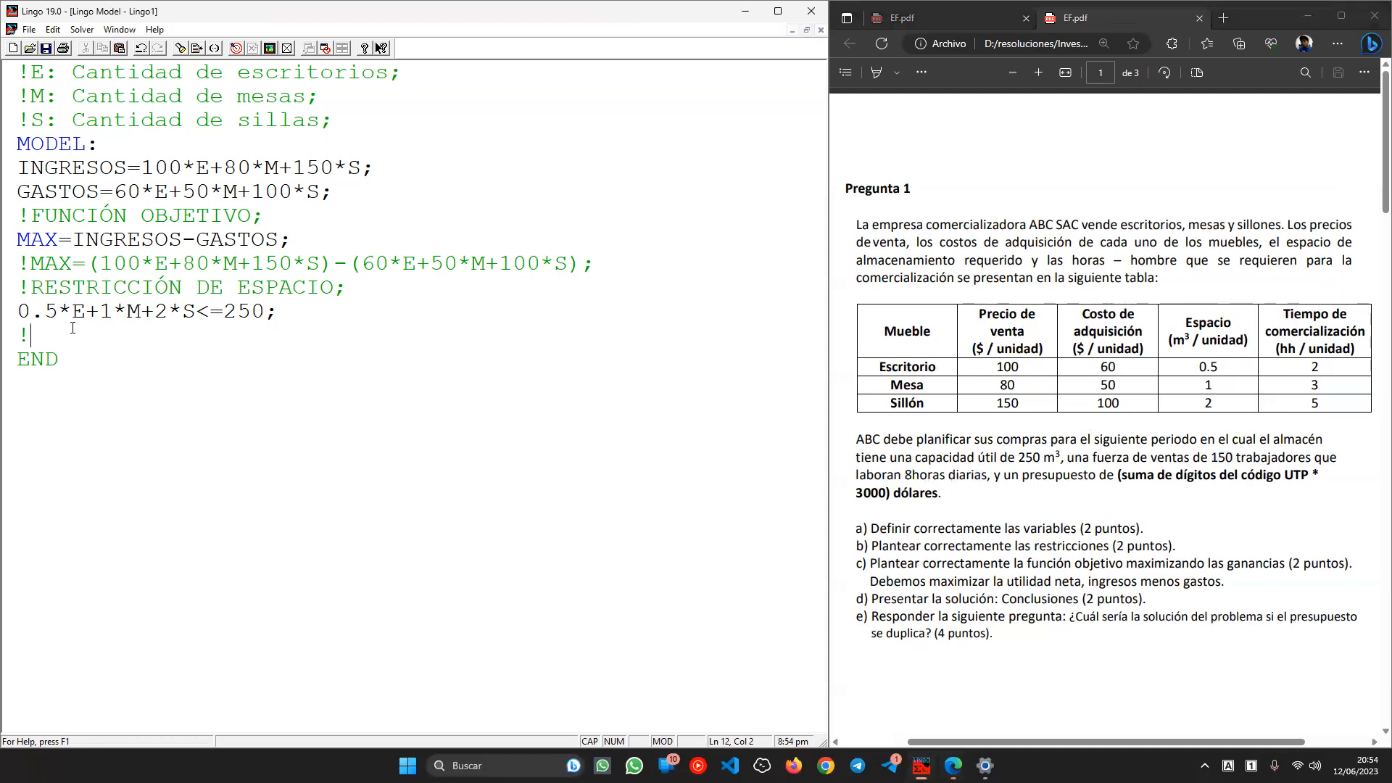
text(RESTRICCIÓN)
text(DE HH;)
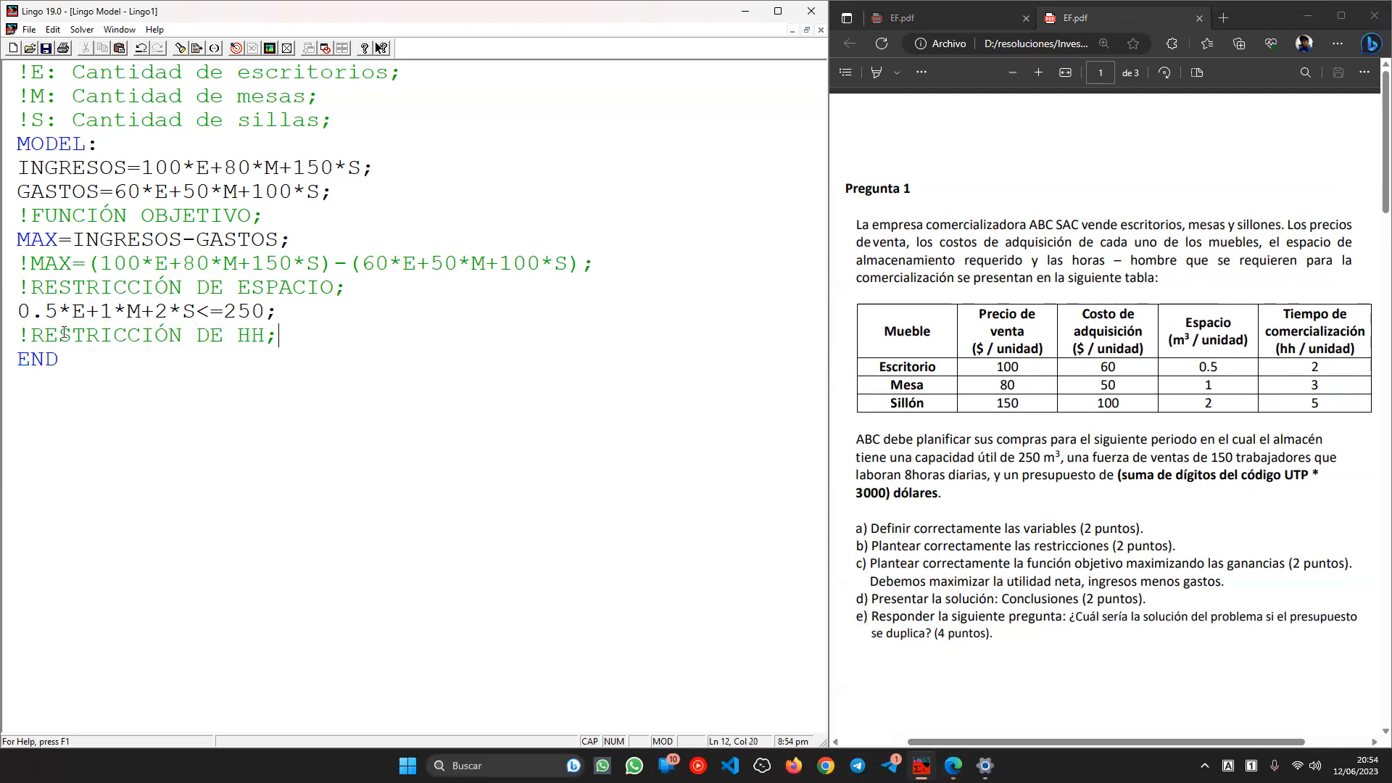
key(Return)
text(2*E+3*)
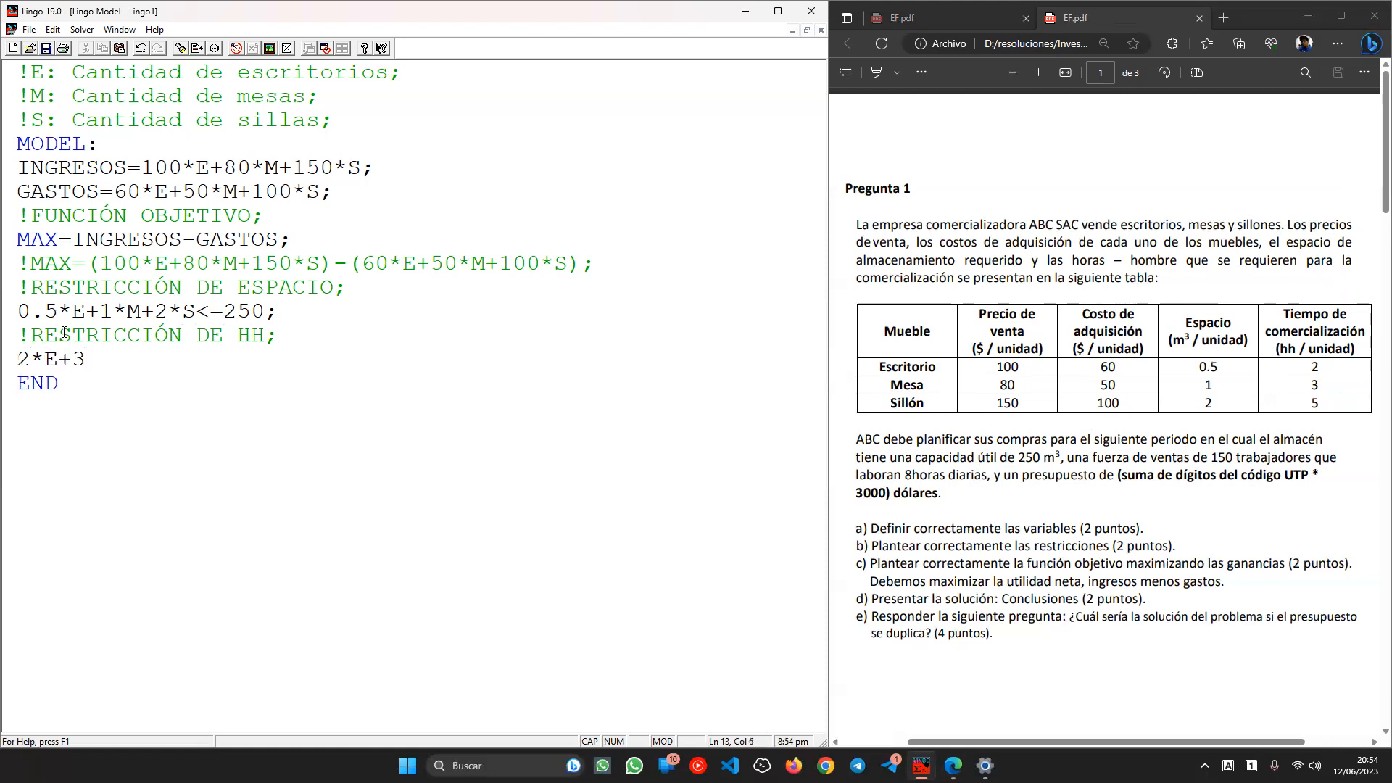
text(M+5*S<=150*8;)
key(Return)
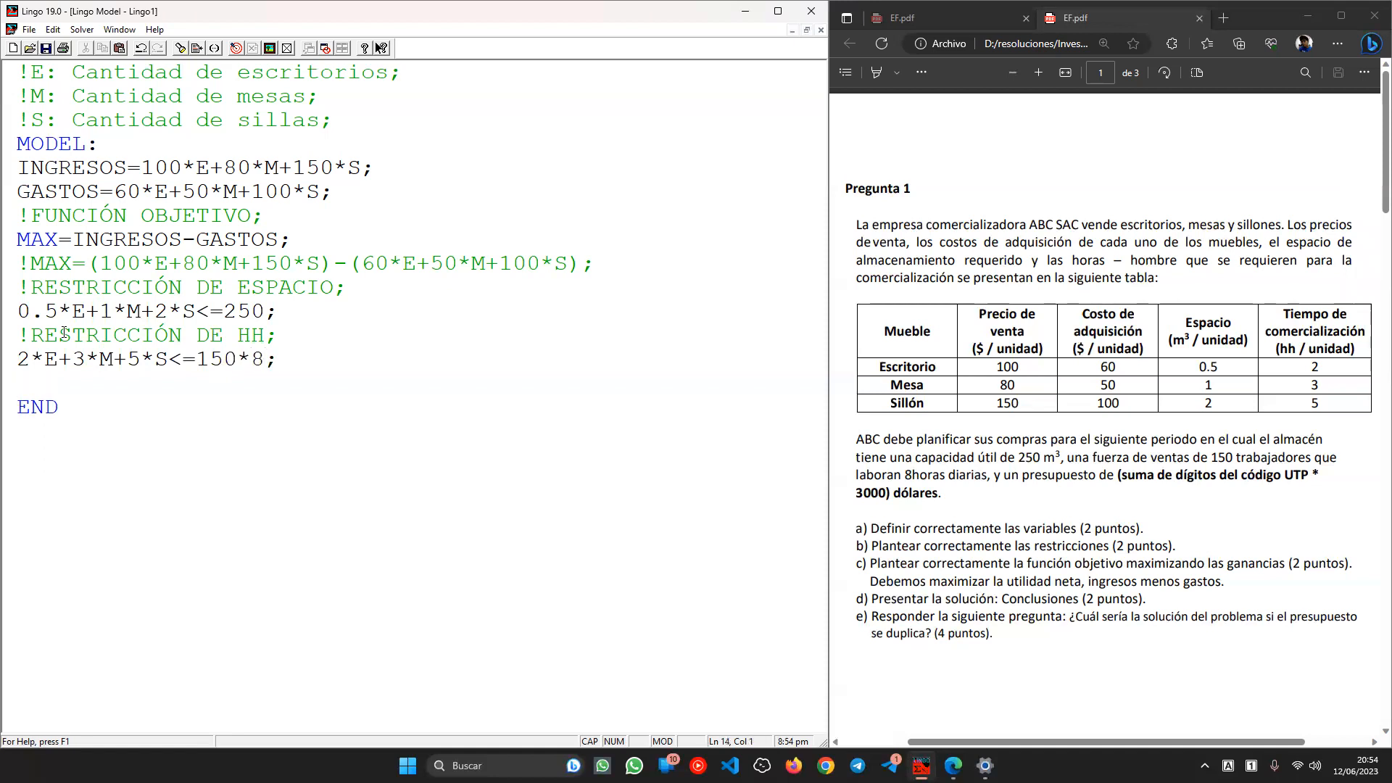
text(!RESTRICCIÓN DE PRE)
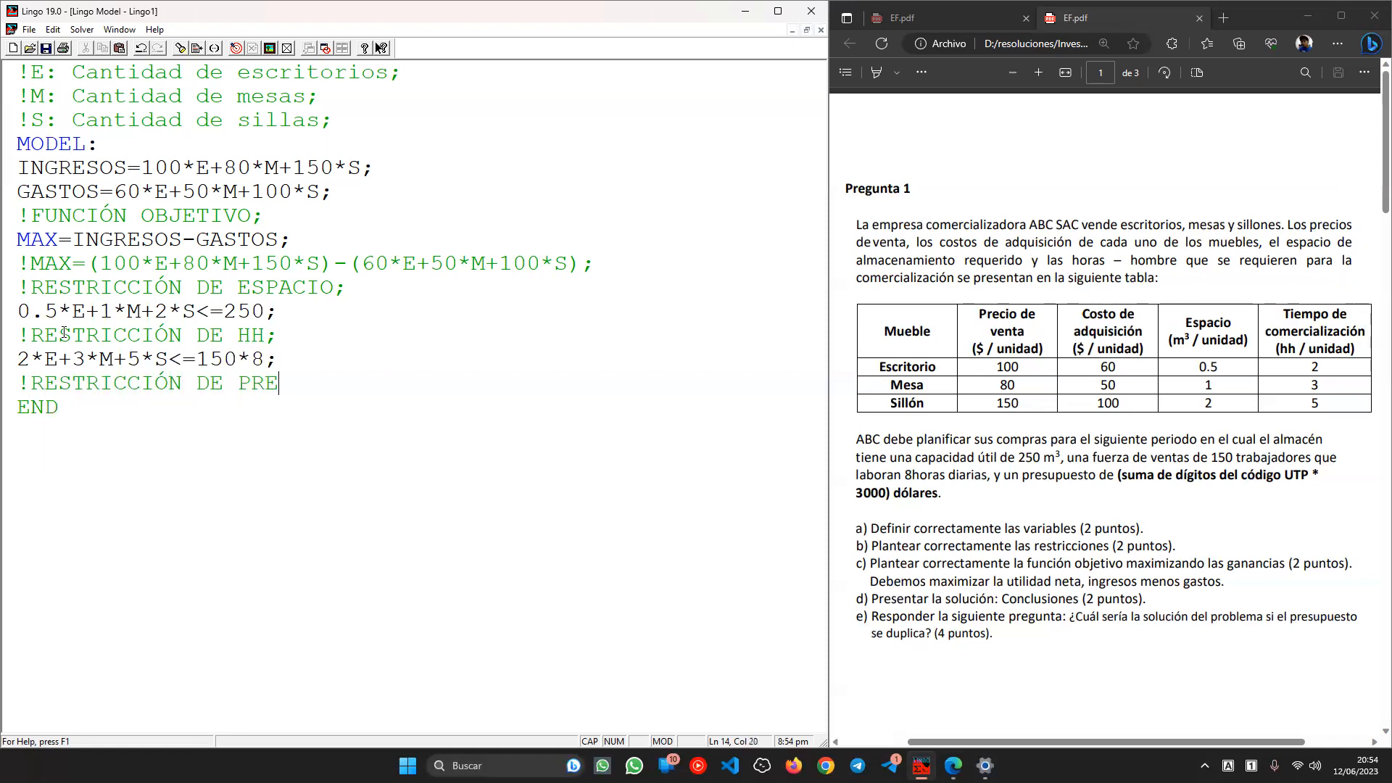
text(SUPUESTO;)
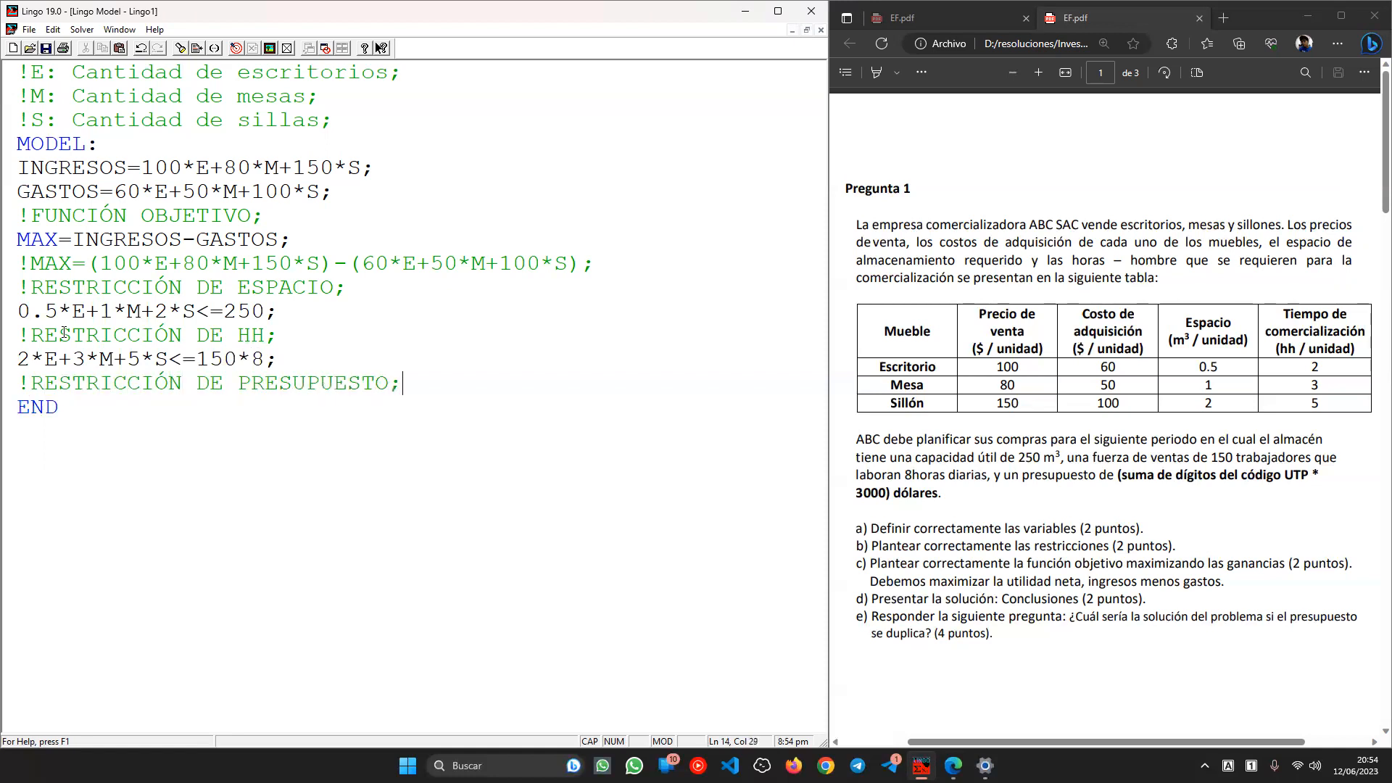
- Start a comment line under the budget heading with the student code followed by =>
key(Return)
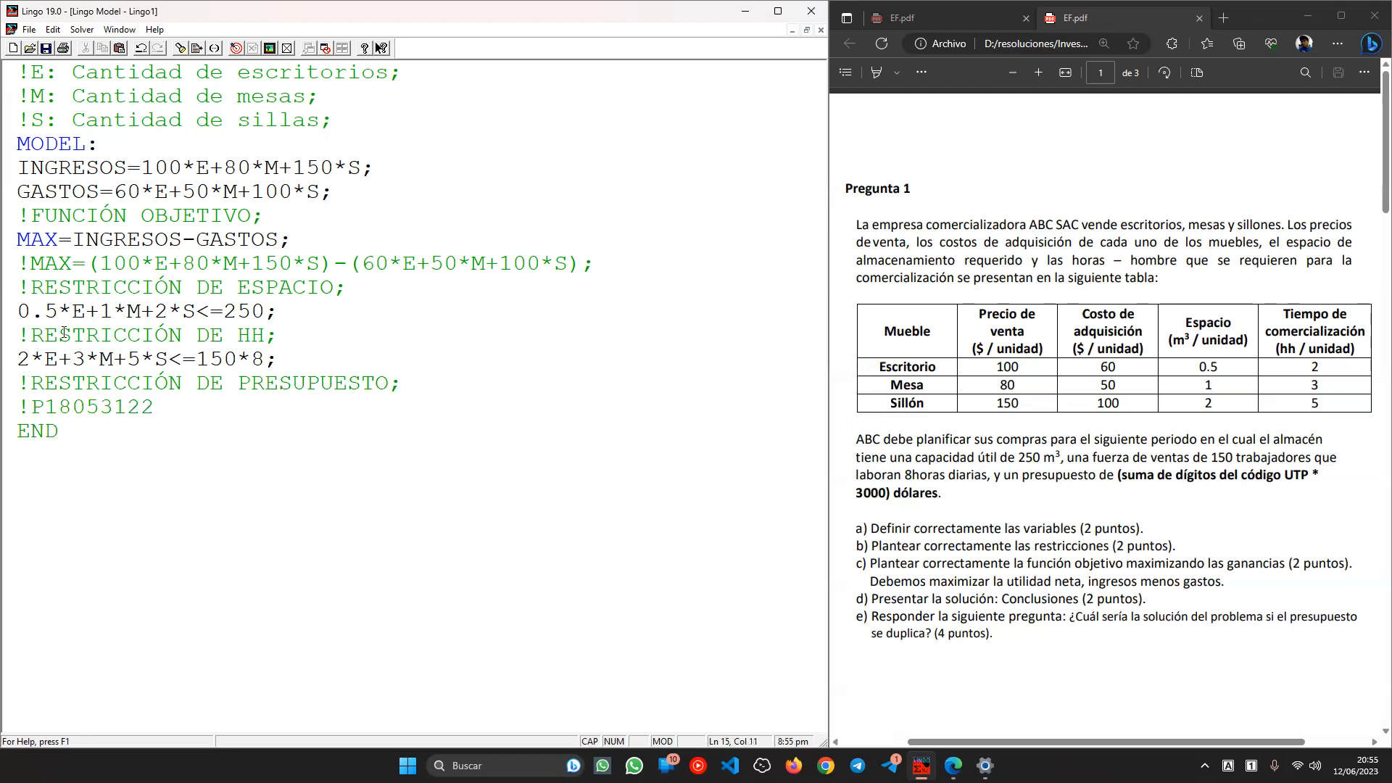
- Sum the code digits and finish the comment as 22 * 3000; giving the budget
click(122, 409)
click(100, 407)
key(Left)
click(58, 417)
click(211, 407)
text(22;)
key(Left)
text(* 3000)
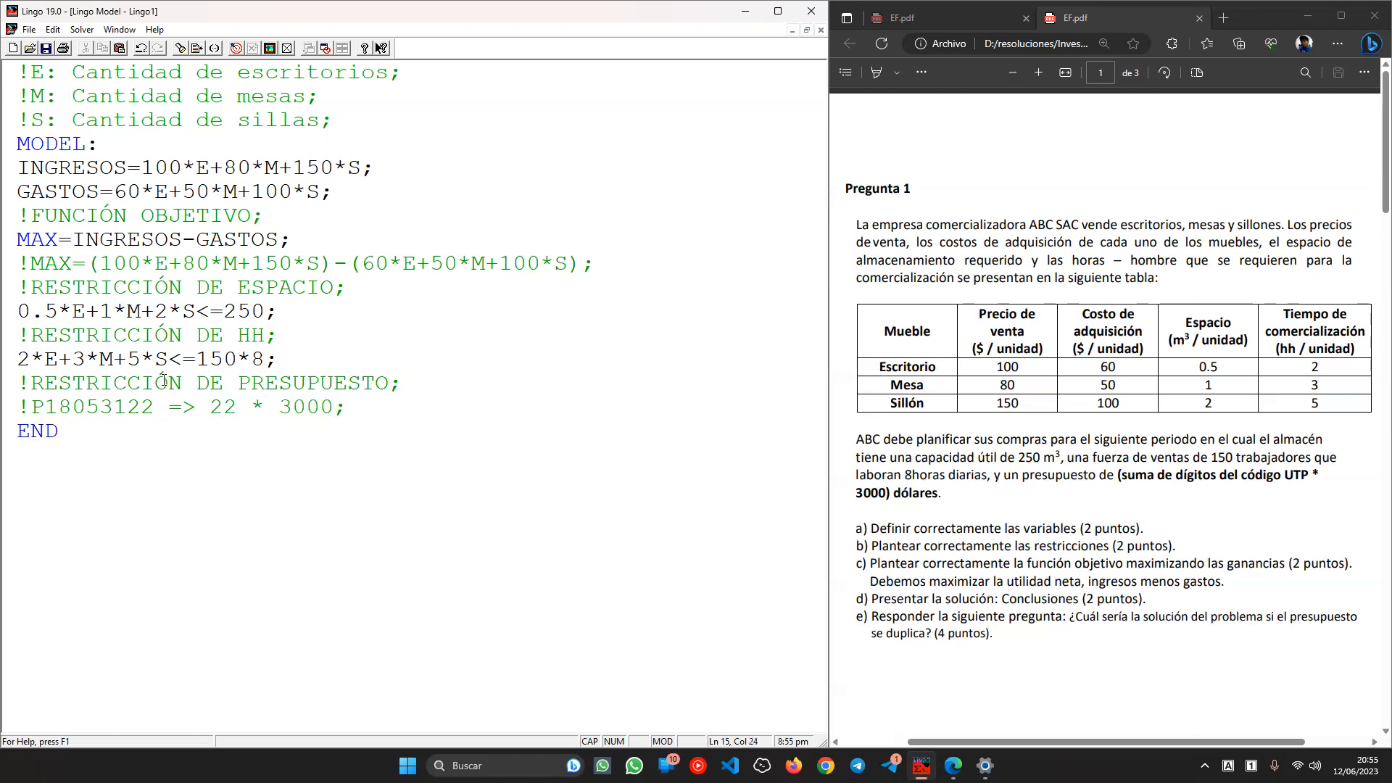
double_click(123, 407)
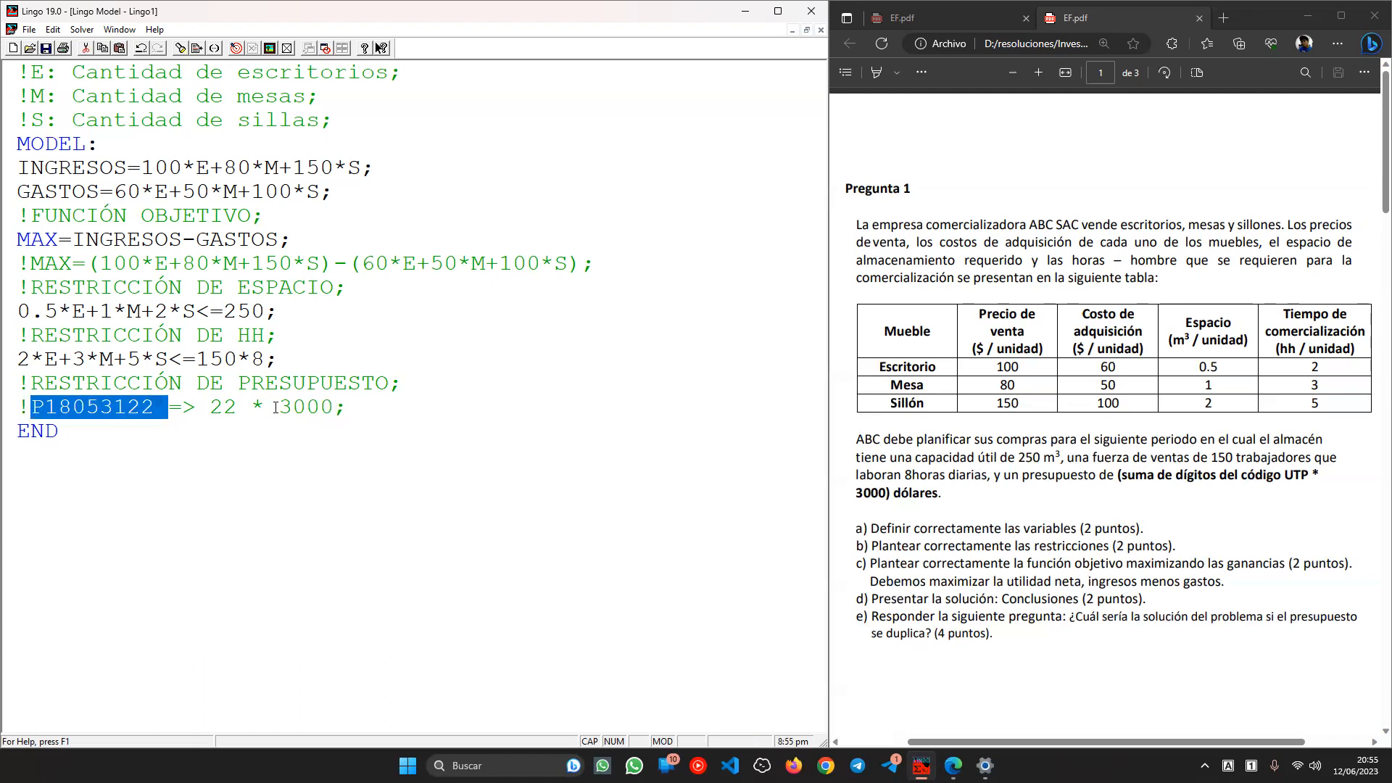
click(399, 408)
key(Return)
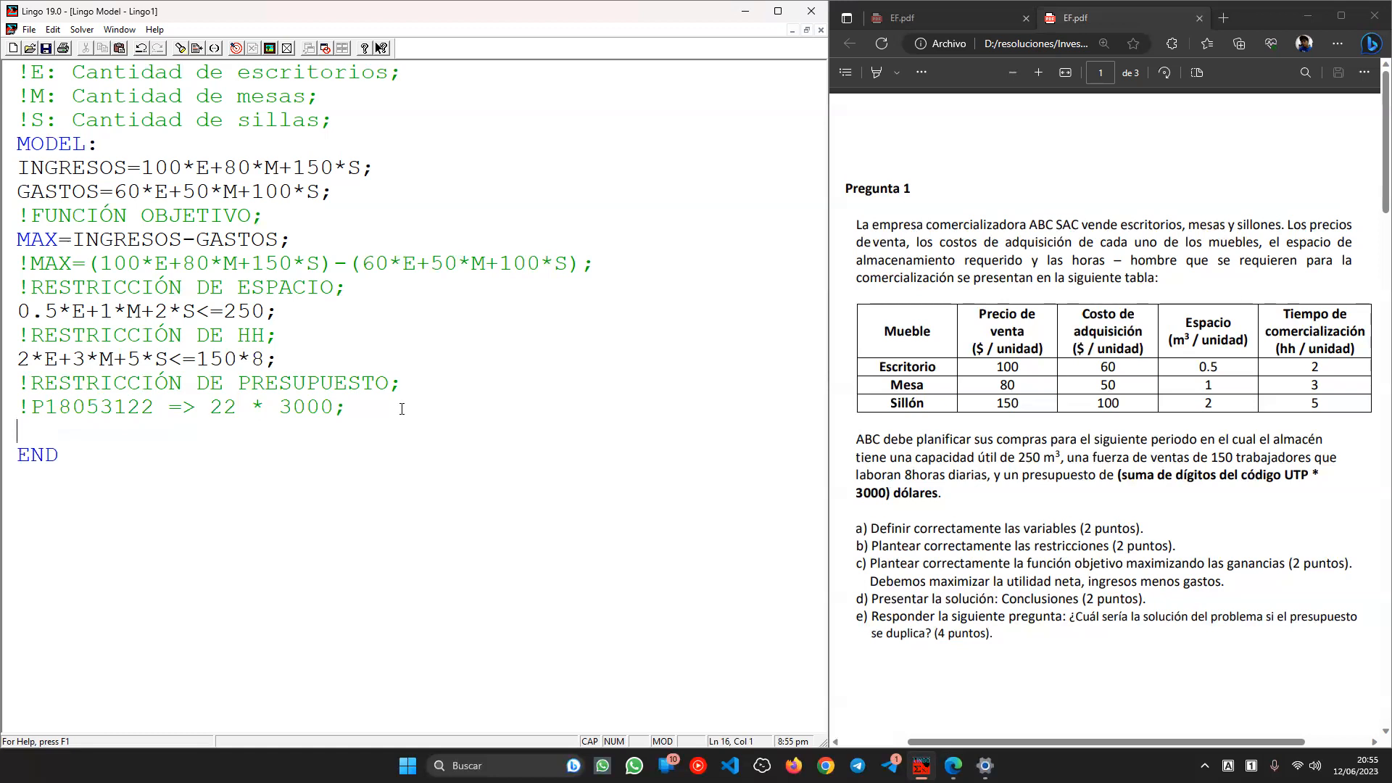
- Check the desk's acquisition cost of 60 in the table and copy the GASTOS name
text(60)
double_click(1111, 316)
click(1103, 333)
double_click(1103, 332)
double_click(1106, 366)
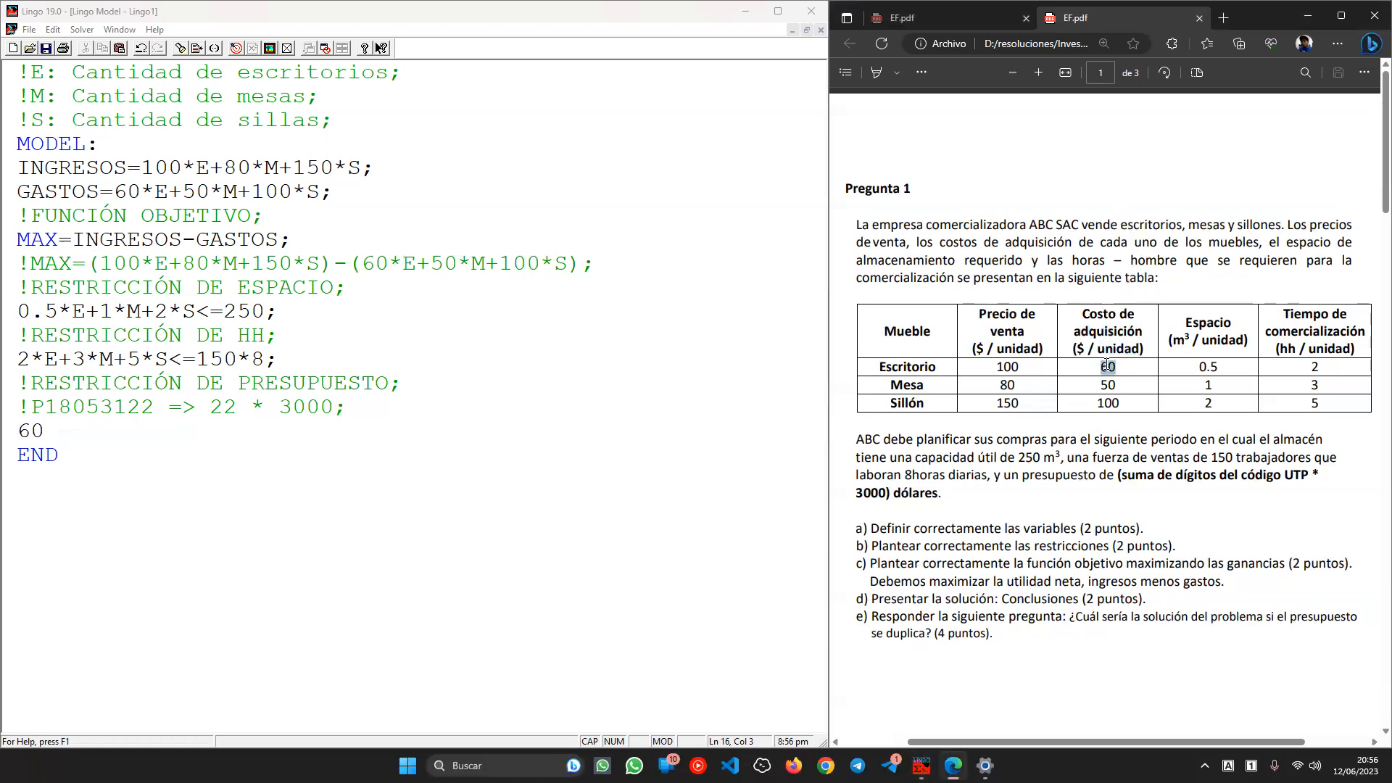
click(242, 297)
click(156, 192)
drag(115, 191, 312, 191)
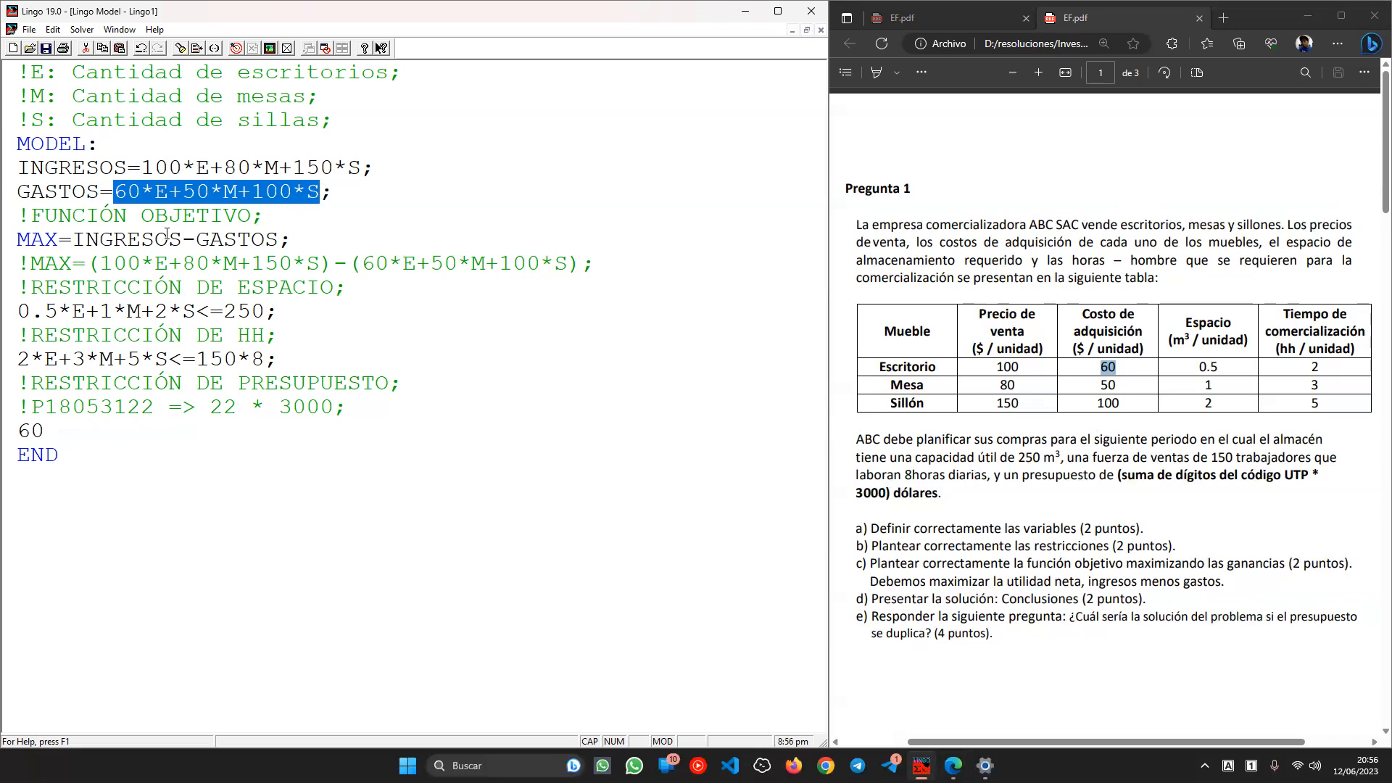
double_click(55, 191)
key(ctrl+c)
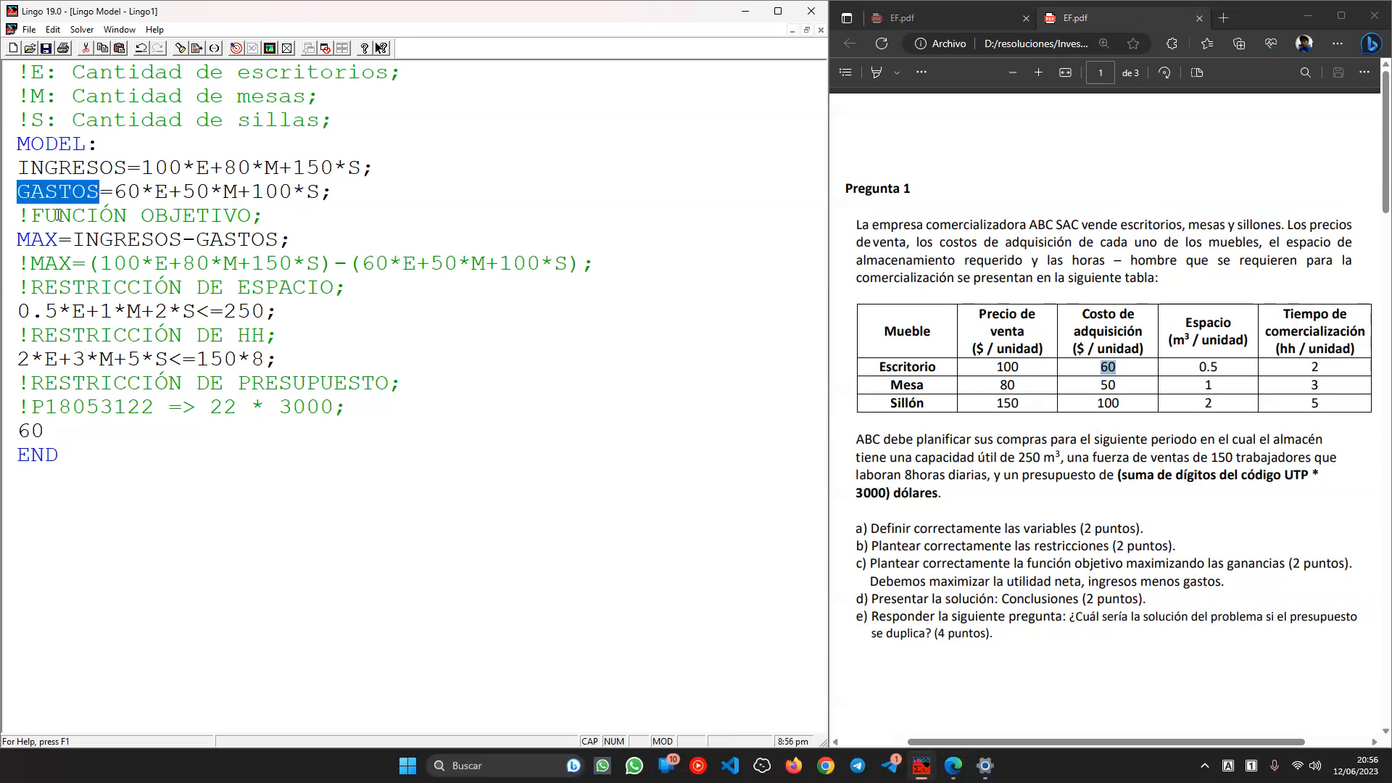
- Replace the stray 60 with GASTOS to write the constraint GASTOS<=22*3000;
drag(58, 431, 18, 432)
key(ctrl+v)
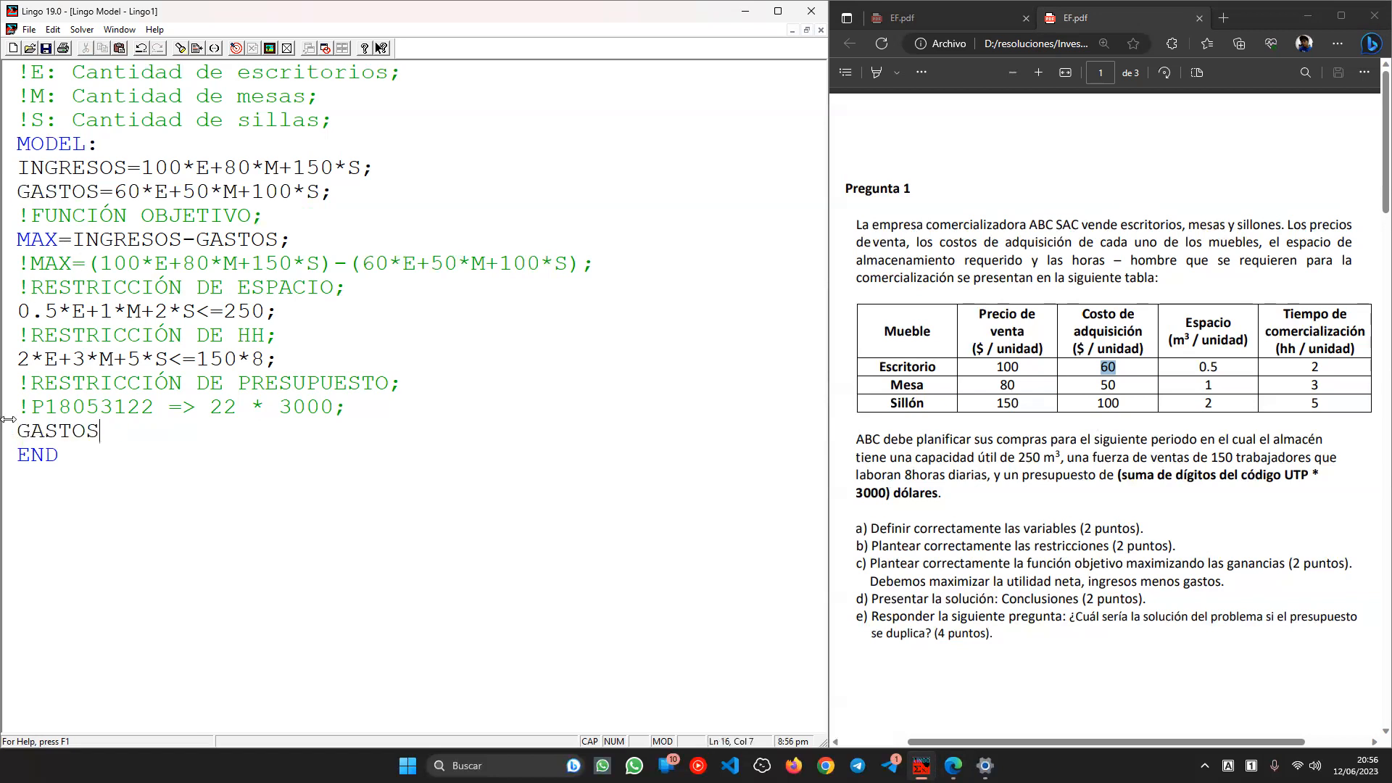
text(<=)
text(22*3000;)
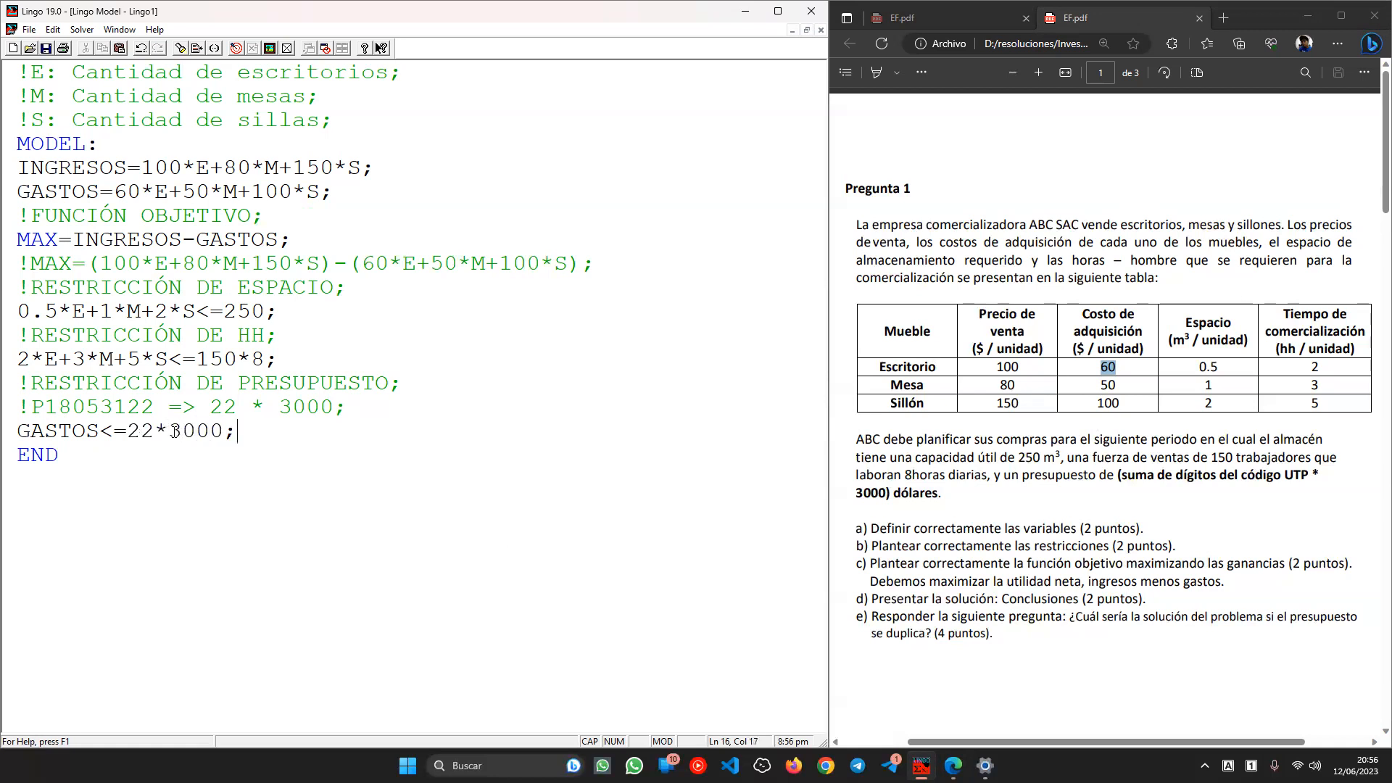
double_click(58, 430)
click(348, 369)
drag(361, 263, 572, 265)
key(ctrl+c)
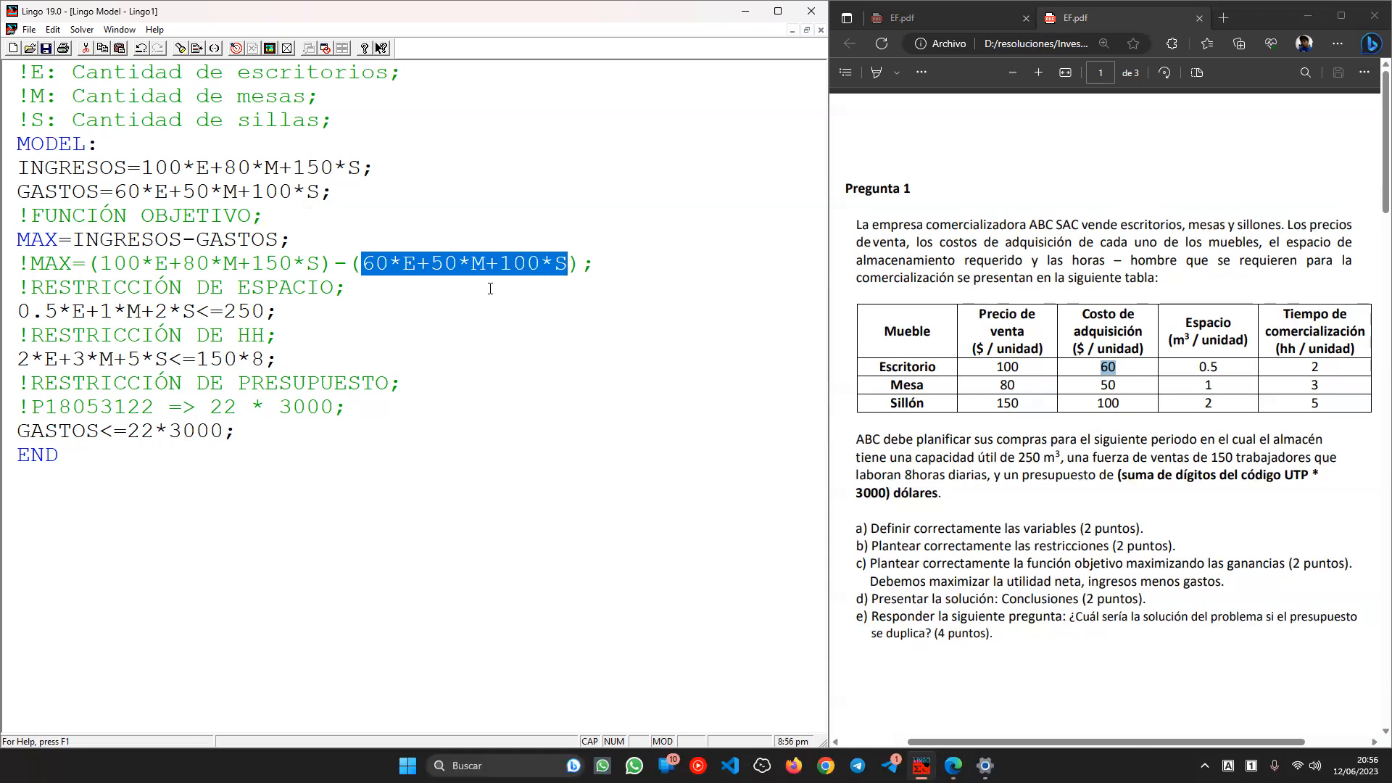
click(268, 443)
- Add the comment line !60*E+50*M+100*S<=22*3000; below the budget constraint
key(Return)
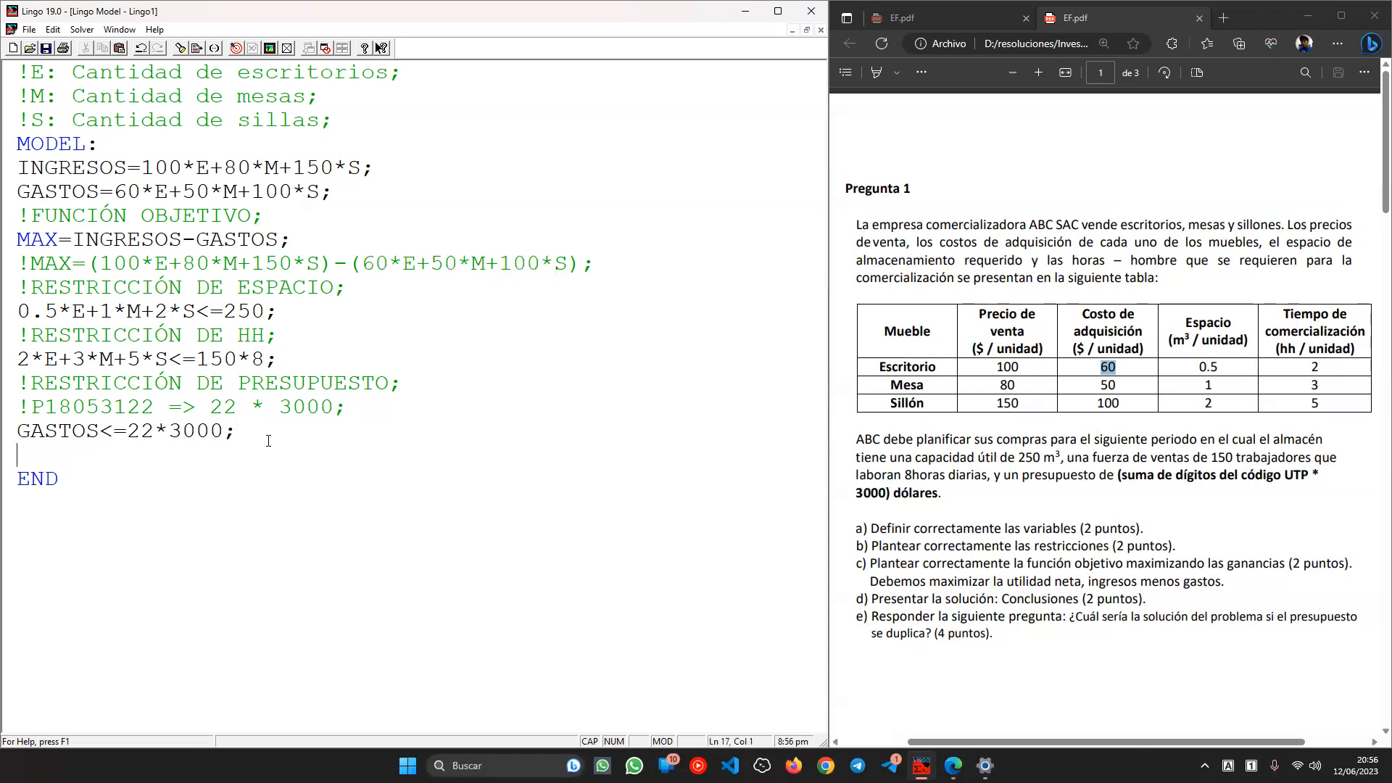
text(!)
key(ctrl+v)
text(<)
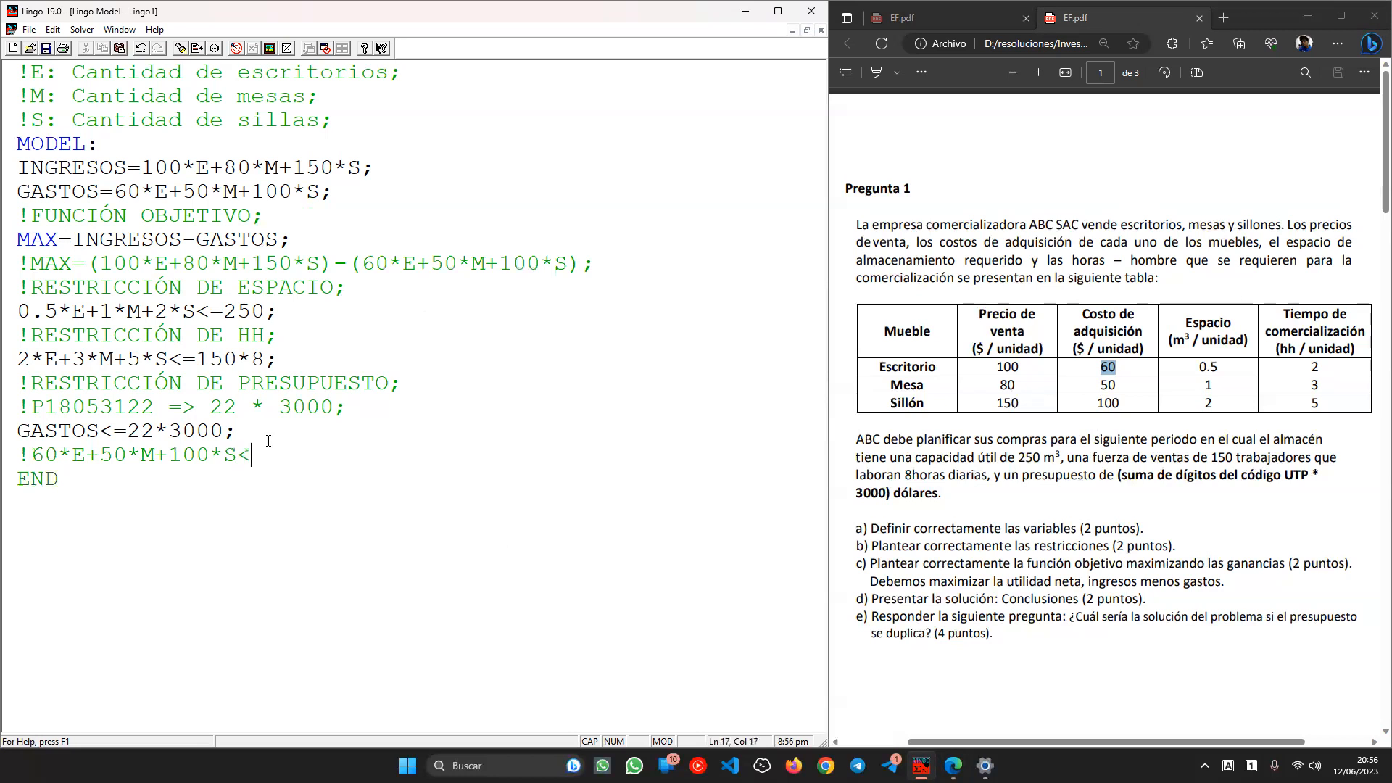
text(=22* 3000)
key(BackSpace)
key(BackSpace)
key(BackSpace)
key(BackSpace)
key(BackSpace)
text(3000;)
- Review the objective, space and budget lines, then solve the model for objective 20000
drag(397, 288, 9, 263)
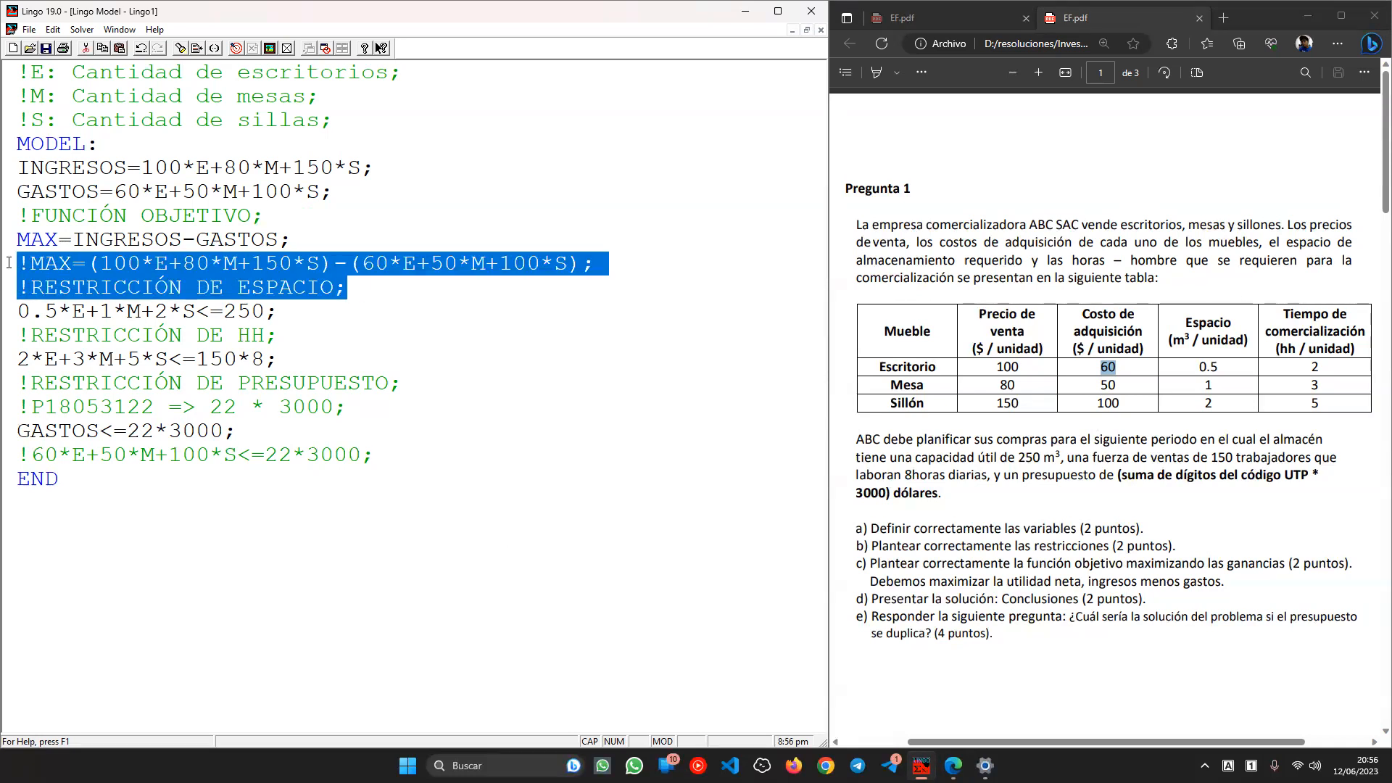
drag(345, 407, 18, 384)
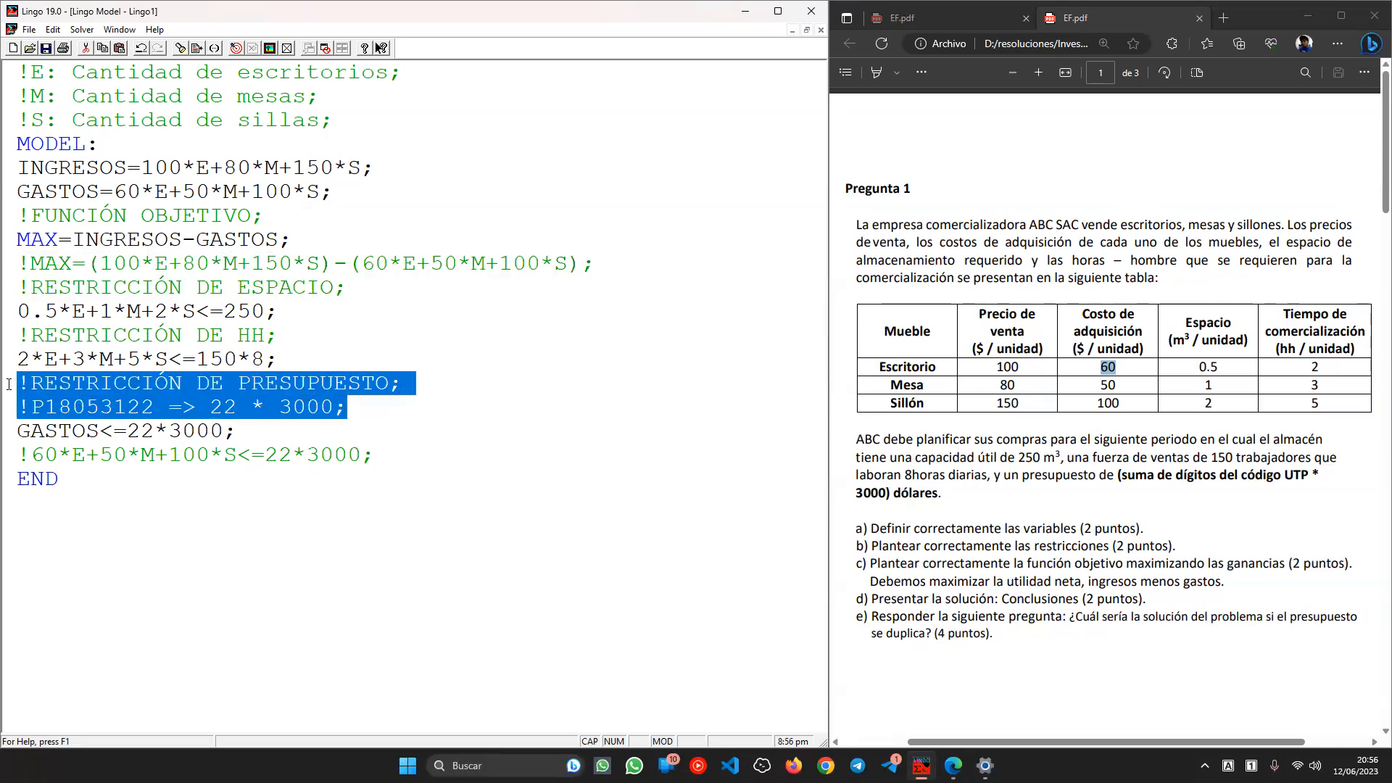
click(289, 464)
drag(375, 454, 15, 457)
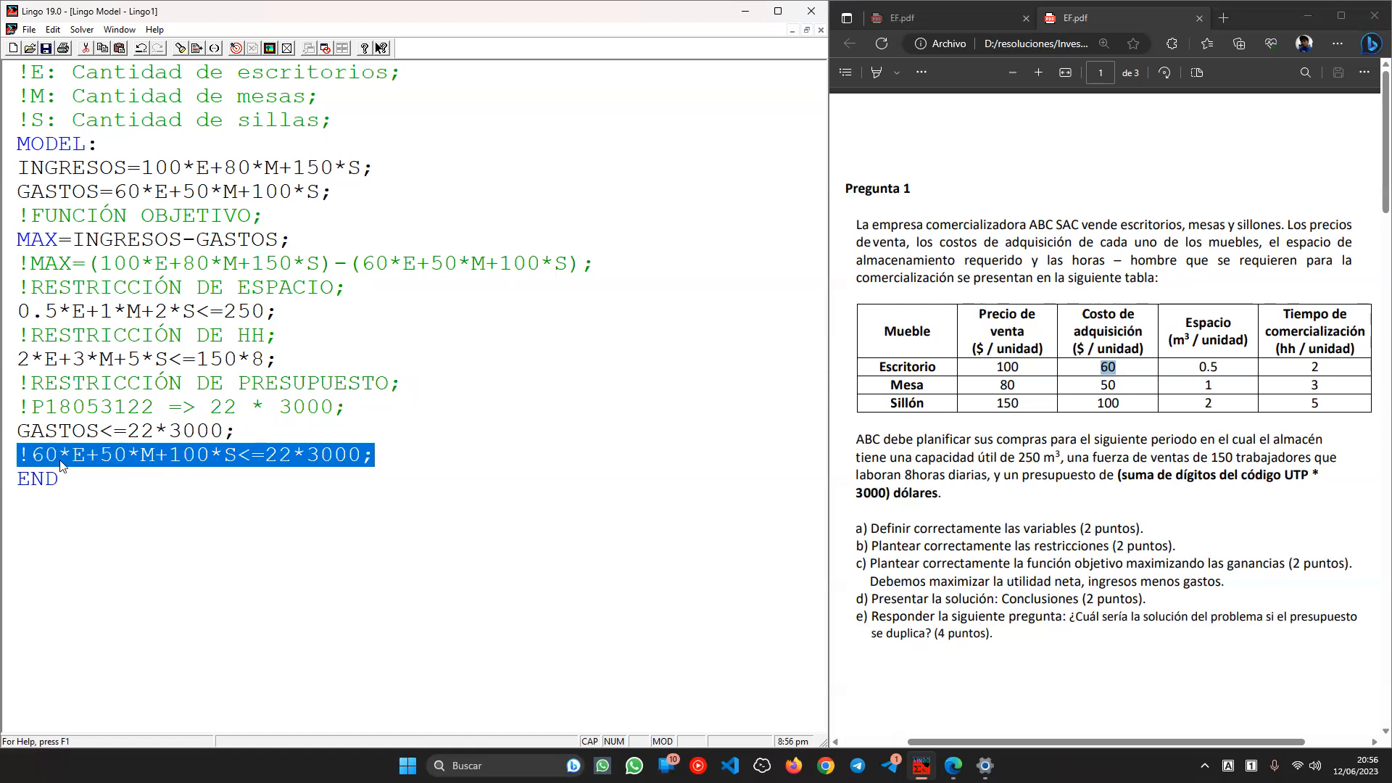
click(332, 431)
drag(332, 431, 17, 431)
click(314, 364)
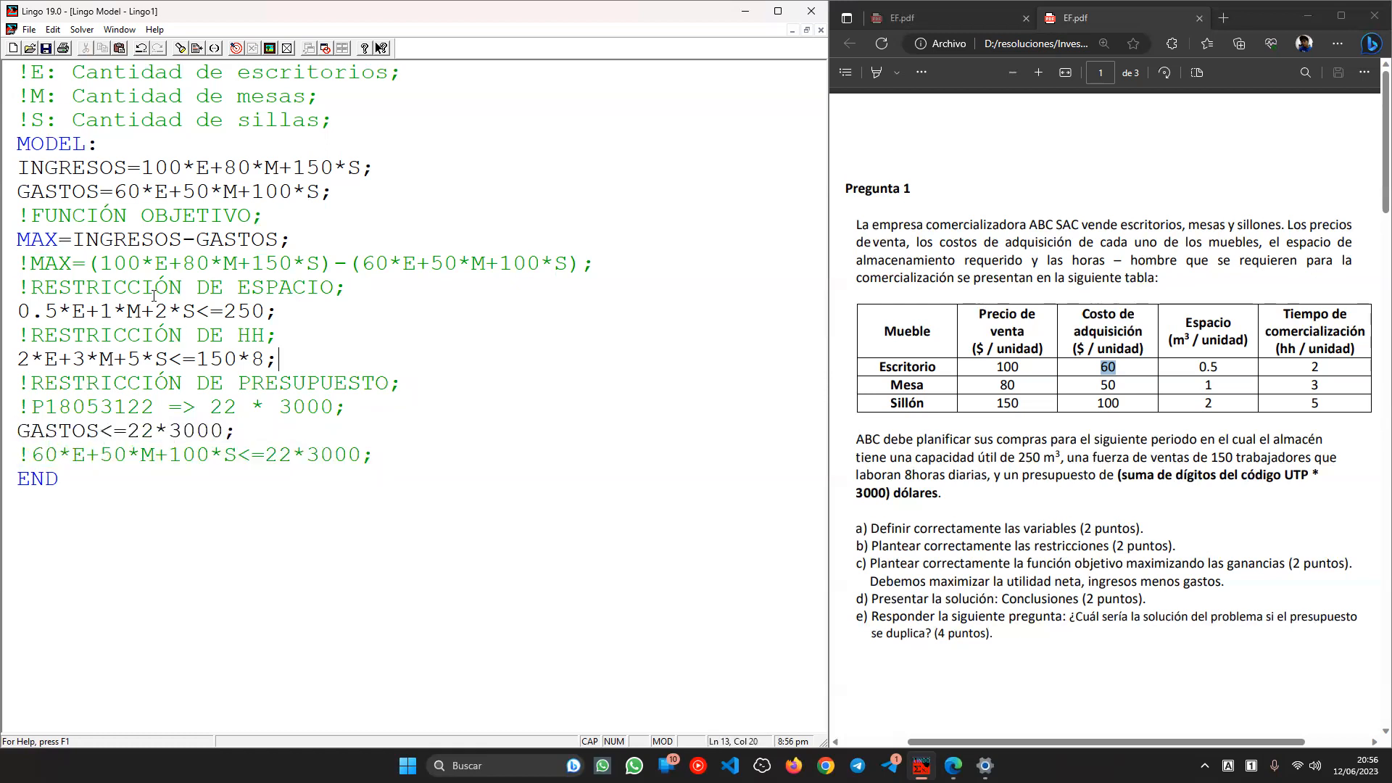
double_click(58, 174)
double_click(59, 192)
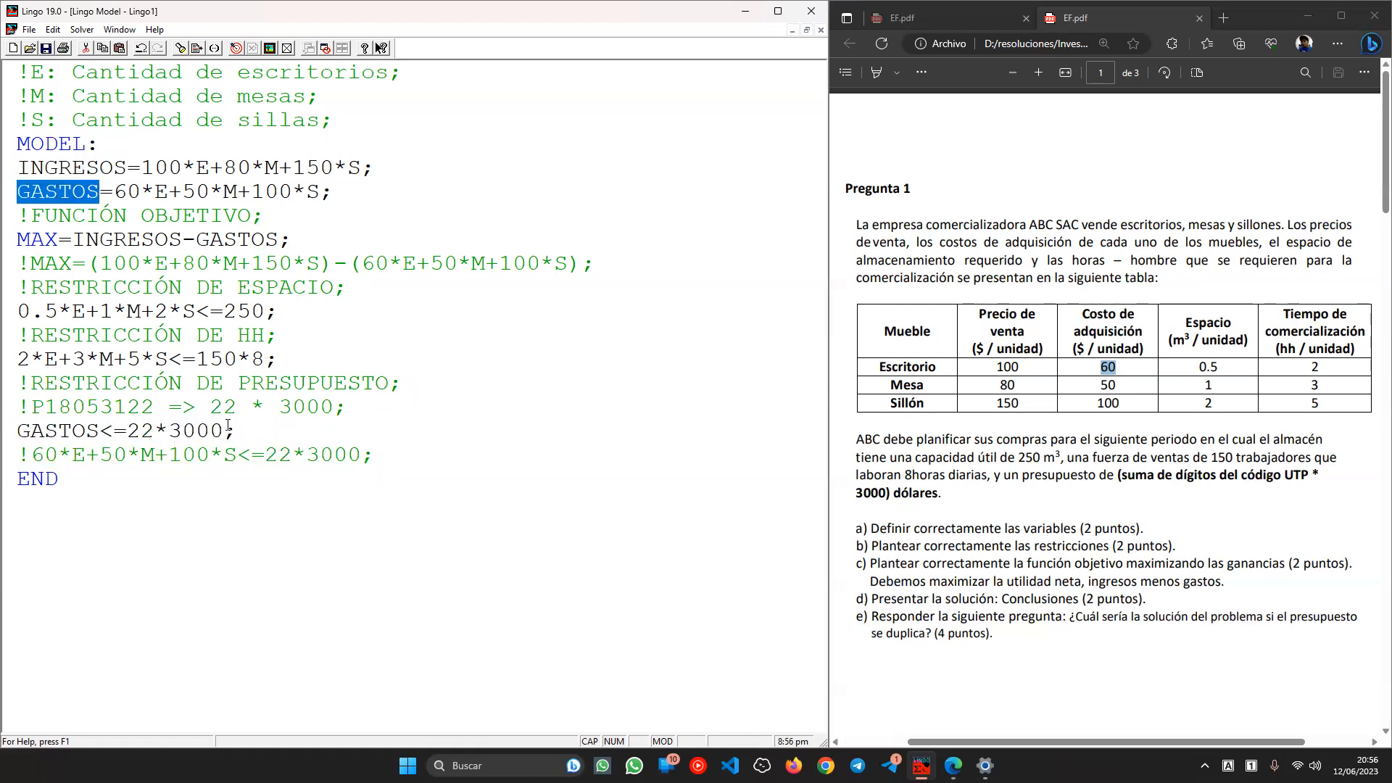
click(236, 48)
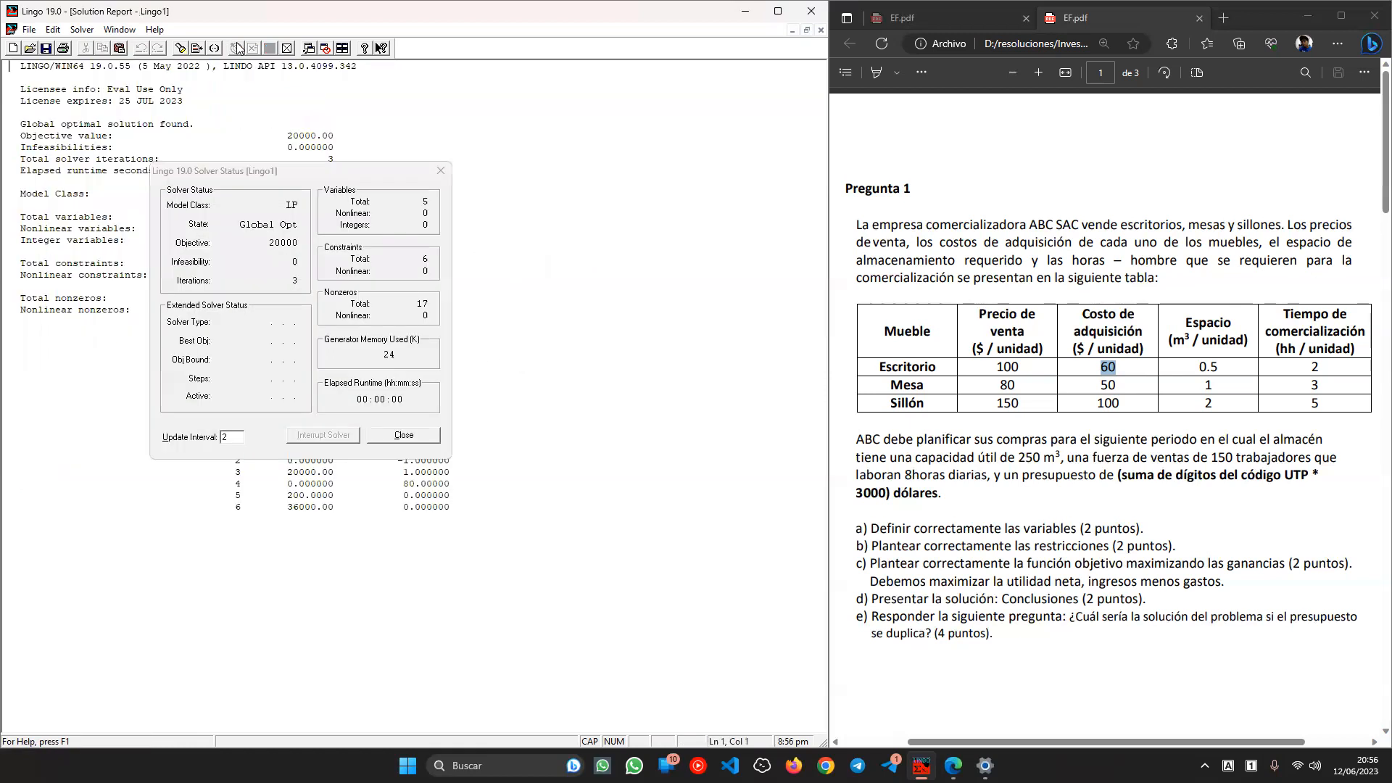
- Dismiss the solver status, check the 20000 objective in the report, and open Tile Windows
click(403, 435)
scroll(287, 223, up, 3)
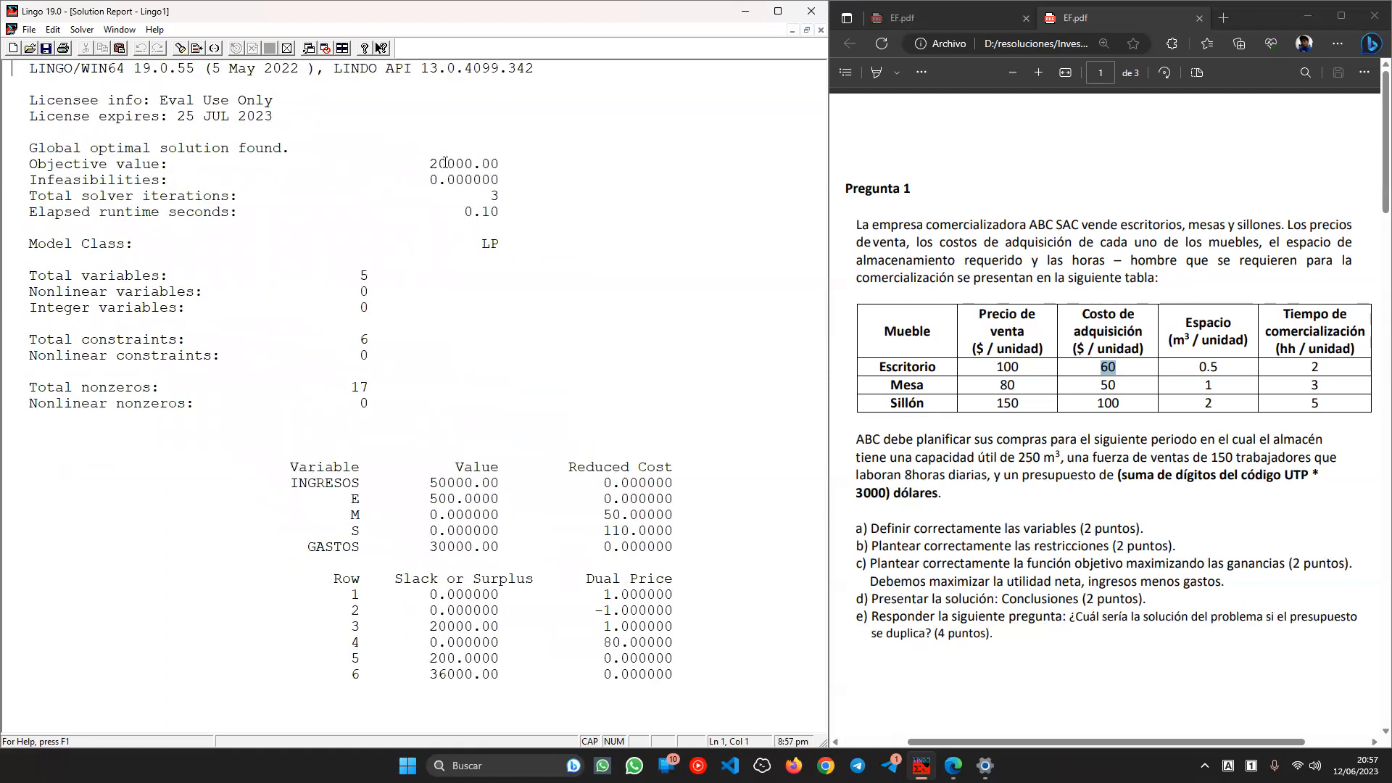
double_click(445, 162)
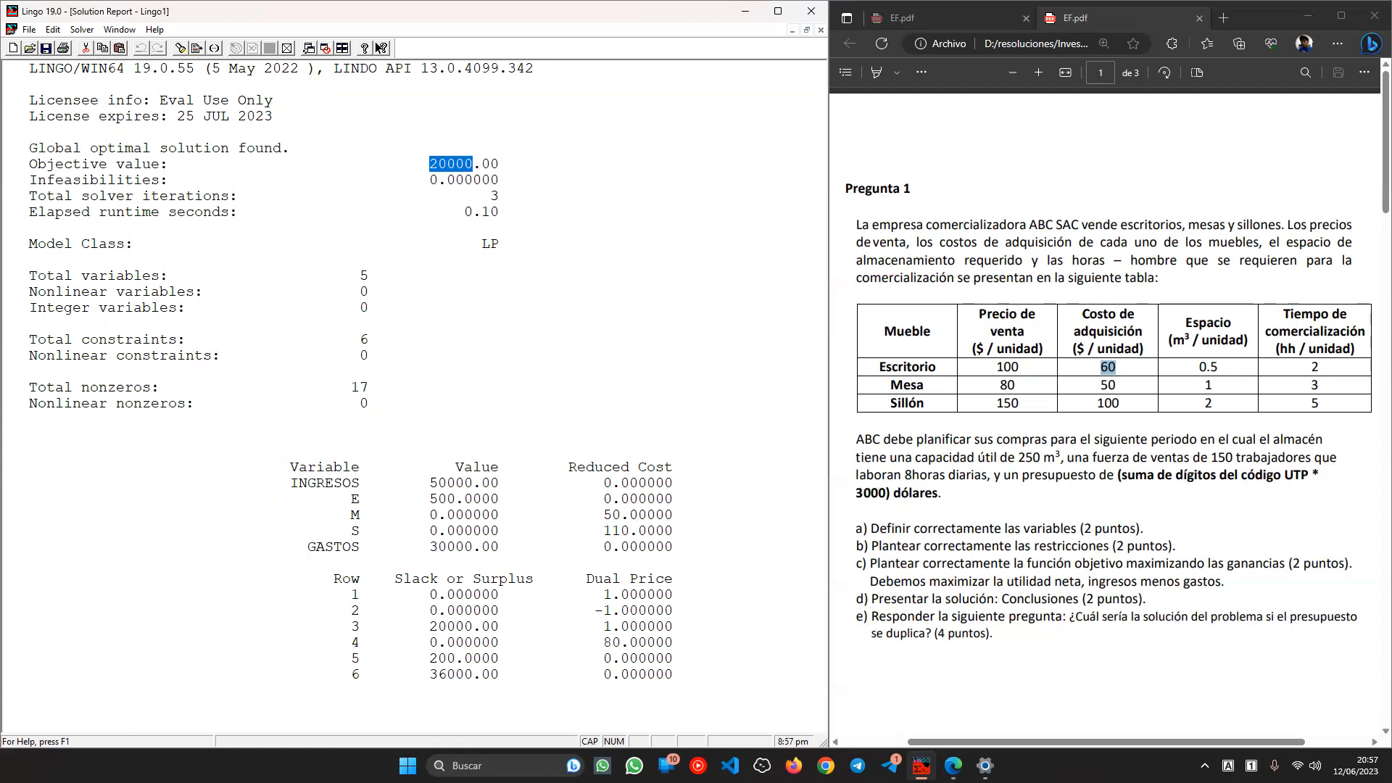
click(500, 234)
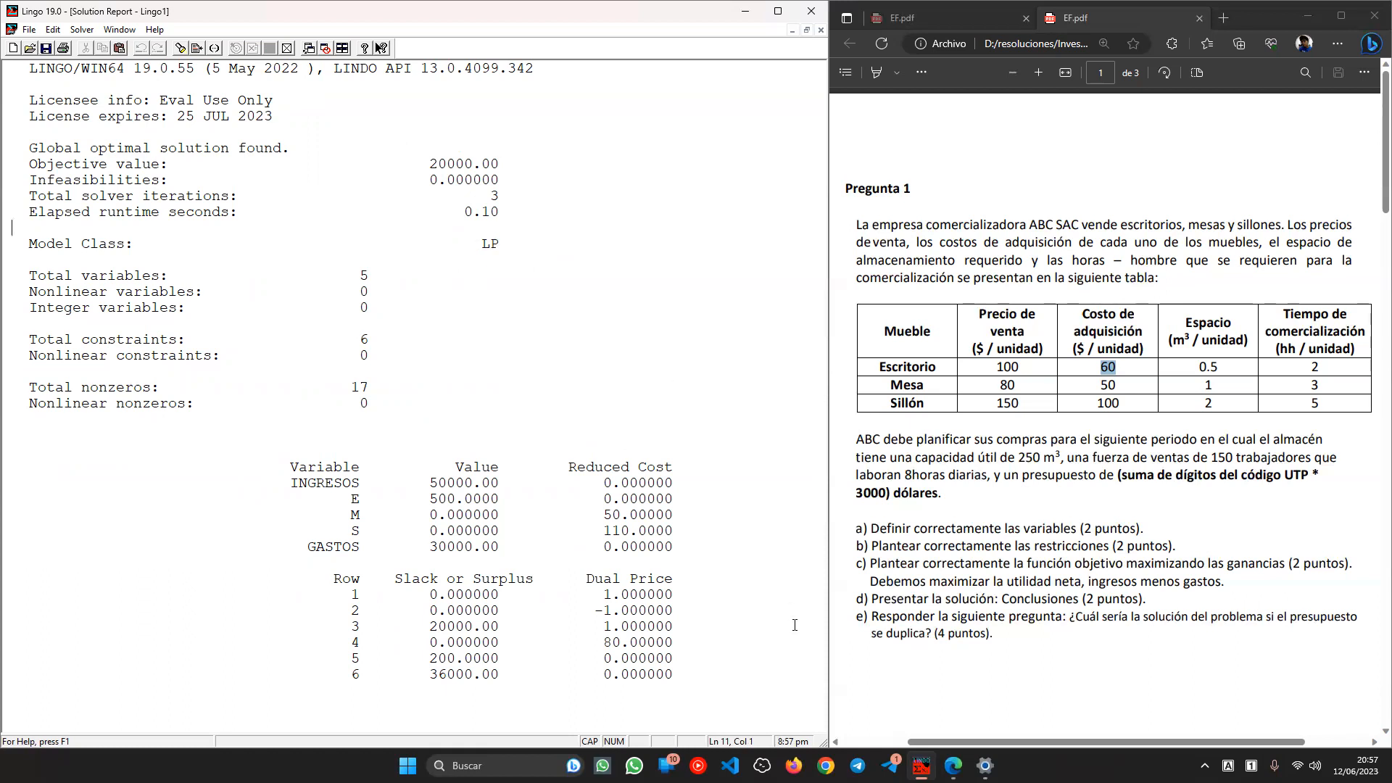
click(966, 538)
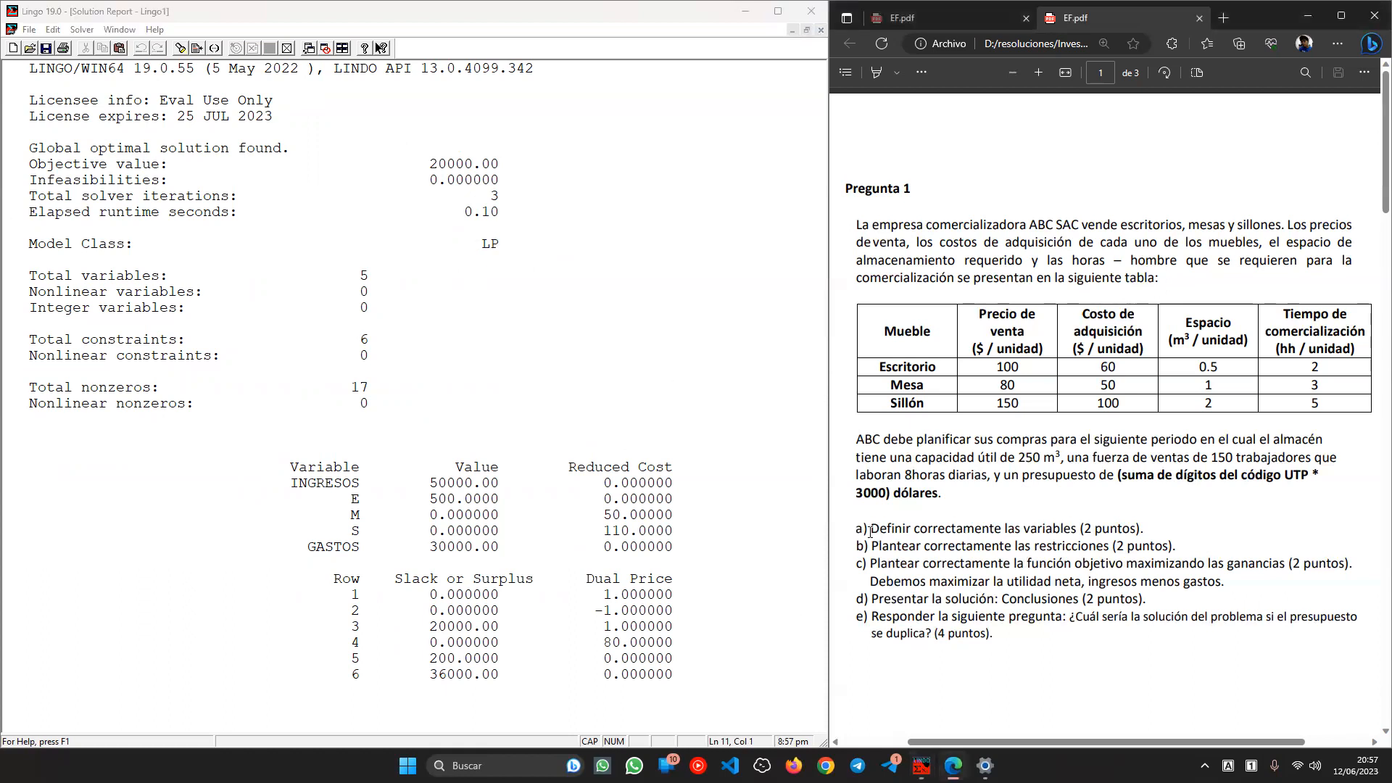
click(342, 48)
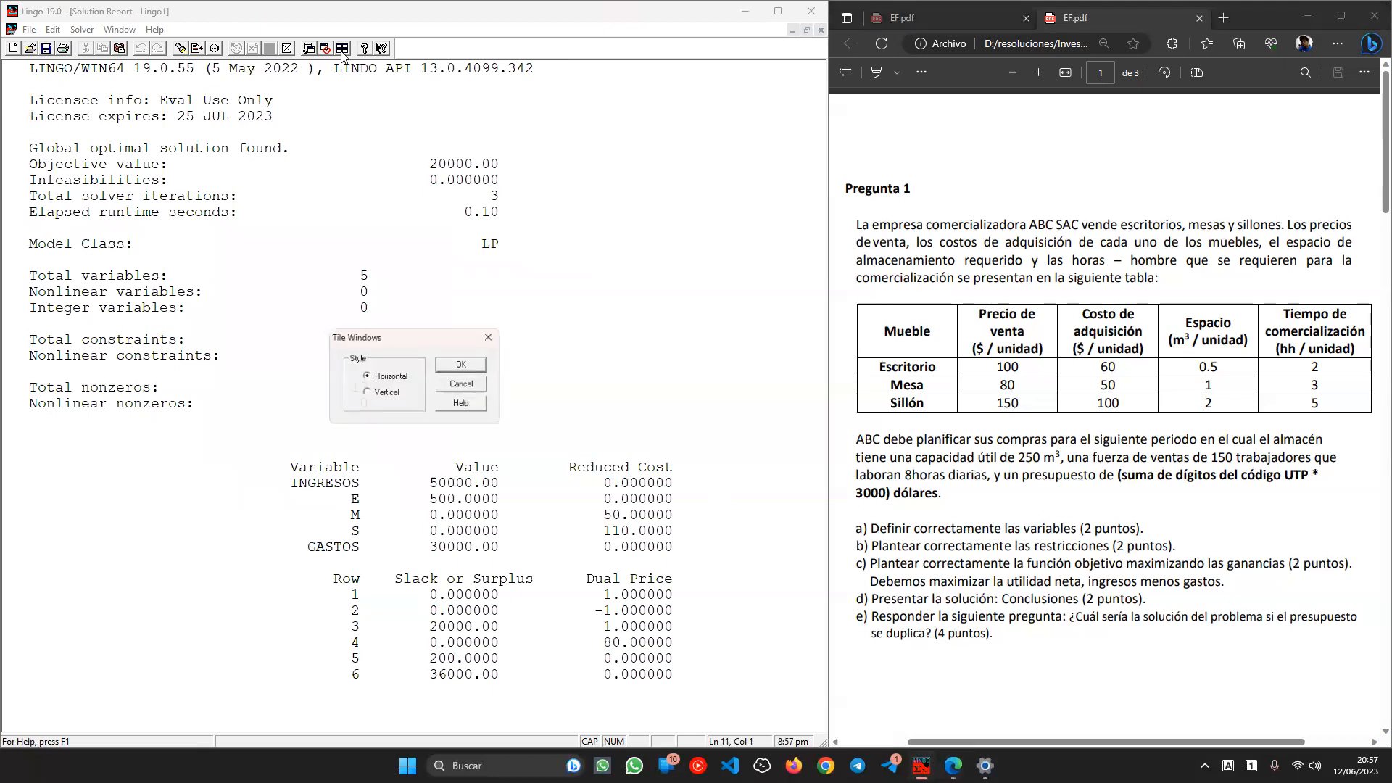
- Tile the windows vertically and match the model's variables, INGRESOS and GASTOS to item a)
click(384, 392)
click(461, 364)
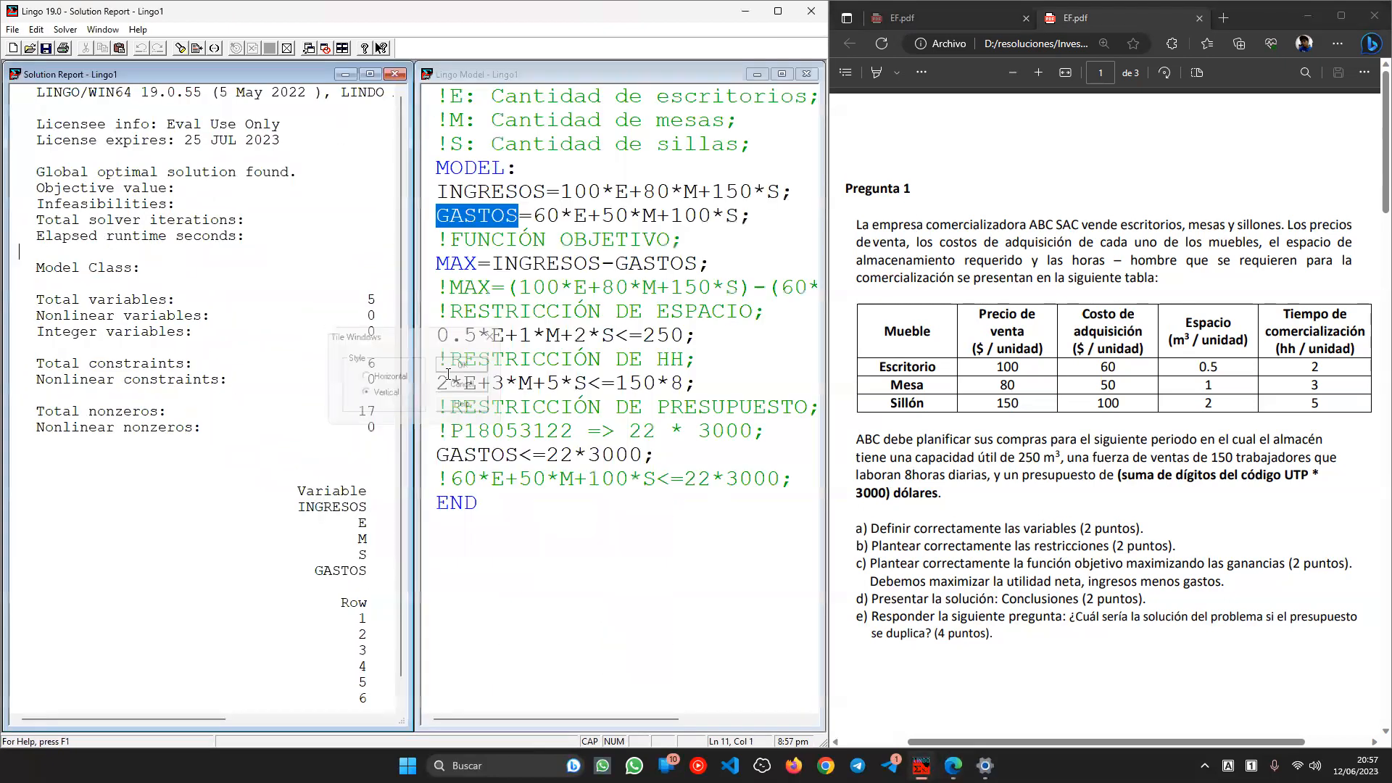
click(575, 286)
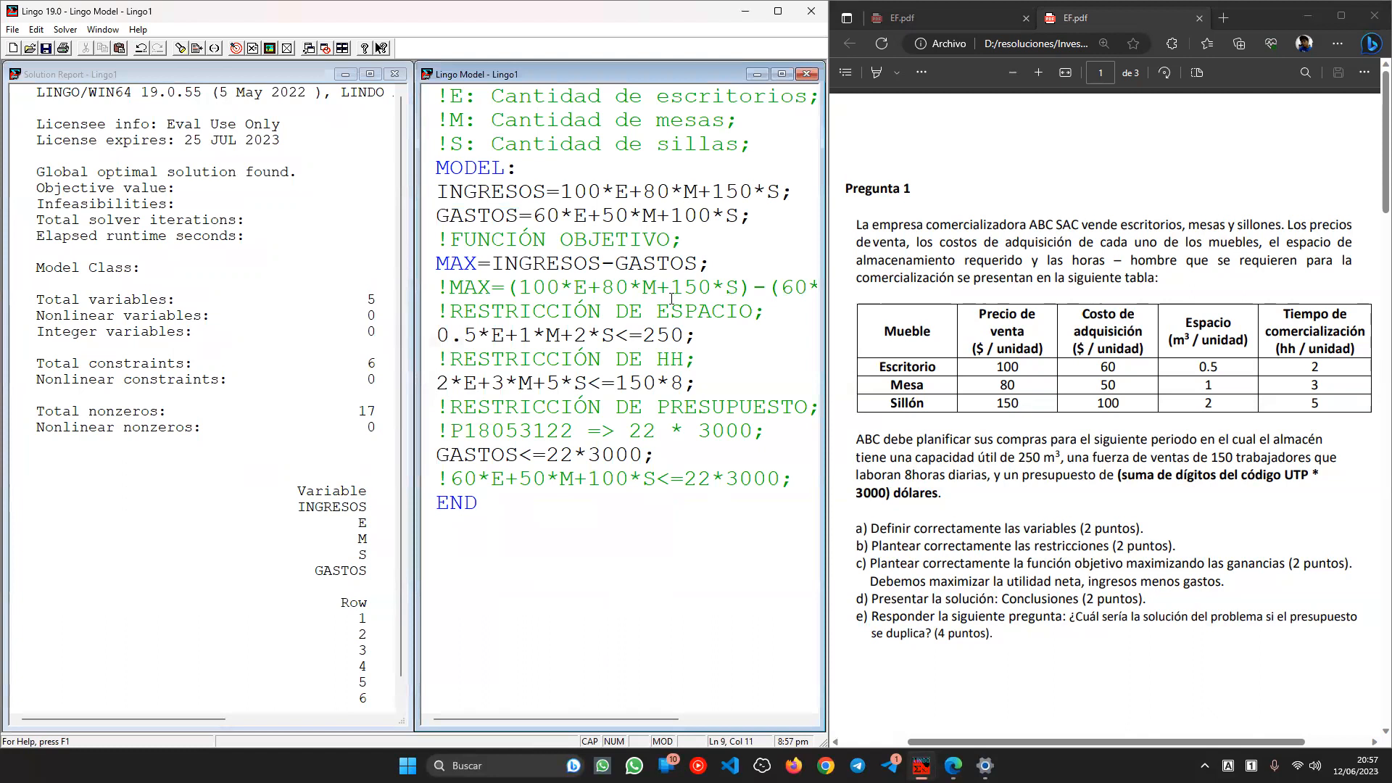
drag(864, 529, 1070, 530)
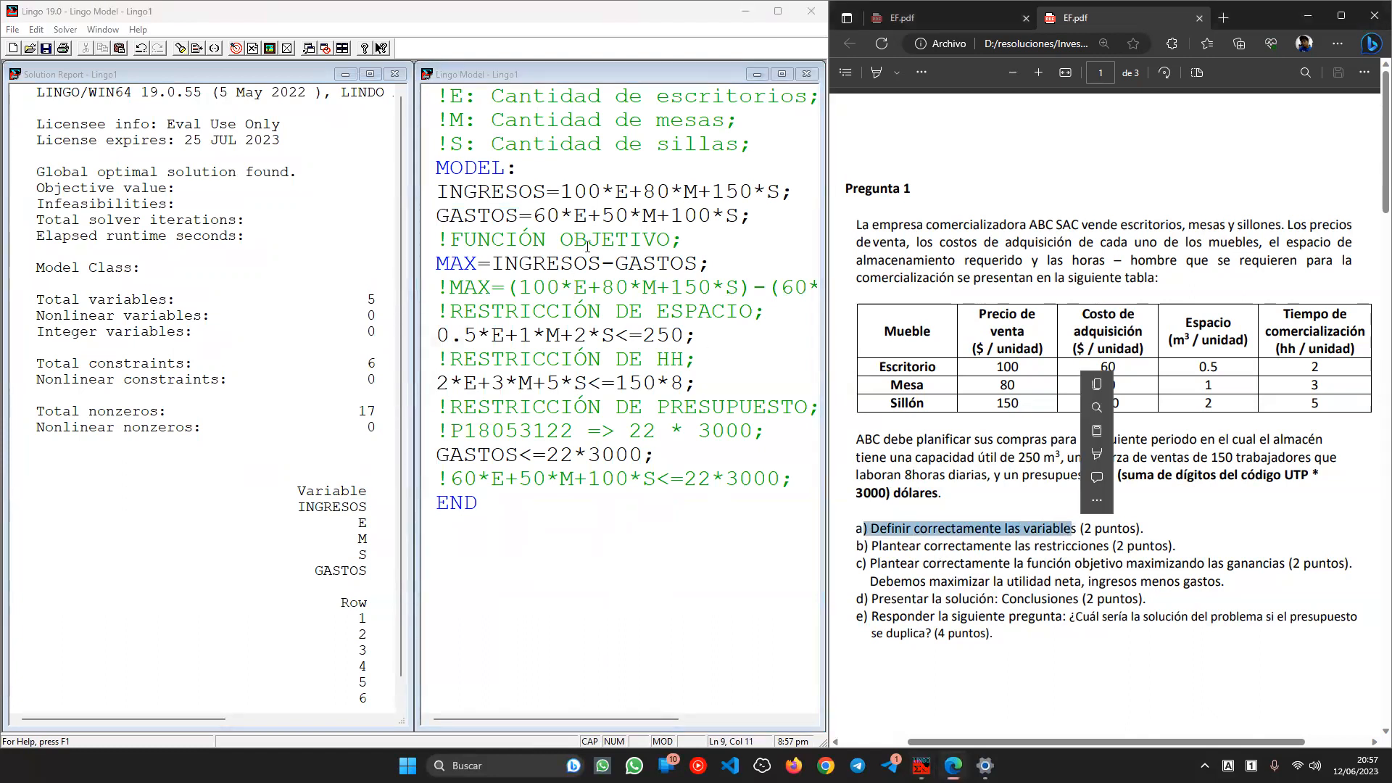
click(453, 100)
click(452, 100)
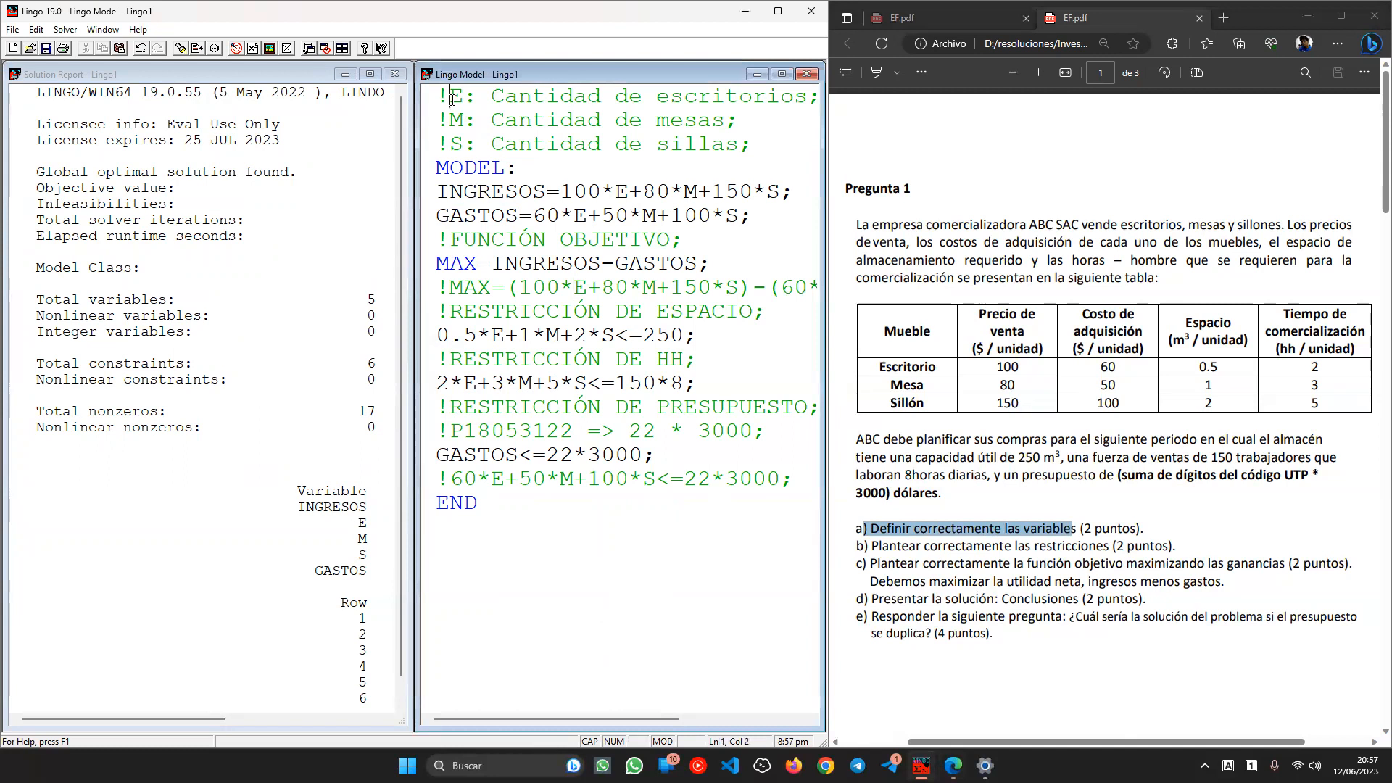
drag(452, 127, 481, 149)
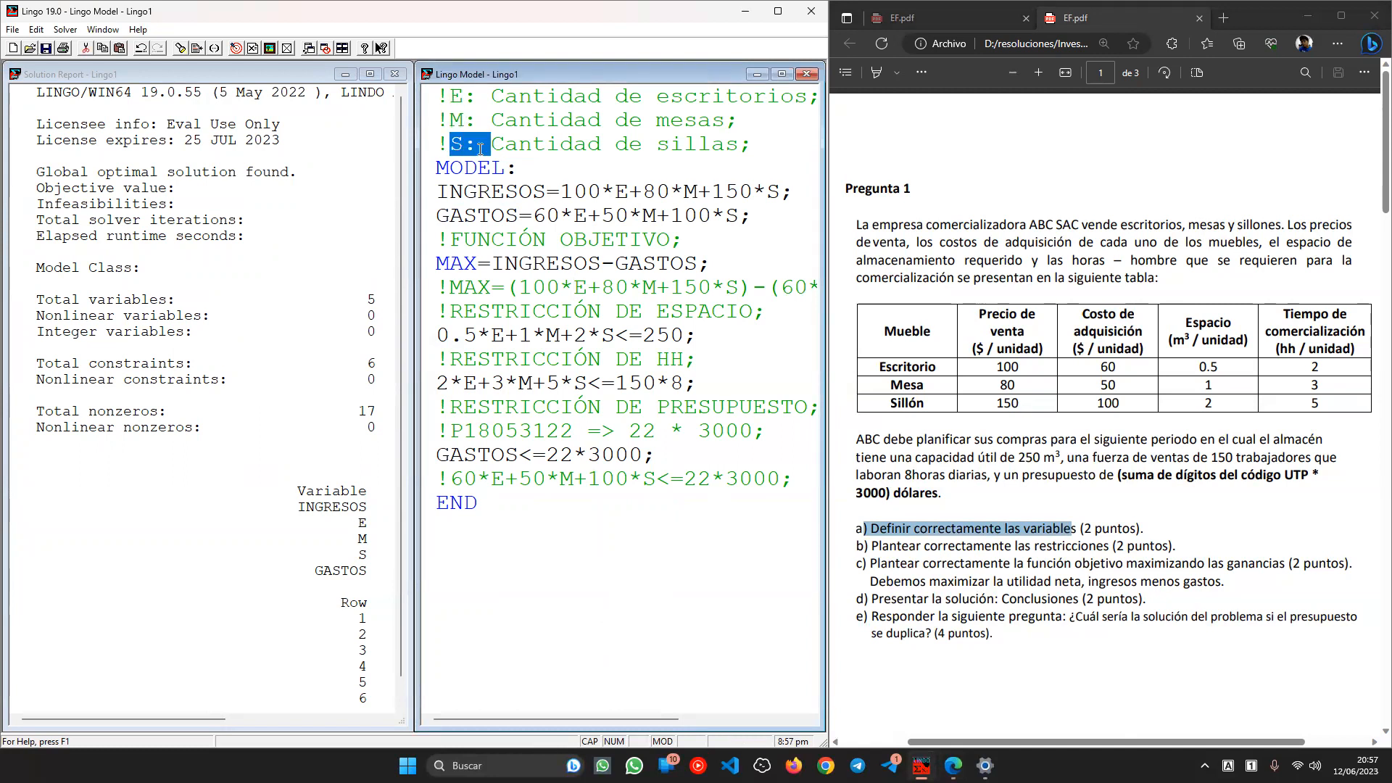
double_click(465, 218)
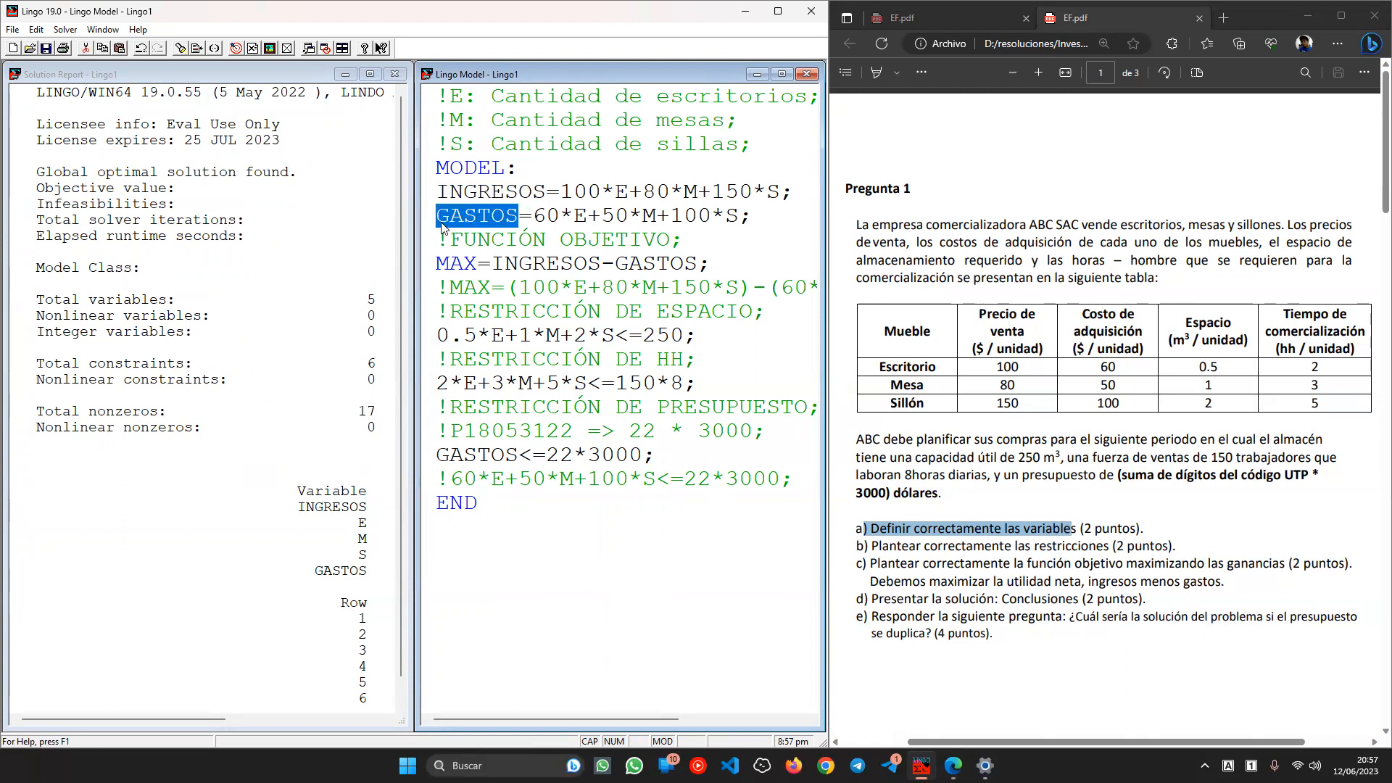
double_click(480, 193)
- Compare the model's constraint lines with the constraints requirement in item b)
drag(880, 546, 1103, 548)
click(532, 410)
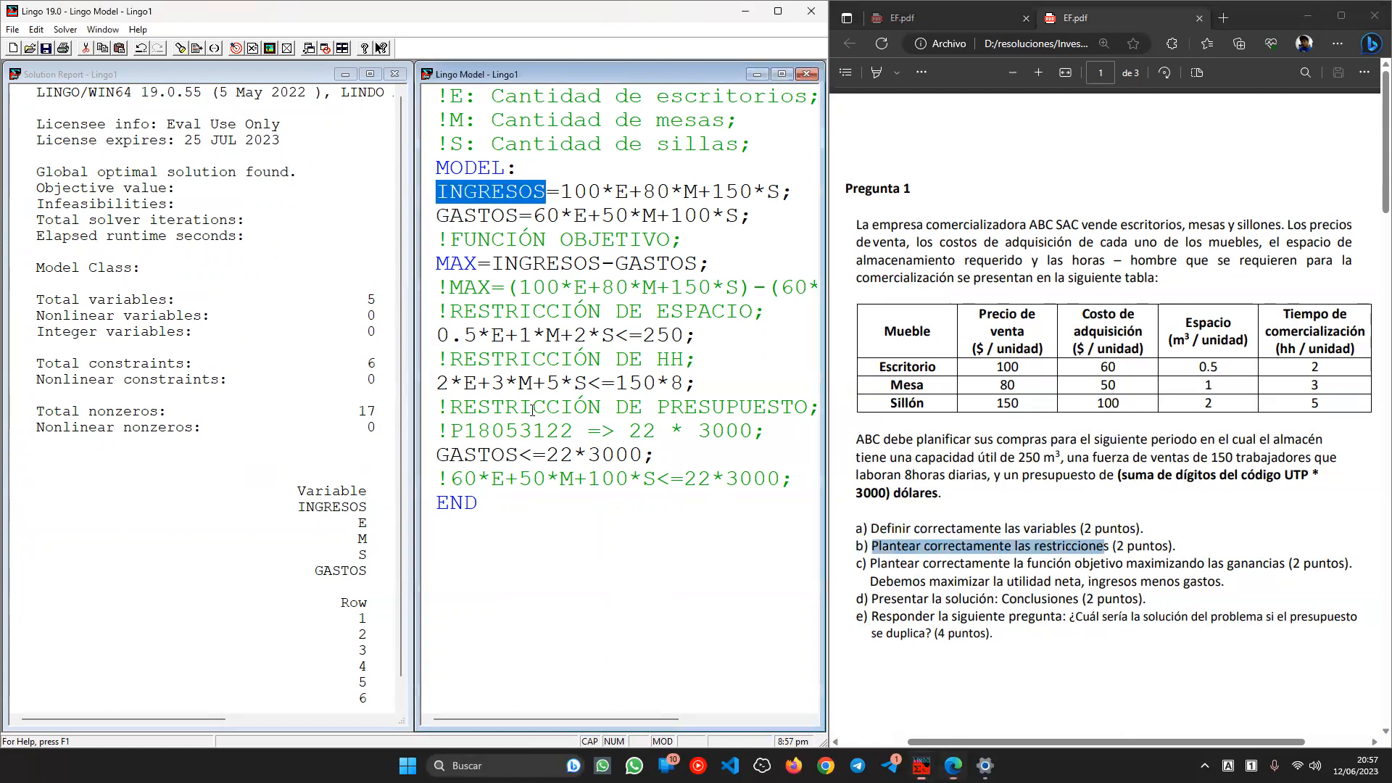
drag(800, 487, 417, 312)
click(930, 584)
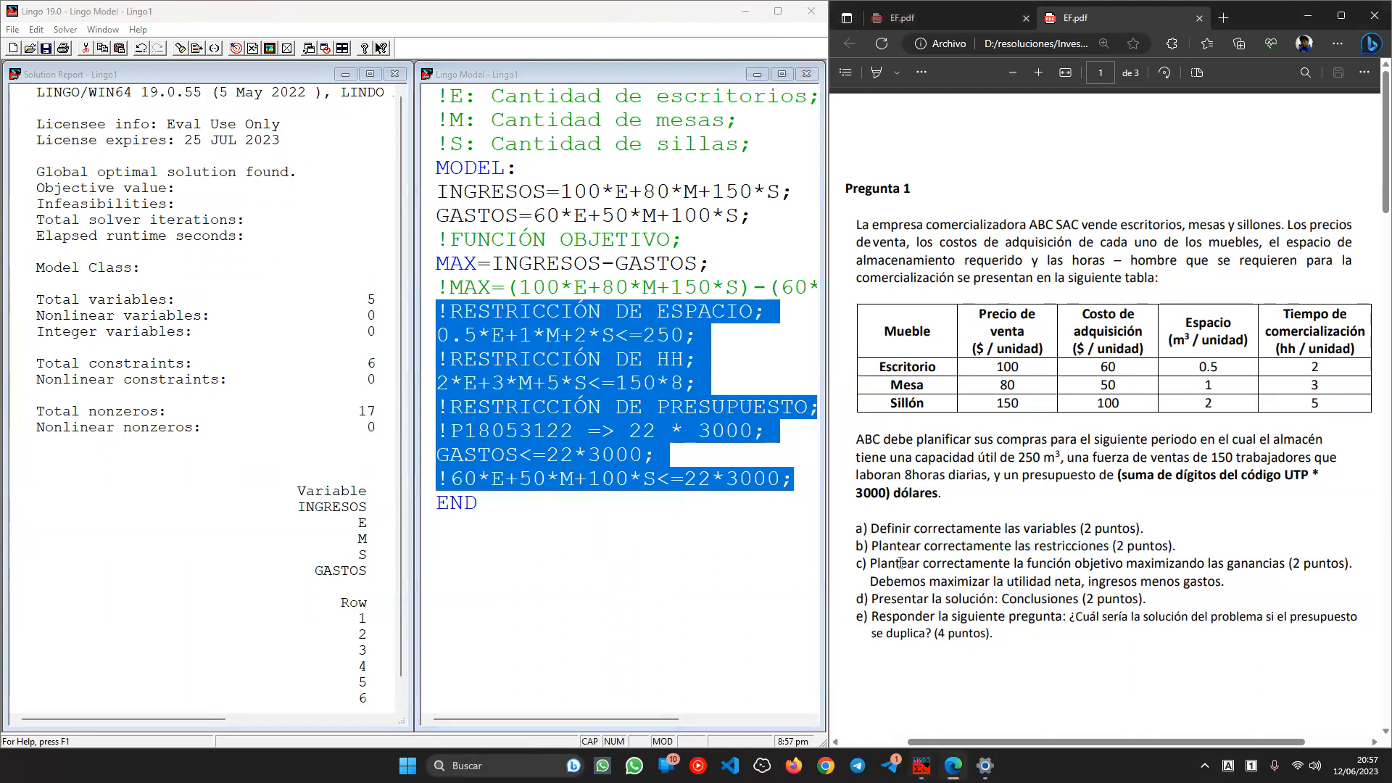
click(683, 430)
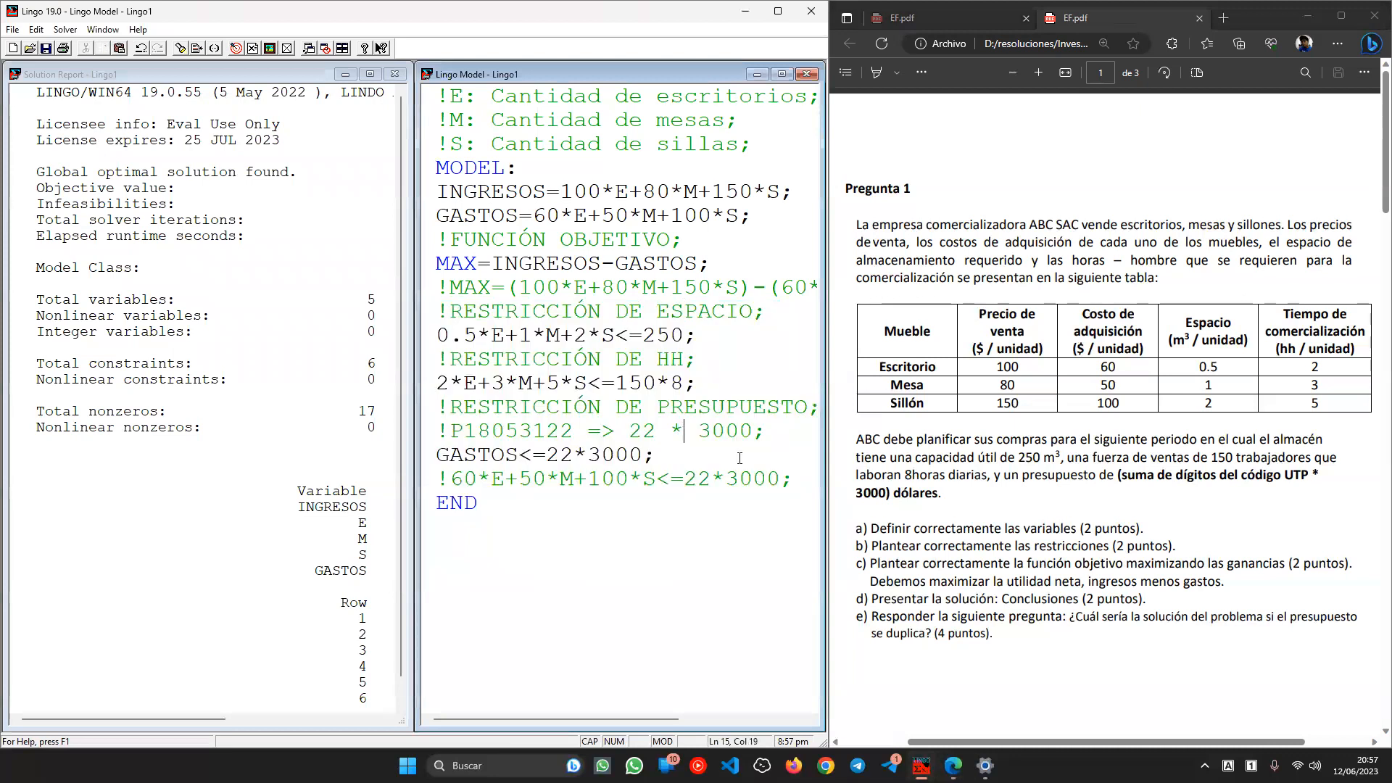
- Check the objective (ingresos menos gastos) against item c) and note the conclusions requirement in d)
drag(1095, 564, 1262, 565)
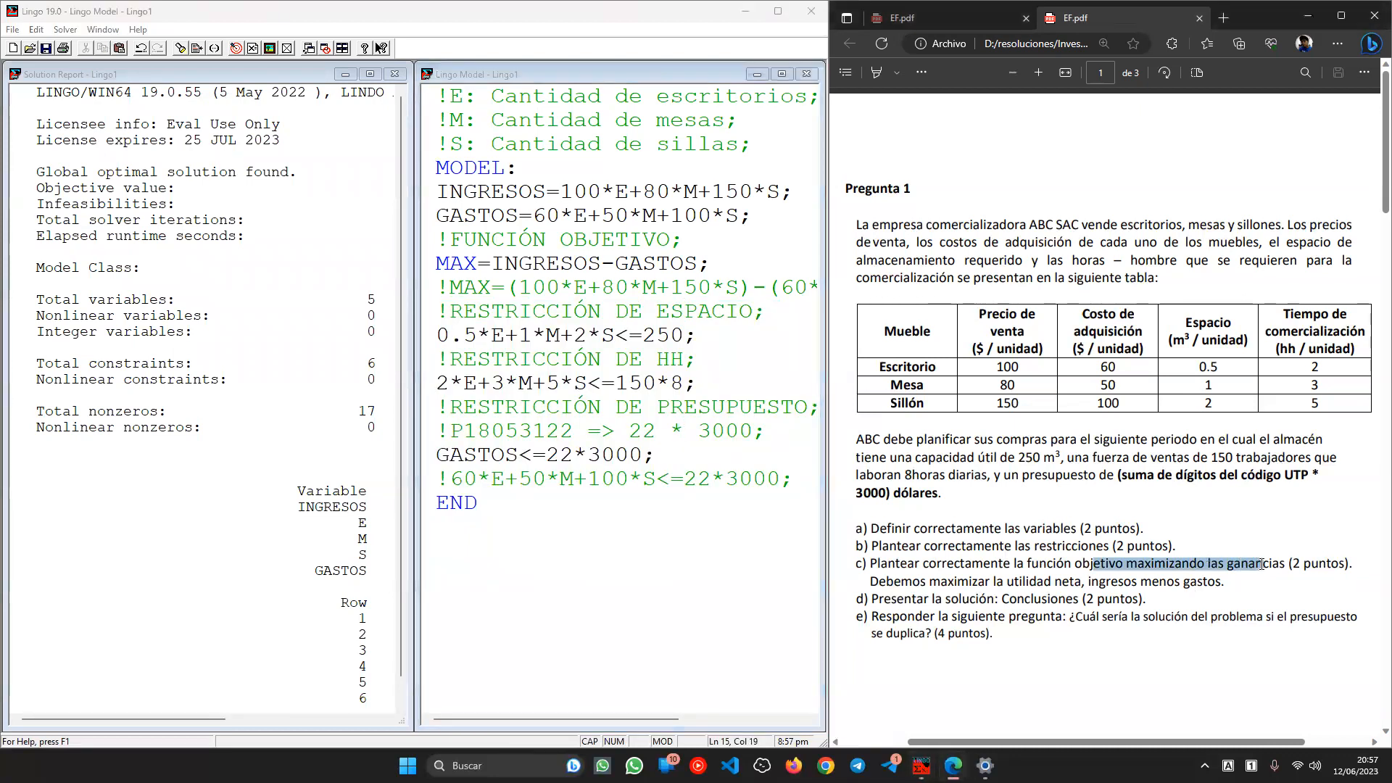
drag(1089, 581, 1232, 578)
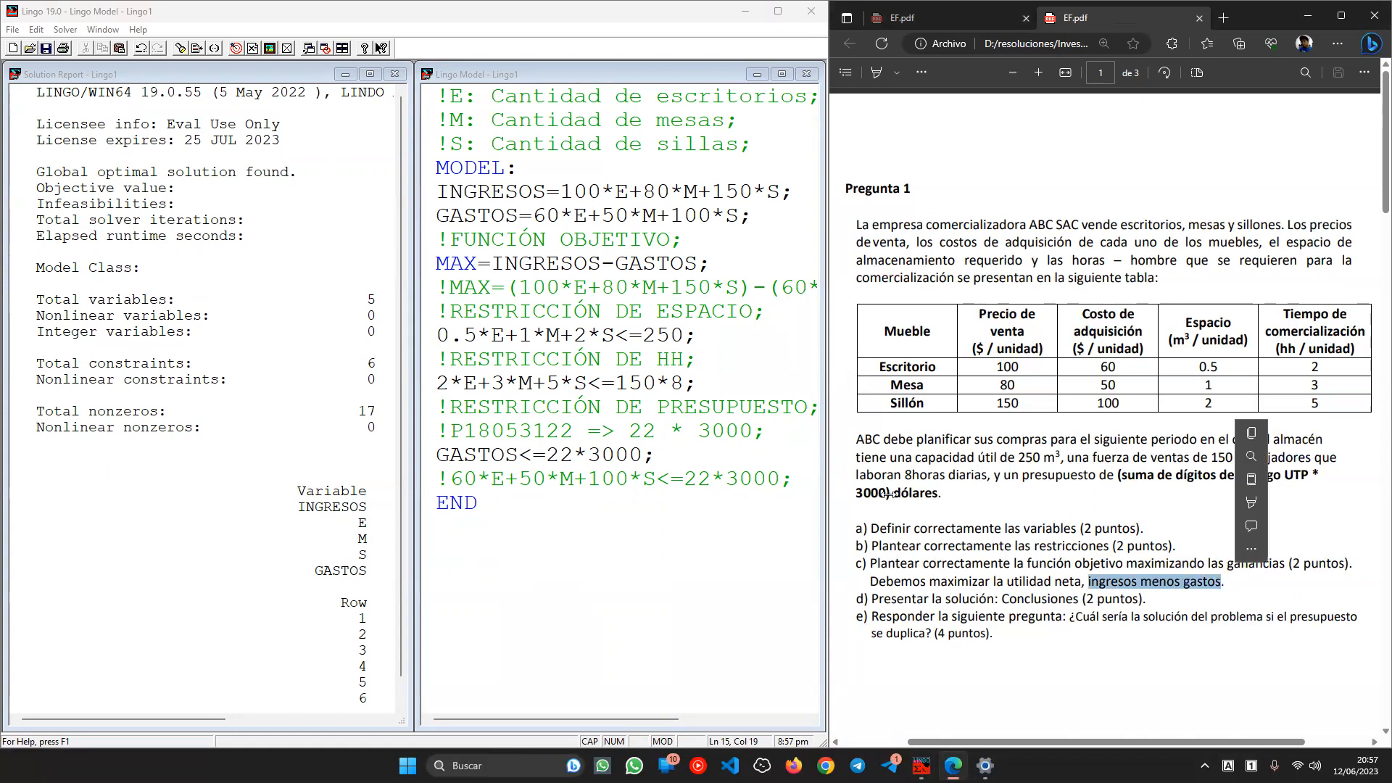
click(477, 215)
double_click(477, 215)
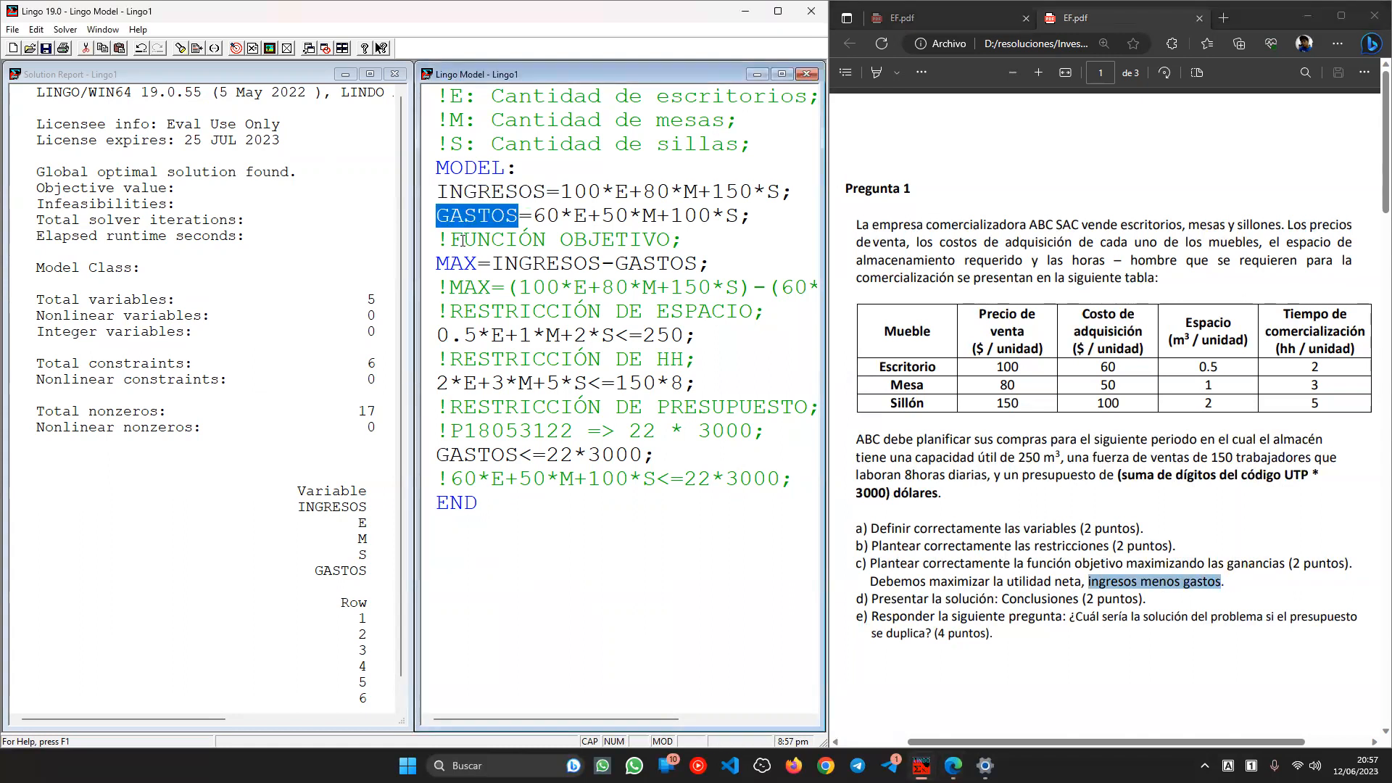
click(1028, 602)
drag(871, 599, 995, 601)
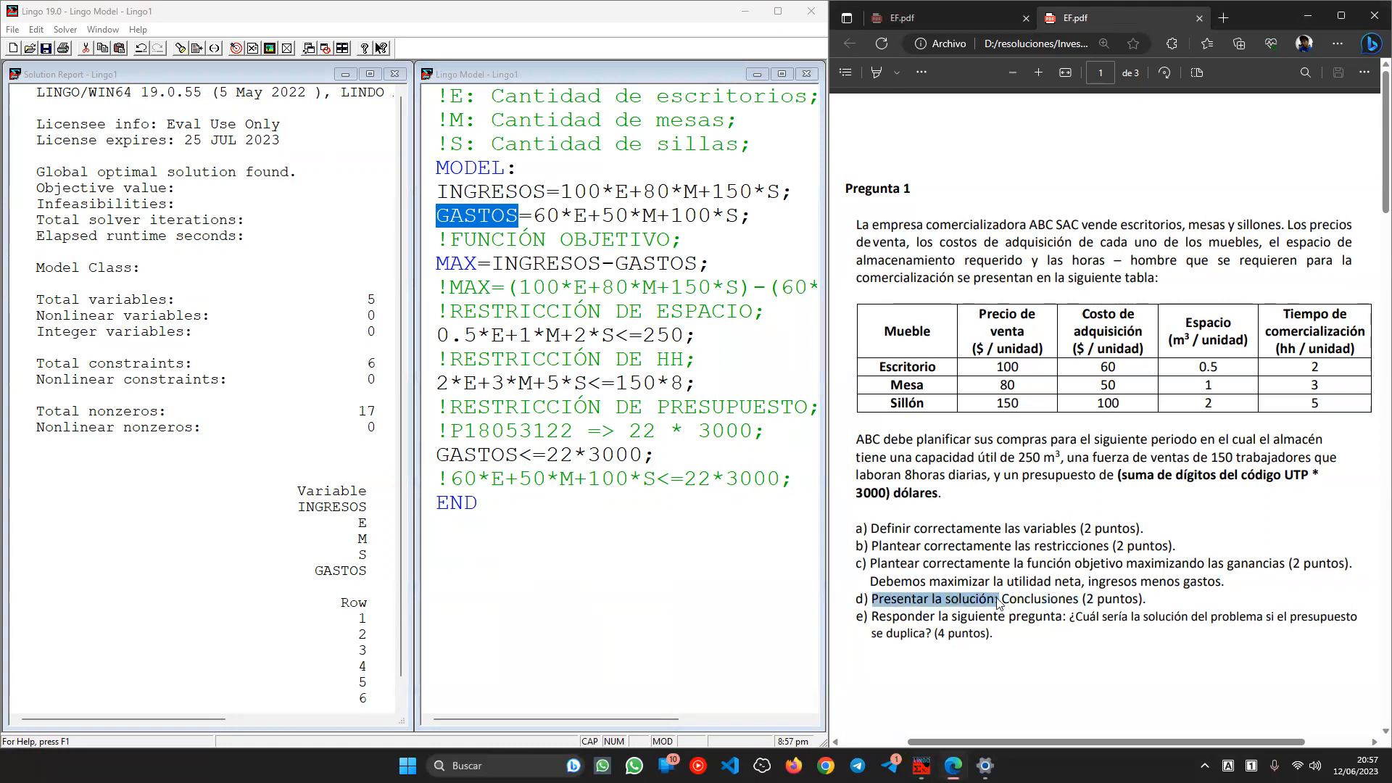
click(1050, 596)
click(335, 253)
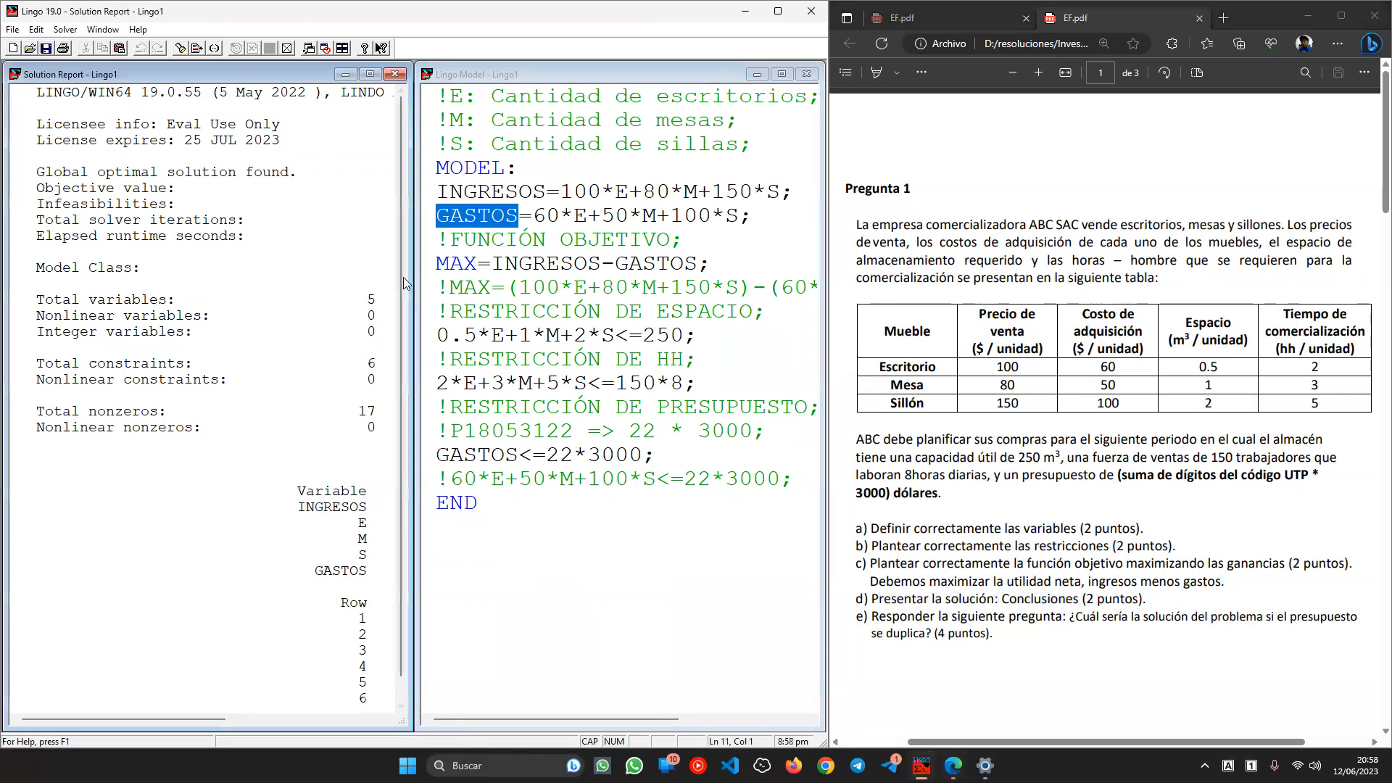
- Maximise the solution report and open a narrow Notepad window beside it
click(370, 75)
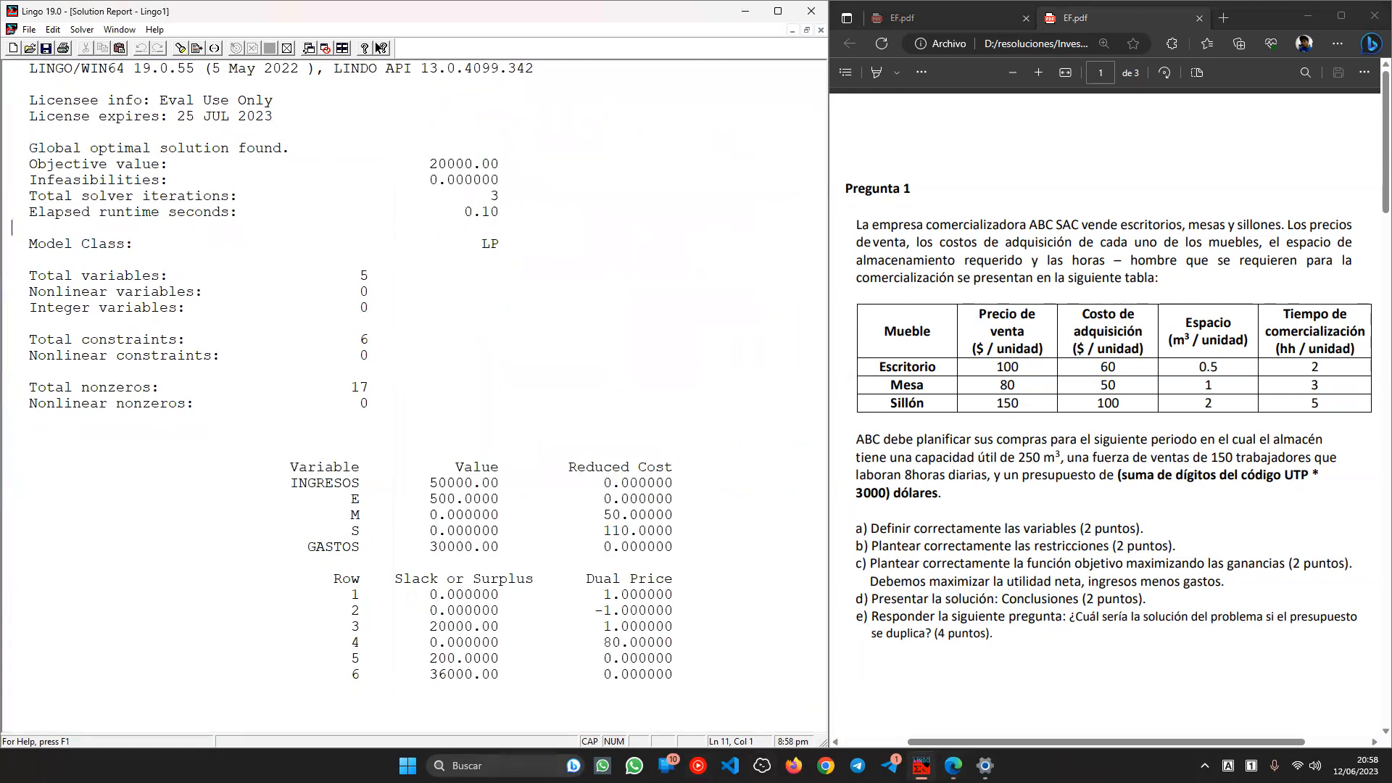
key(super)
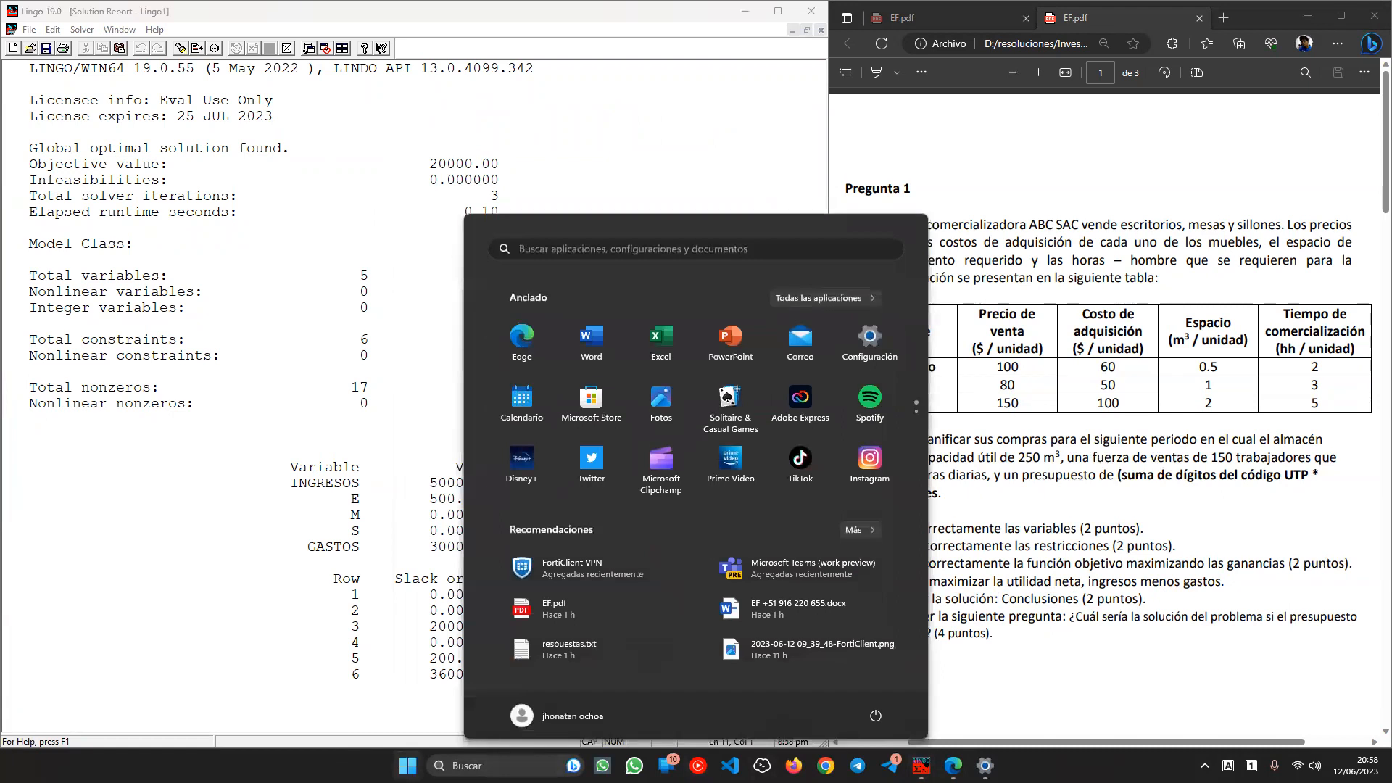
text(b)
key(Return)
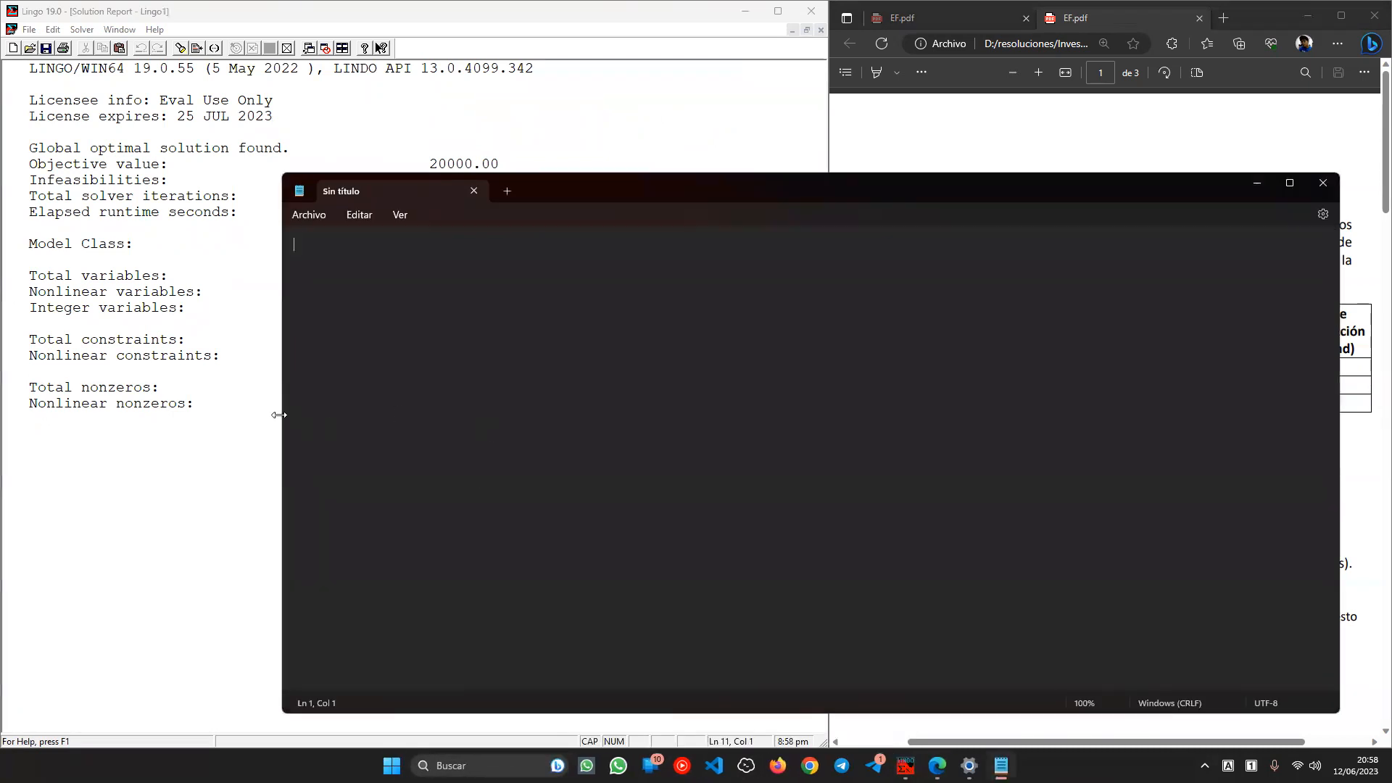
drag(279, 415, 709, 415)
scroll(864, 338, up, 4)
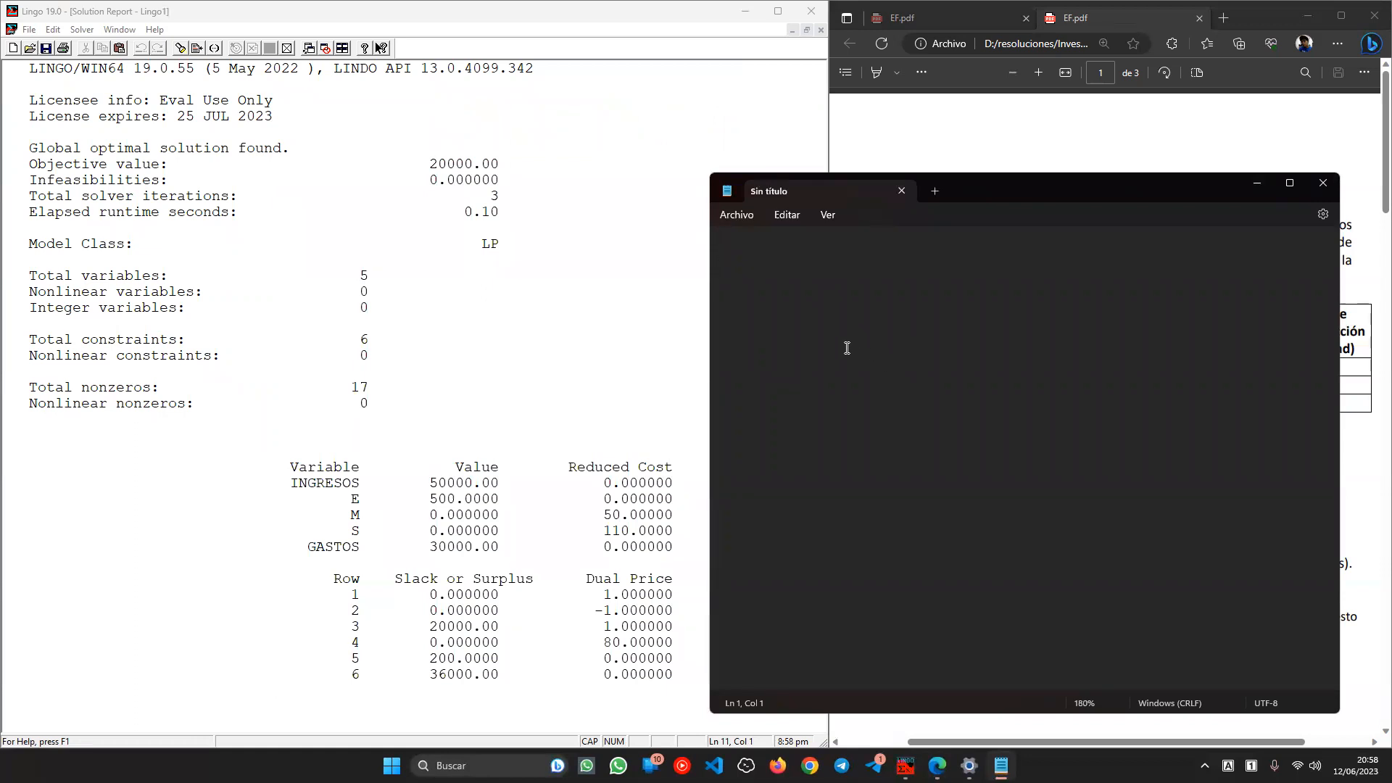
- Type the heading CONCLUSIONES: in Notepad
key(Caps_Lock)
text(con)
key(BackSpace)
key(BackSpace)
key(BackSpace)
text(c)
key(BackSpace)
key(Caps_Lock)
text(CONCLUSIONE)
key(BackSpace)
text(NES:)
key(Return)
- Write the first bullet: the maximum profit that can be obtained is 20000
text(- )
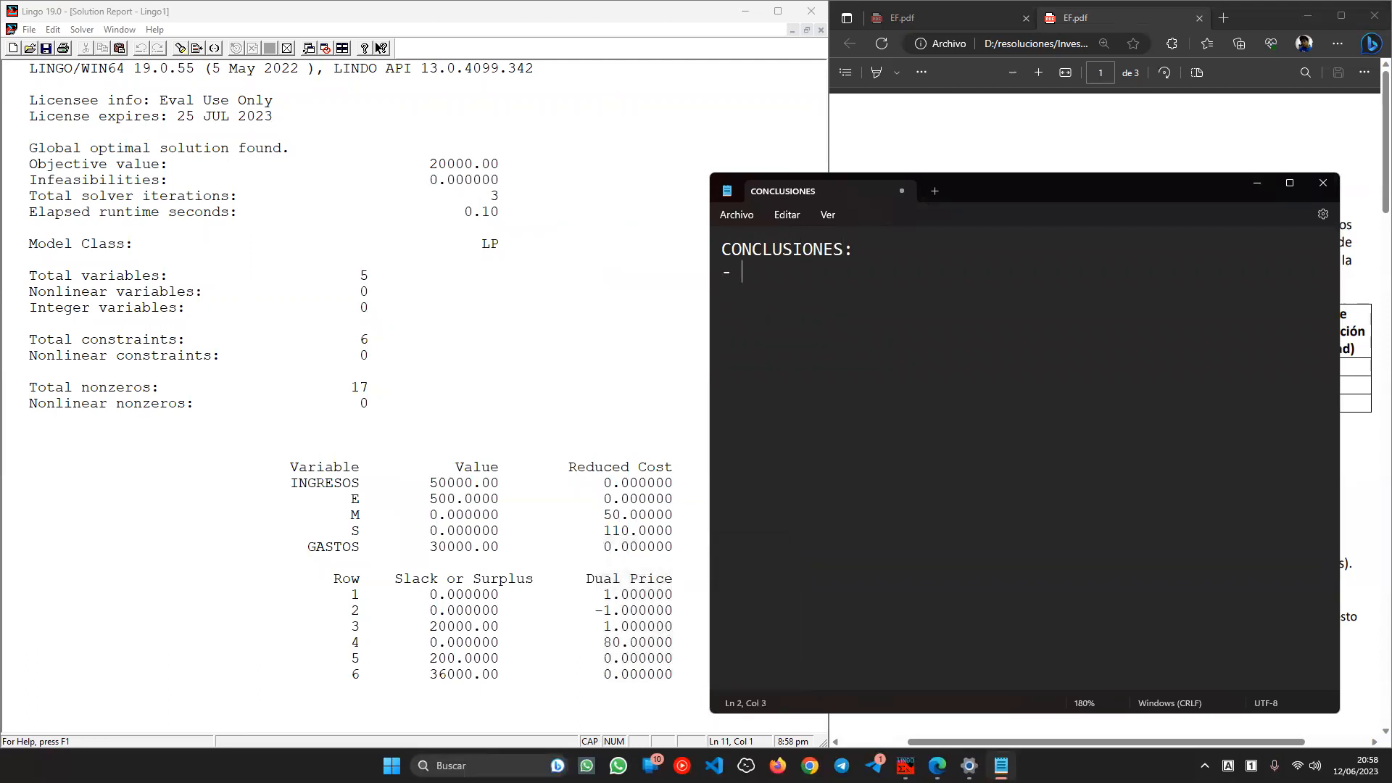
text(lA GANA)
key(BackSpace)
key(BackSpace)
key(BackSpace)
key(BackSpace)
key(BackSpace)
key(BackSpace)
key(Caps_Lock)
text(a ganacia máxima uq)
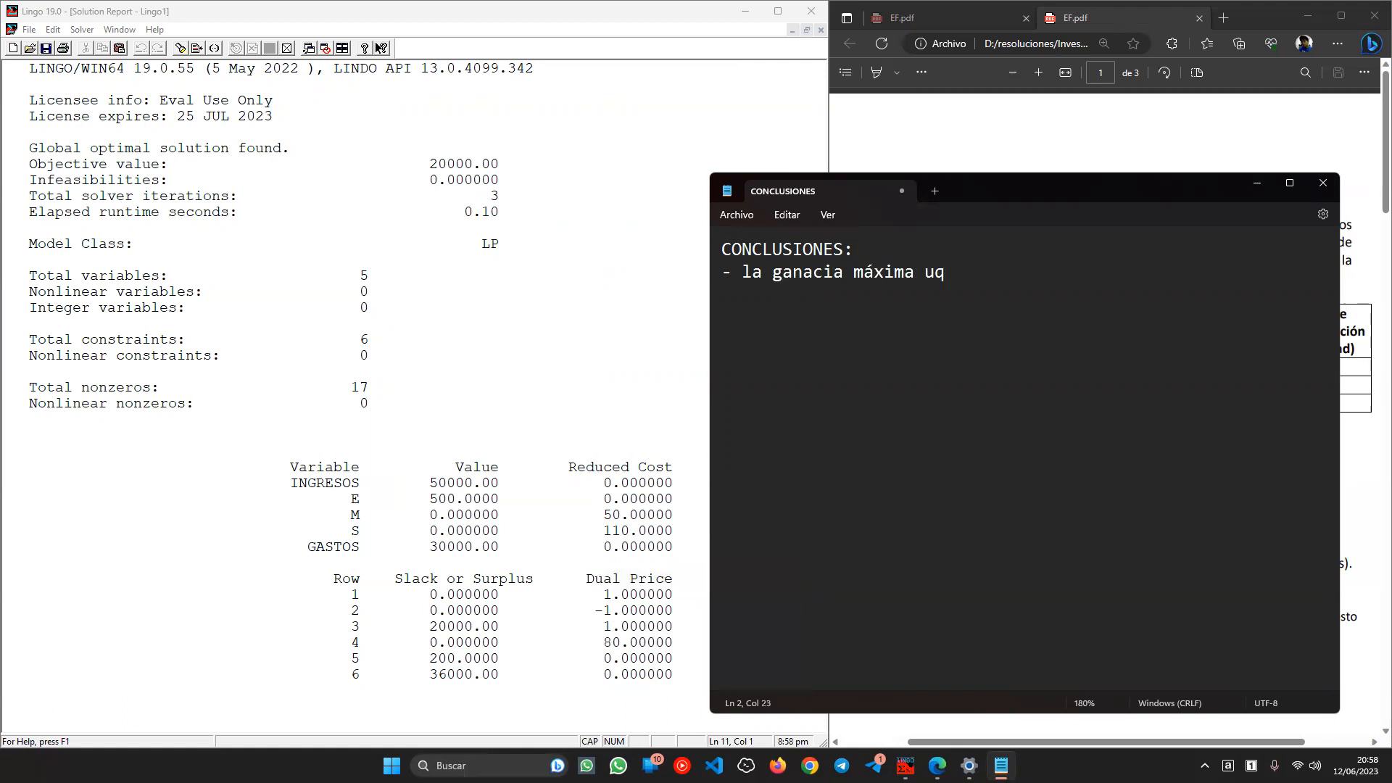
text(e se puede obyte)
key(BackSpace)
key(BackSpace)
key(BackSpace)
text(tener esd)
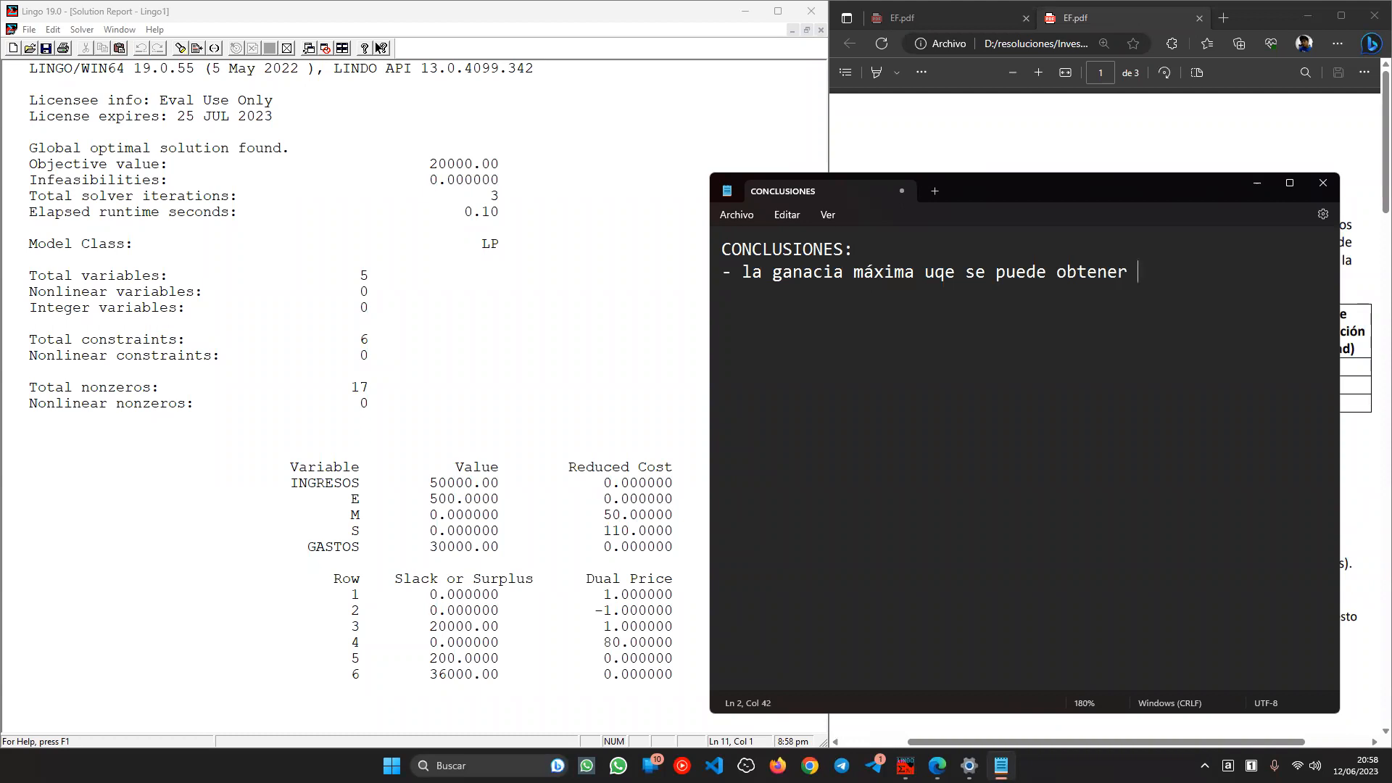
key(BackSpace)
key(BackSpace)
text(de 20000)
drag(429, 164, 472, 163)
click(1084, 355)
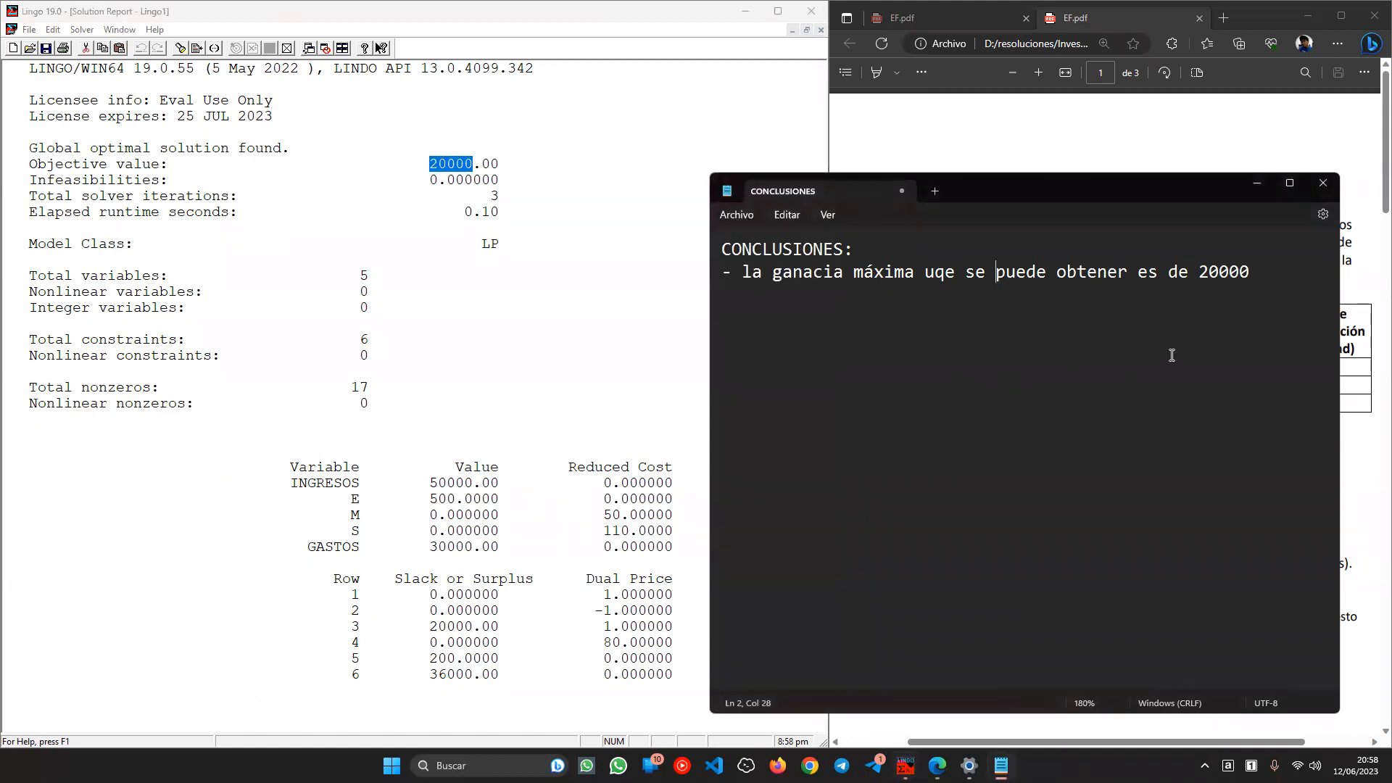
- After checking the E, M and S rows, add the bullet 'Solo se debe fabricar 500 escritorios'
key(Return)
text(-)
click(377, 505)
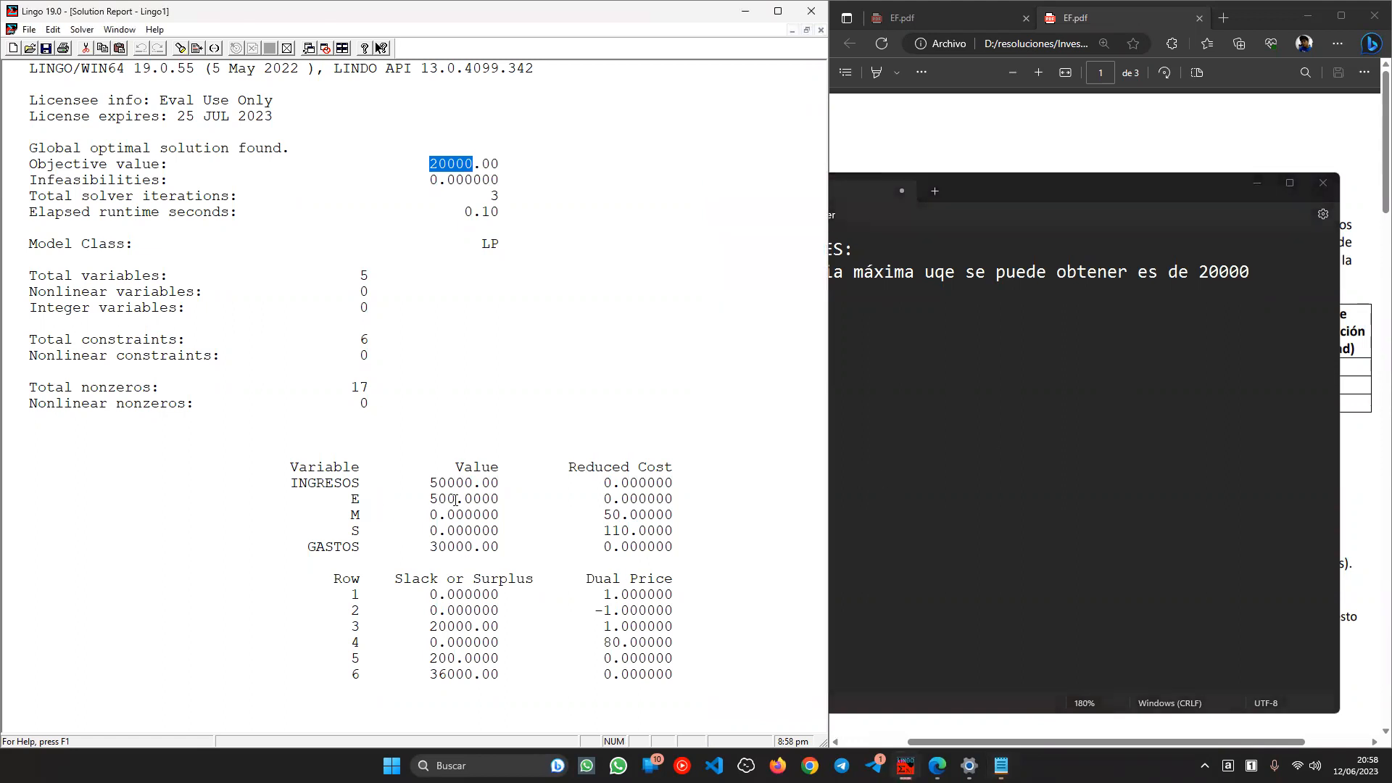
drag(456, 500, 363, 496)
drag(483, 516, 351, 531)
click(930, 382)
text(- S)
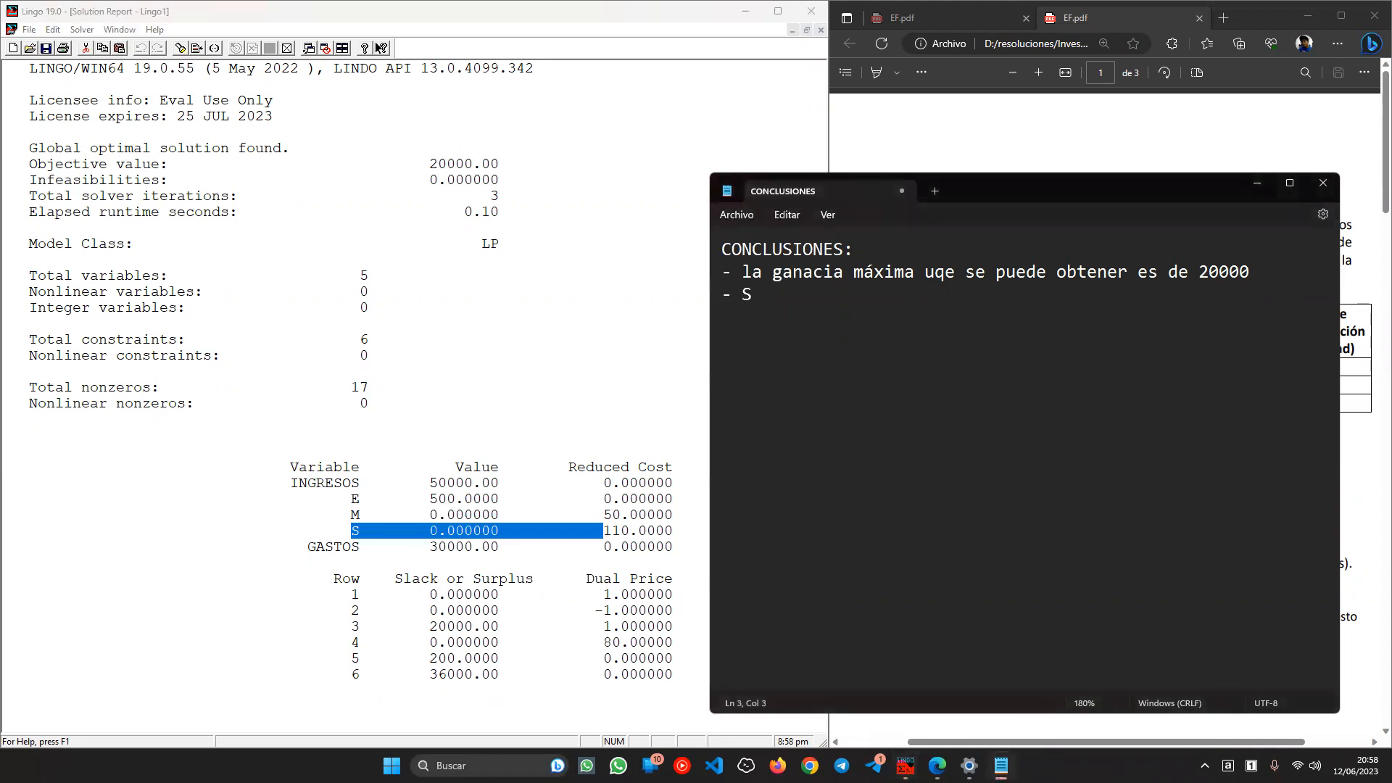
text(olo se debe fabricar 500 escr)
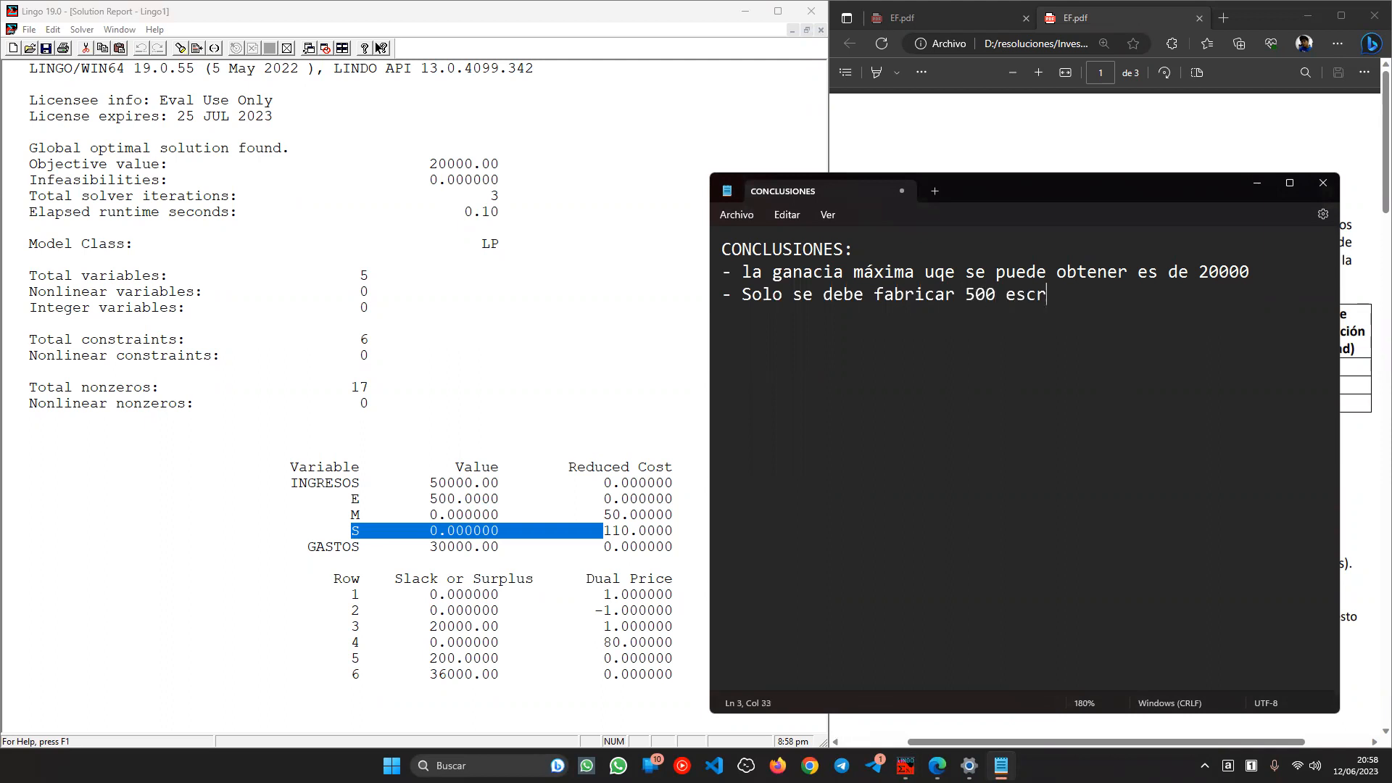
text(itorios)
- Reword the line to 'Se debe fabricar 500 escritorios' and start a new '-' bullet
double_click(750, 293)
key(Delete)
key(Delete)
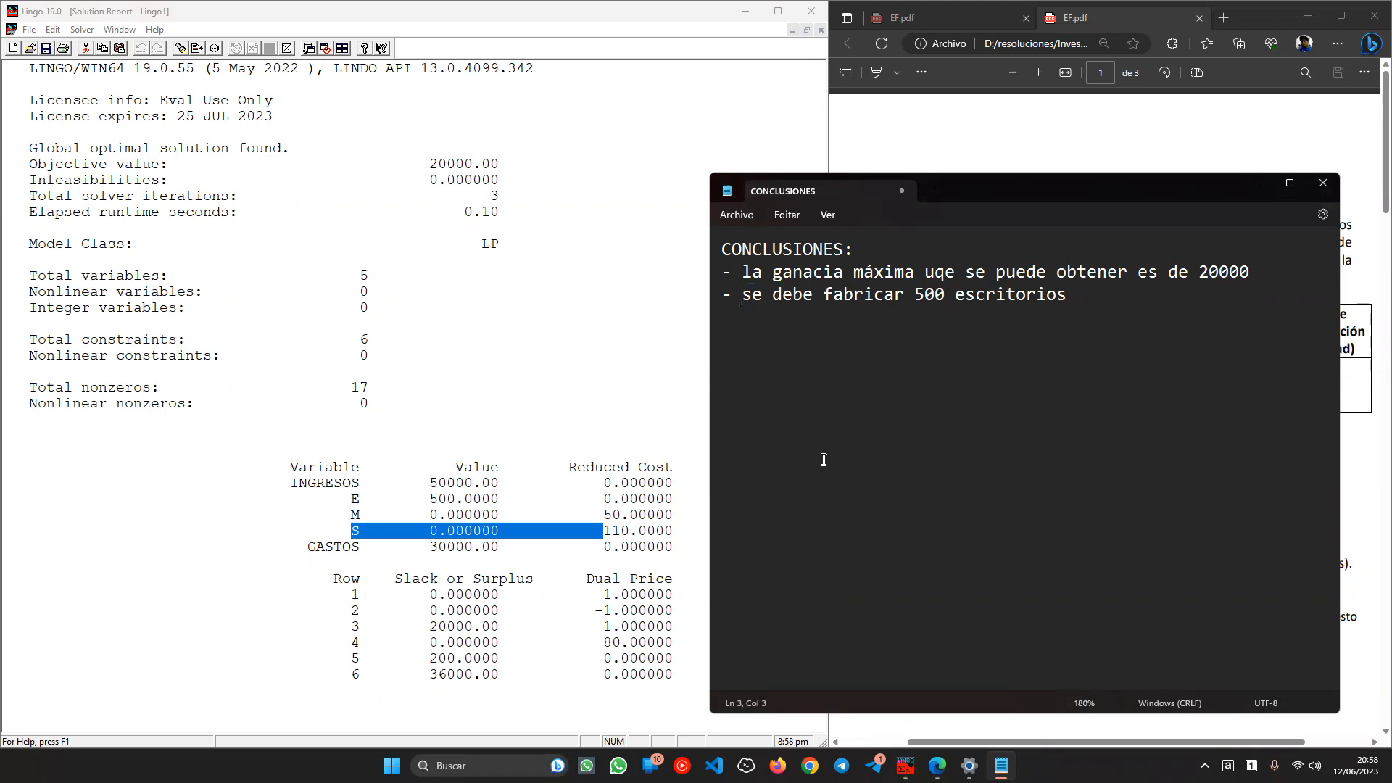
key(Delete)
text(S)
click(1174, 292)
key(Return)
text(-)
- Append ', no sillas ni mesas' to the escritorios line
click(1158, 297)
text(, ni)
key(BackSpace)
key(BackSpace)
text(o sillas ni mesas)
key(Down)
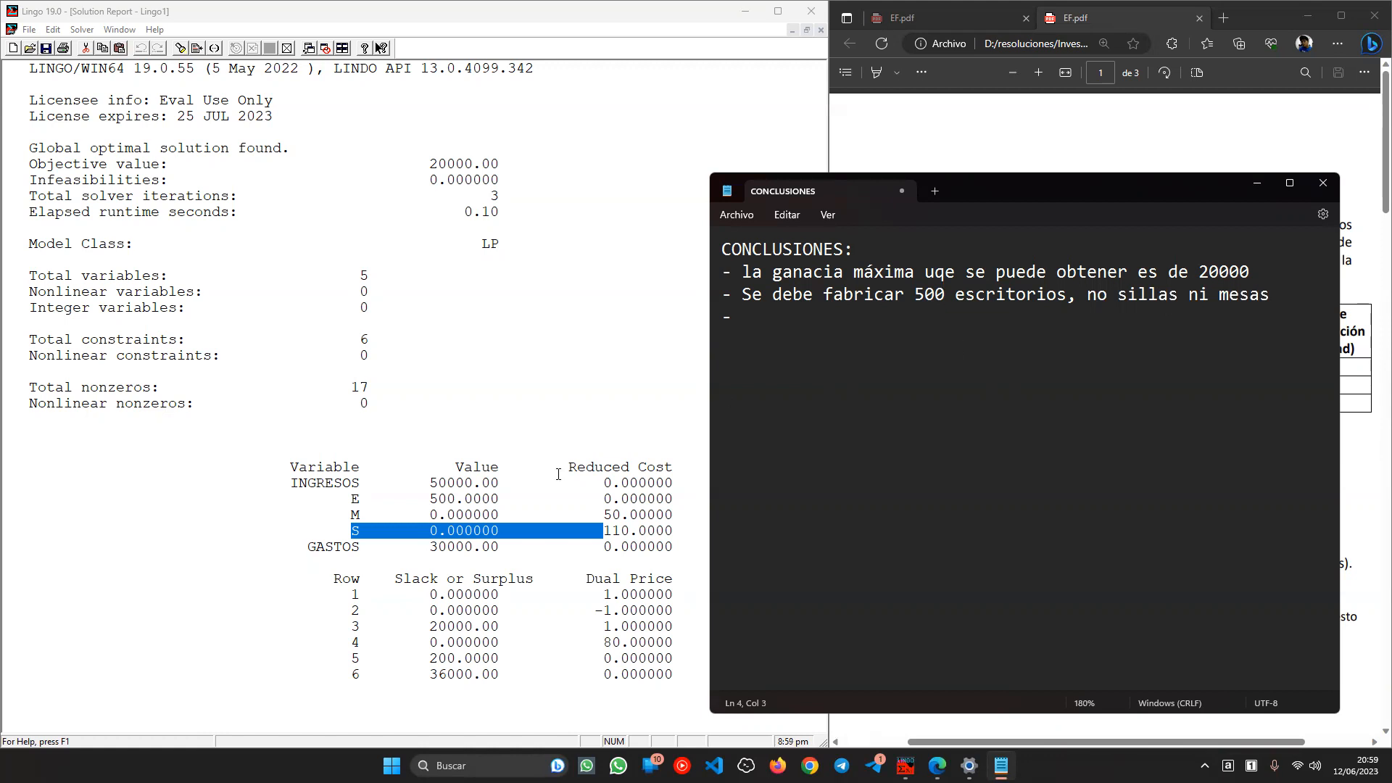
click(534, 661)
click(490, 643)
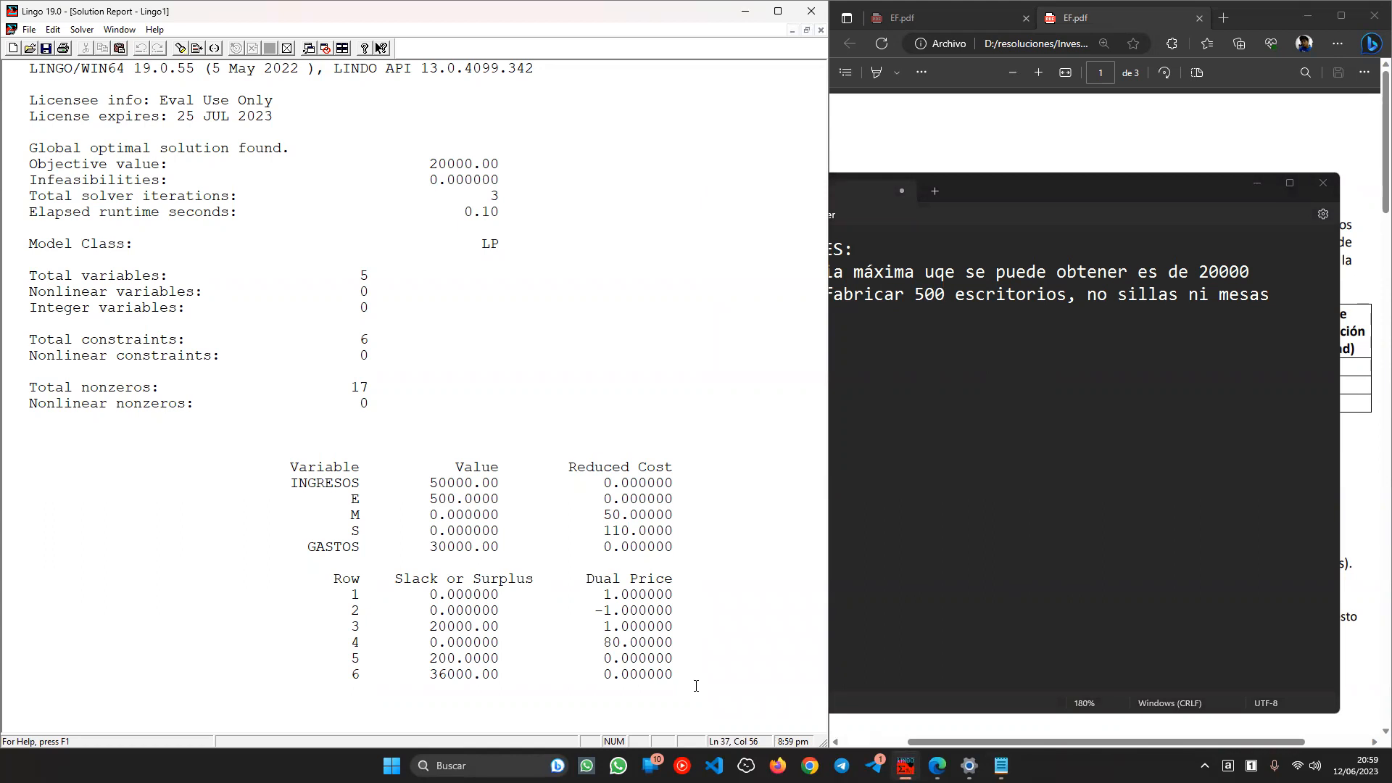
- Review the slack and dual prices of rows 4–6, then tile the report and model vertically
drag(692, 677, 436, 659)
double_click(437, 660)
click(445, 661)
drag(345, 648, 602, 659)
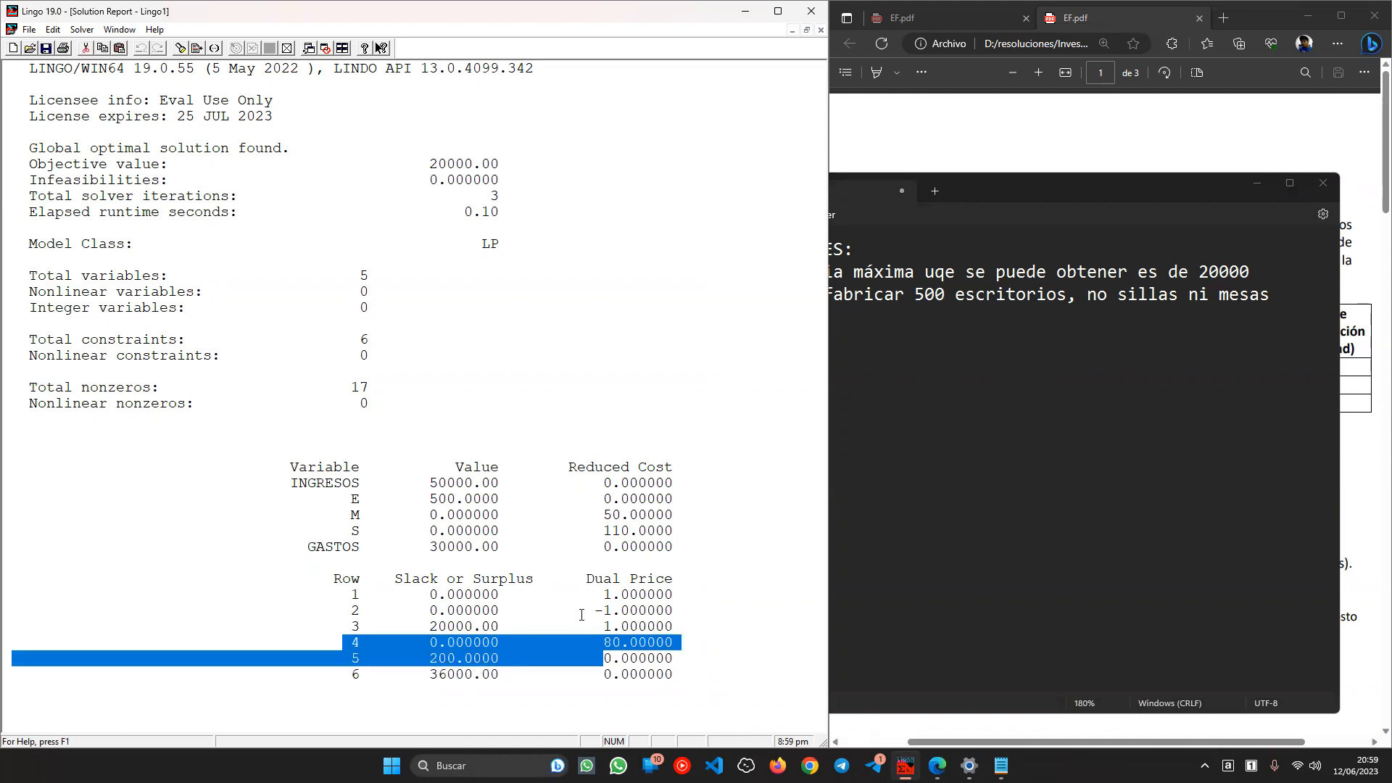
click(345, 48)
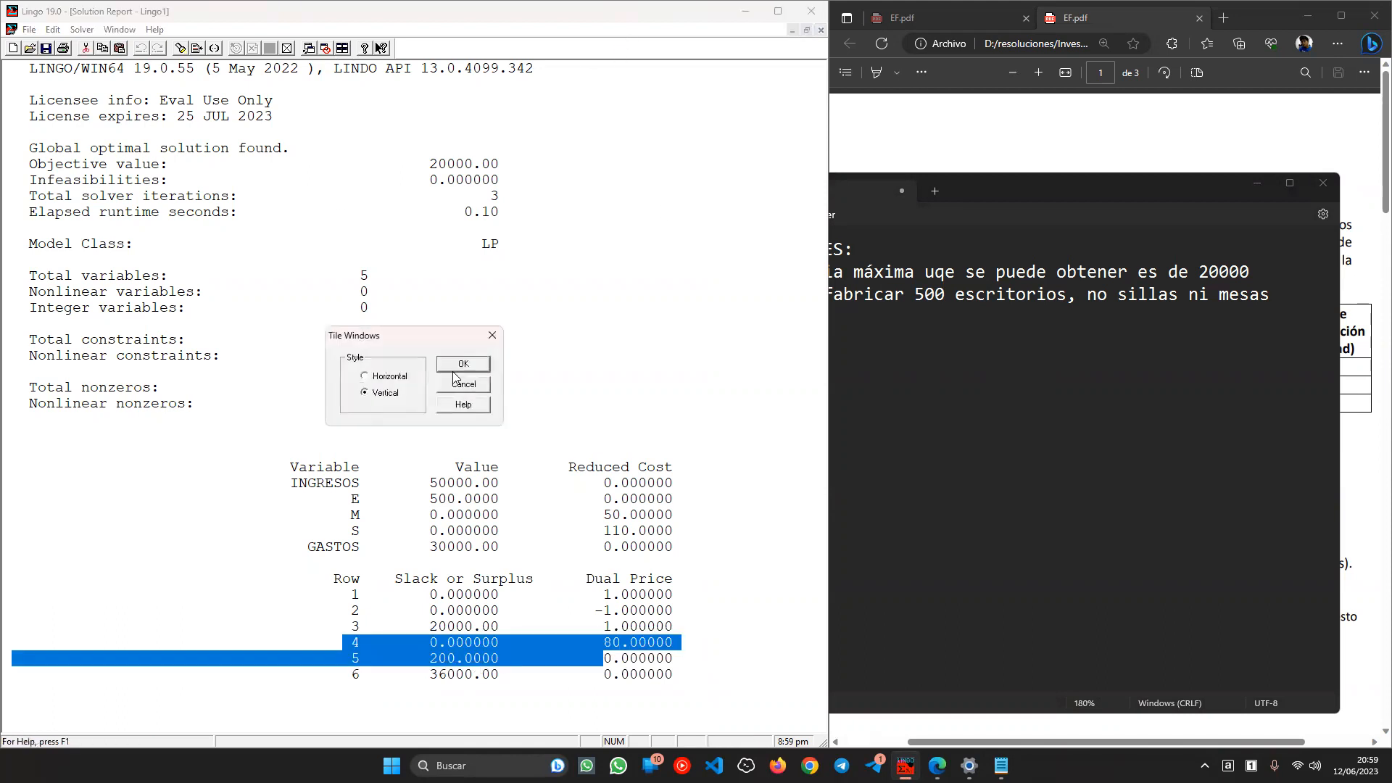
click(475, 370)
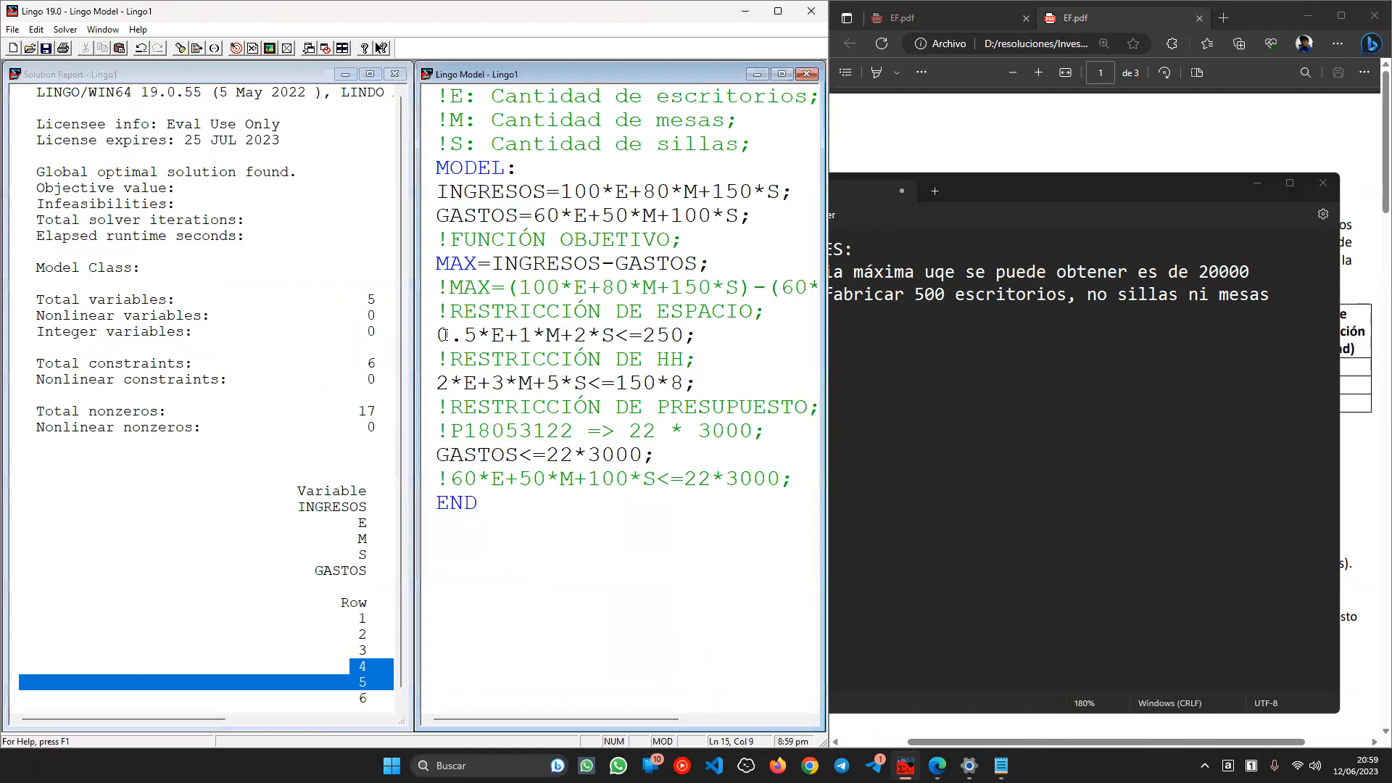
- Prefix the space constraint with [esp] and the labour-hours constraint with [hh]
click(438, 338)
text([])
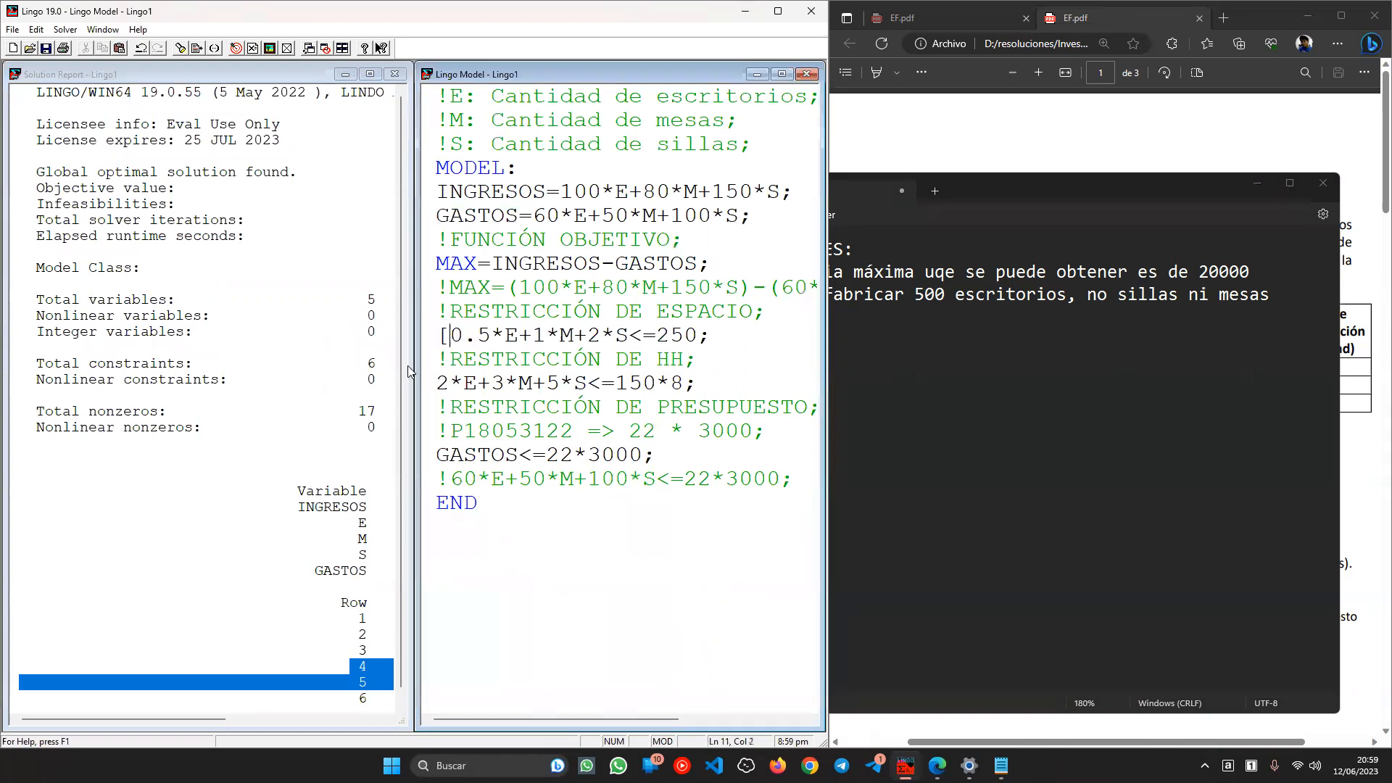
key(Left)
text(esp)
key(Down)
key(Left)
key(Left)
key(Down)
key(Left)
key(Left)
text([])
key(Left)
text(hh)
- Name the GASTOS budget constraint [pre] and close the old solution report
key(Down)
key(Left)
key(Left)
key(Down)
key(Left)
text([])
key(Left)
key(Left)
text(prre)
key(BackSpace)
key(BackSpace)
text(e)
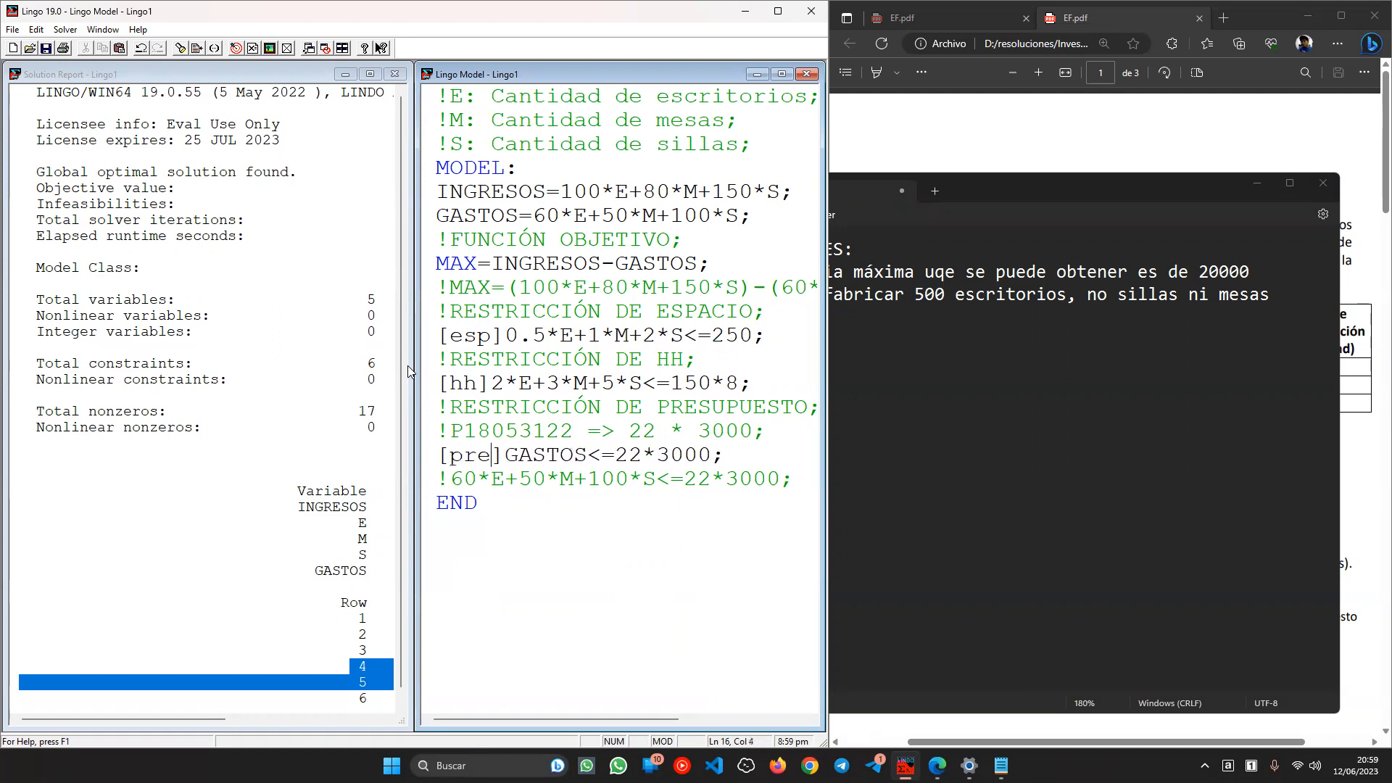
click(394, 74)
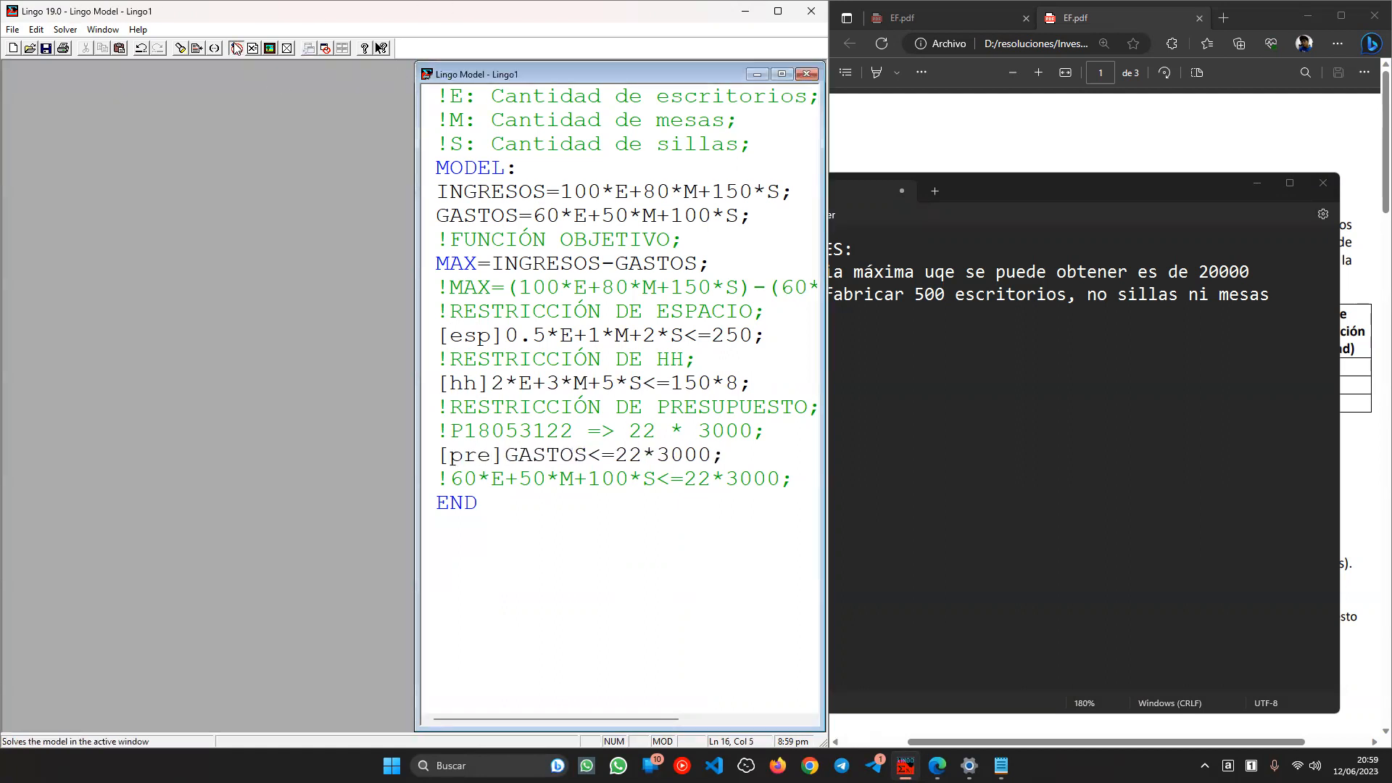
- Re-solve the model and maximize the new solution report
click(235, 48)
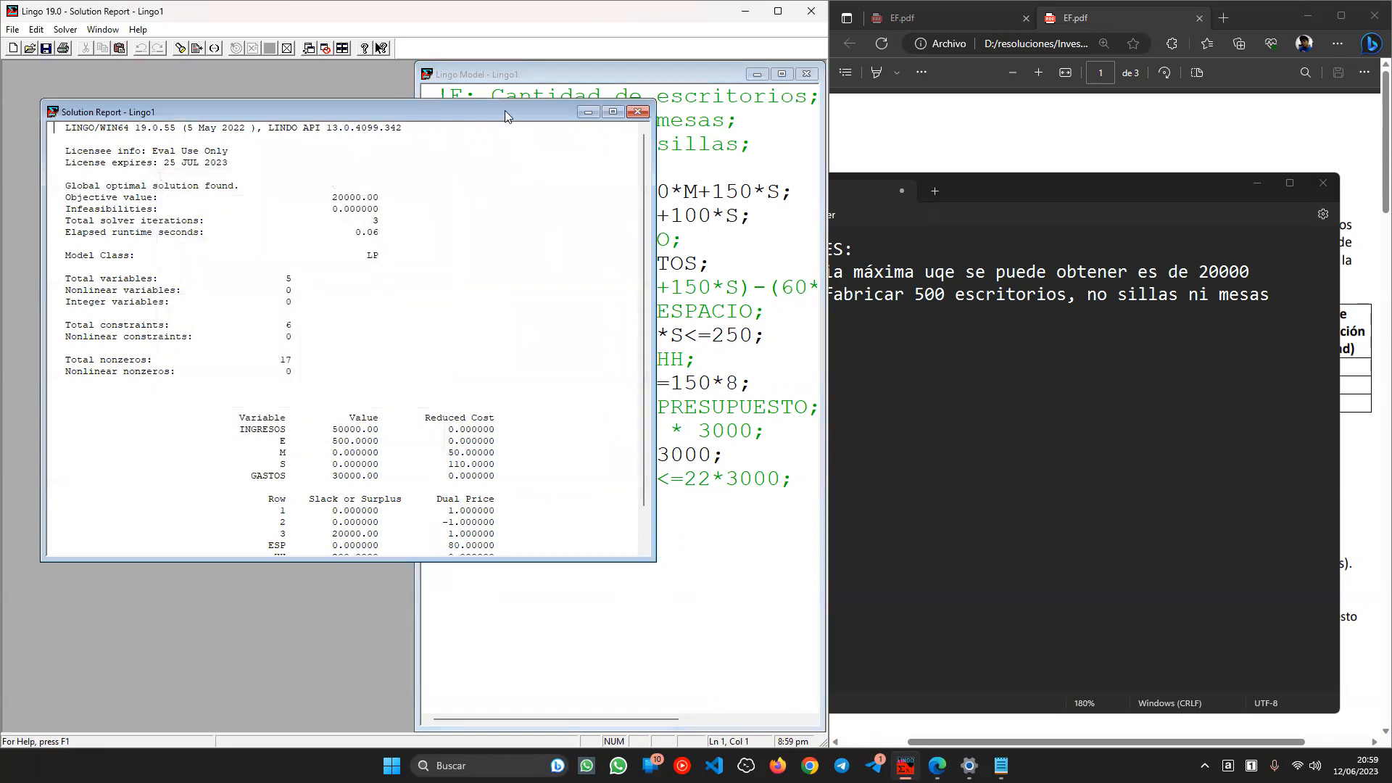
double_click(506, 113)
scroll(515, 301, up, 4)
scroll(540, 405, down, 1)
- Inspect the named rows: ESP with dual price 80, HH with 200 slack and zero dual price
double_click(371, 657)
click(493, 656)
double_click(659, 657)
double_click(386, 674)
drag(386, 674, 475, 685)
click(656, 691)
click(674, 690)
double_click(473, 674)
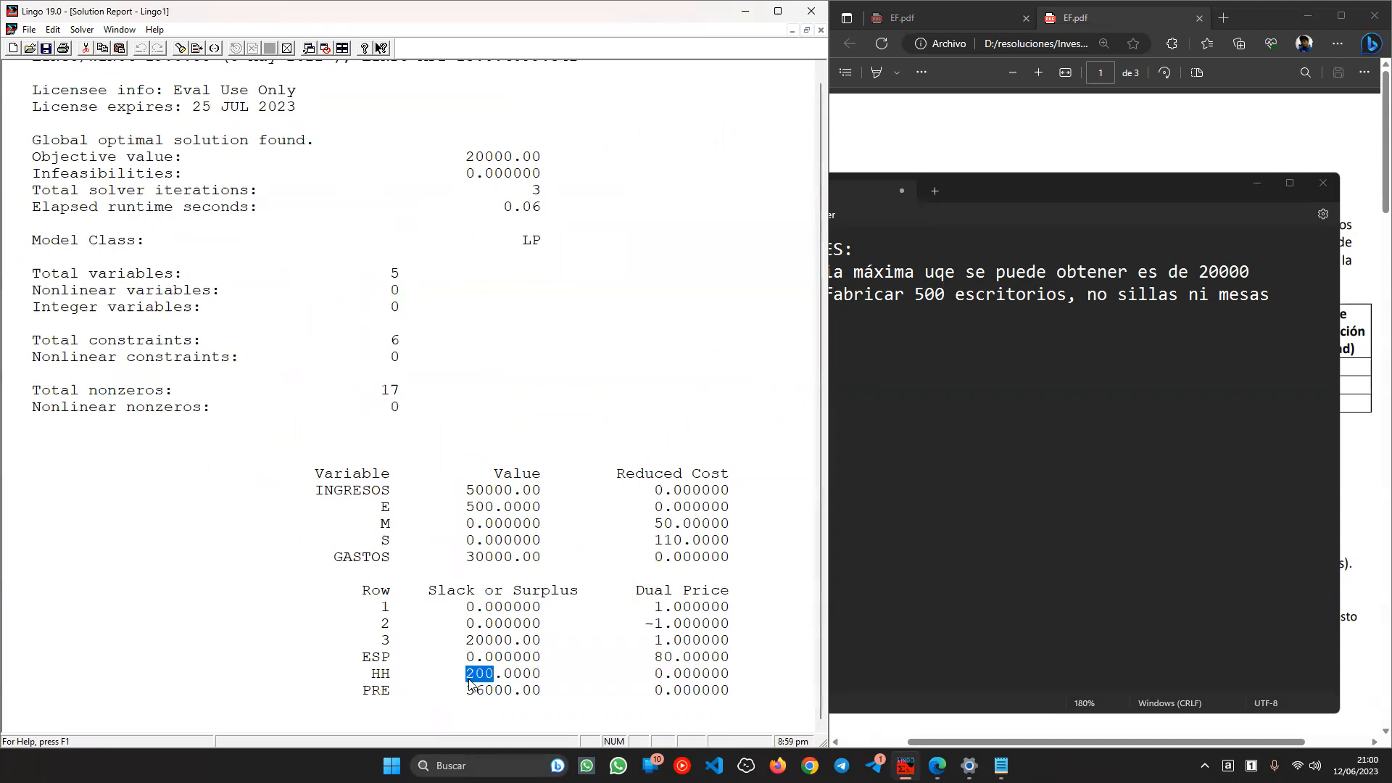
drag(656, 674, 704, 675)
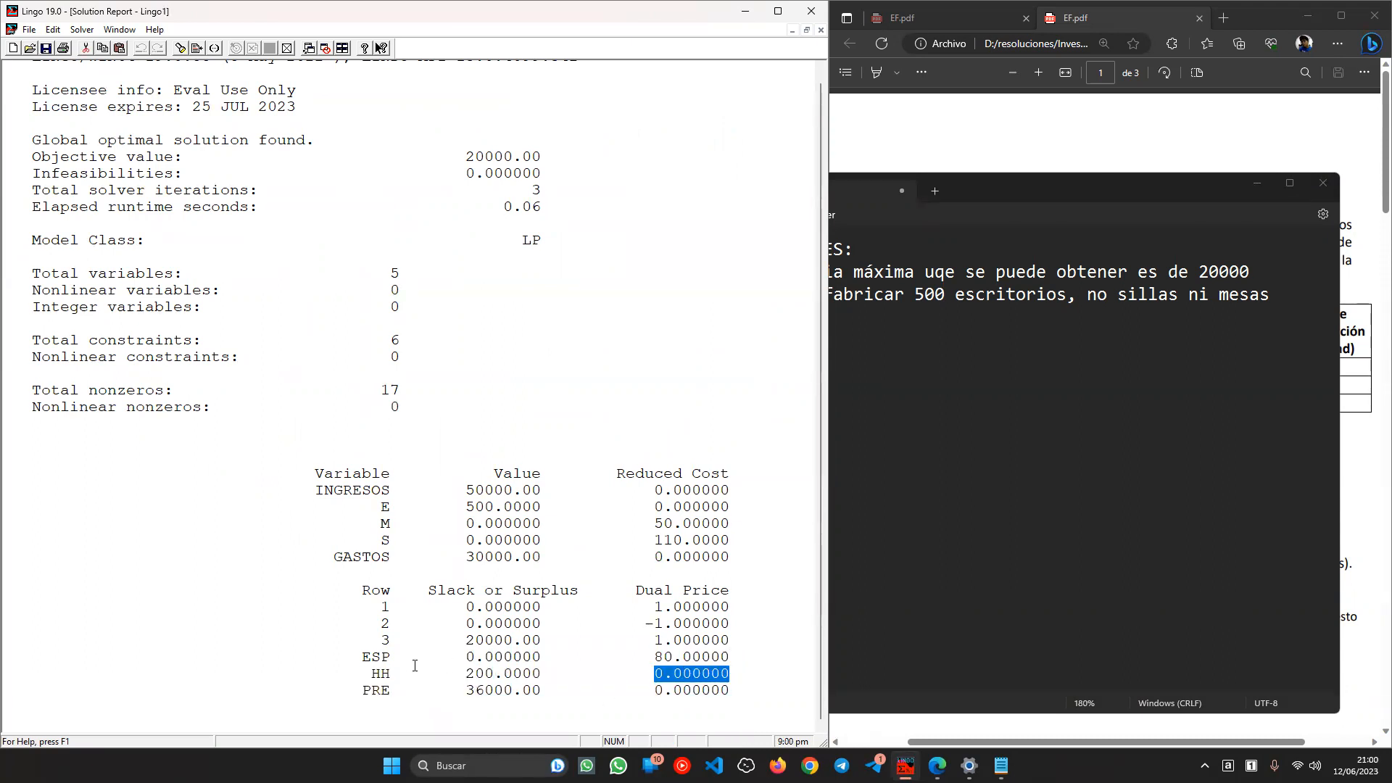
double_click(362, 657)
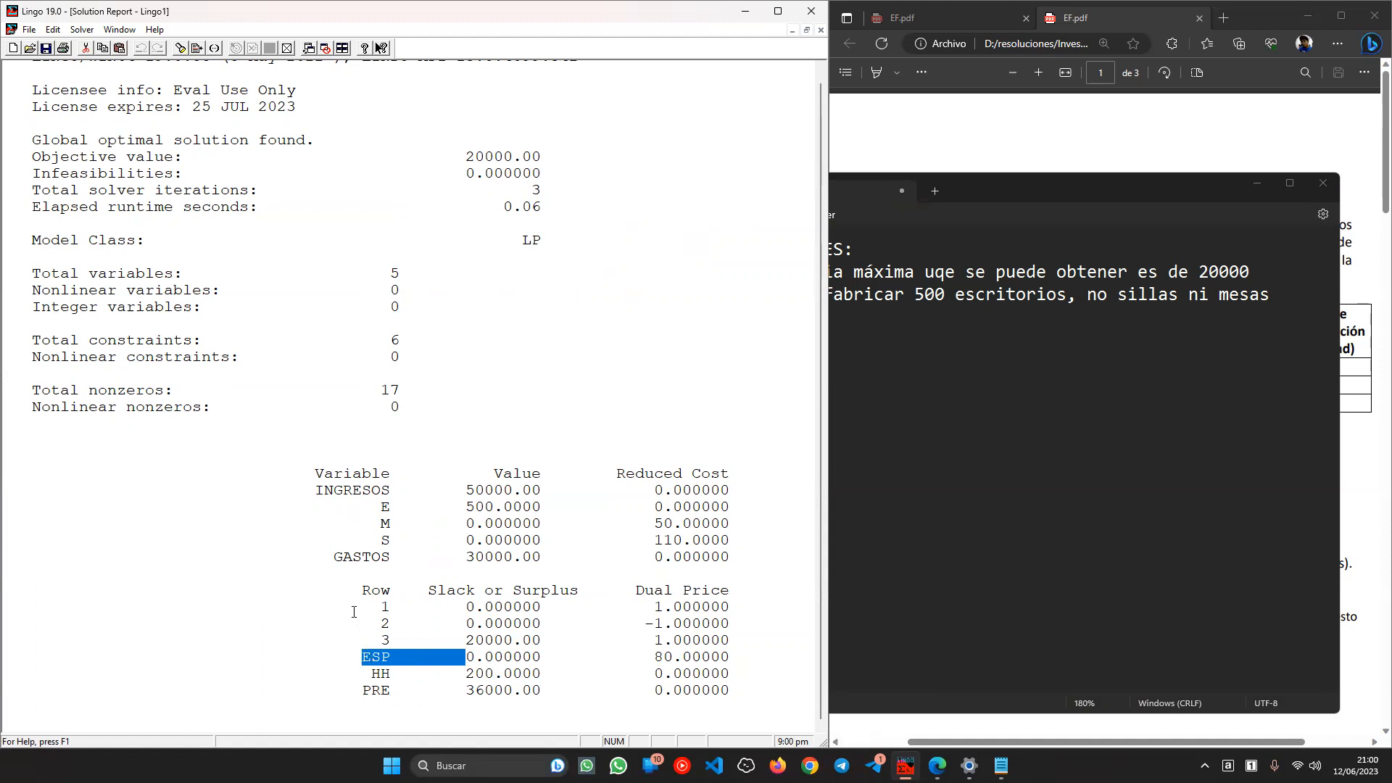
double_click(663, 656)
- Add the dual-price conclusion: space is limiting, and 1 m3 more would add 80 profit
click(1042, 470)
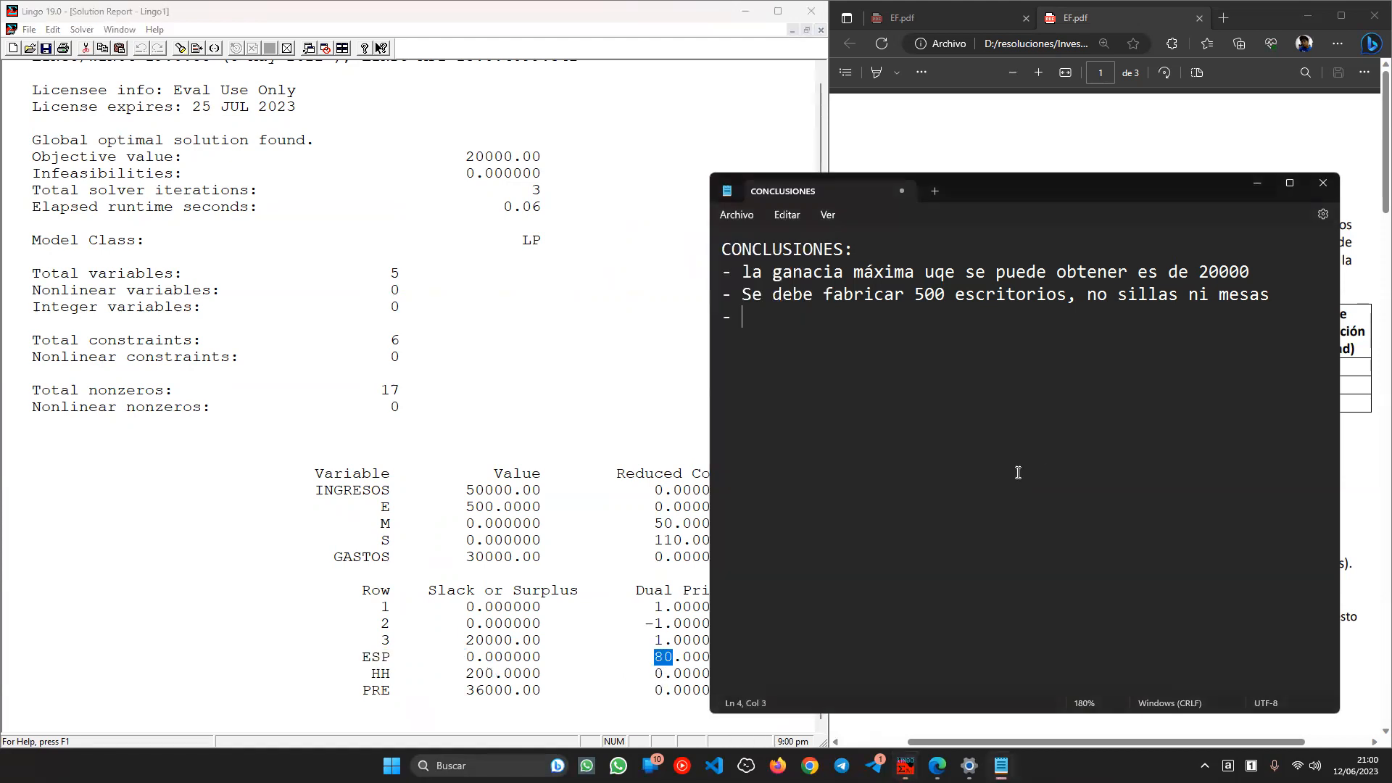
text(D )
text( dual prioce)
key(BackSpace)
key(BackSpace)
key(BackSpace)
text(ce podemos concluir que el espacio es un recurso limitante, tener 1m)
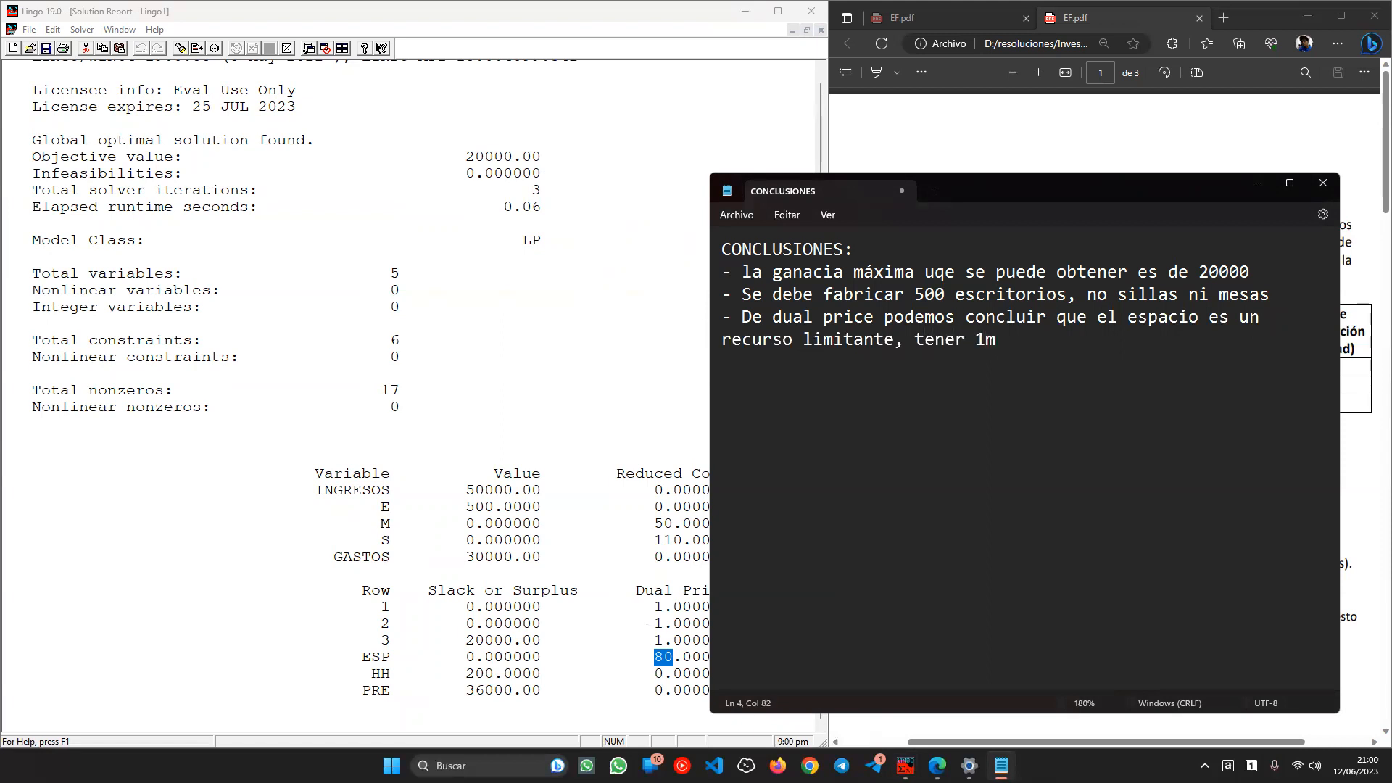
text(3 más de espaci)
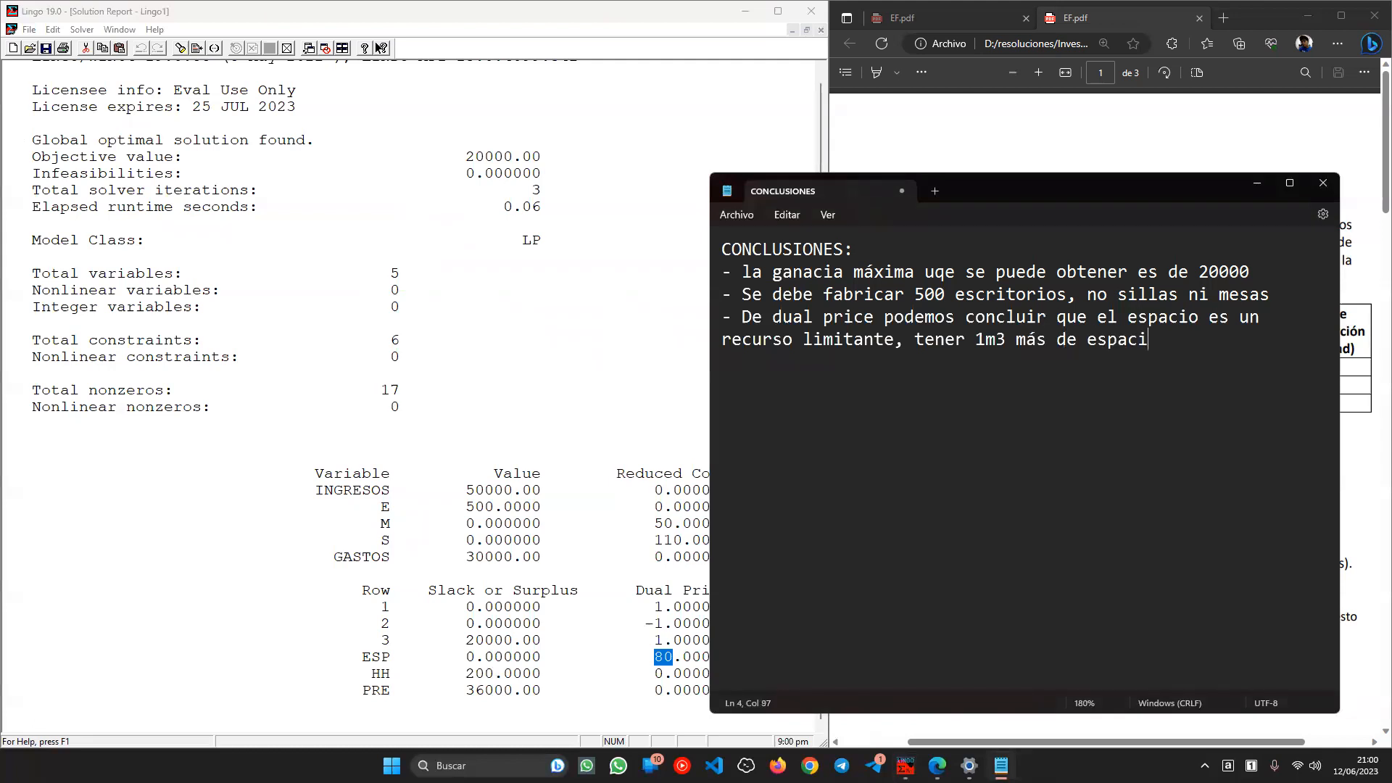
text(o no daría una )
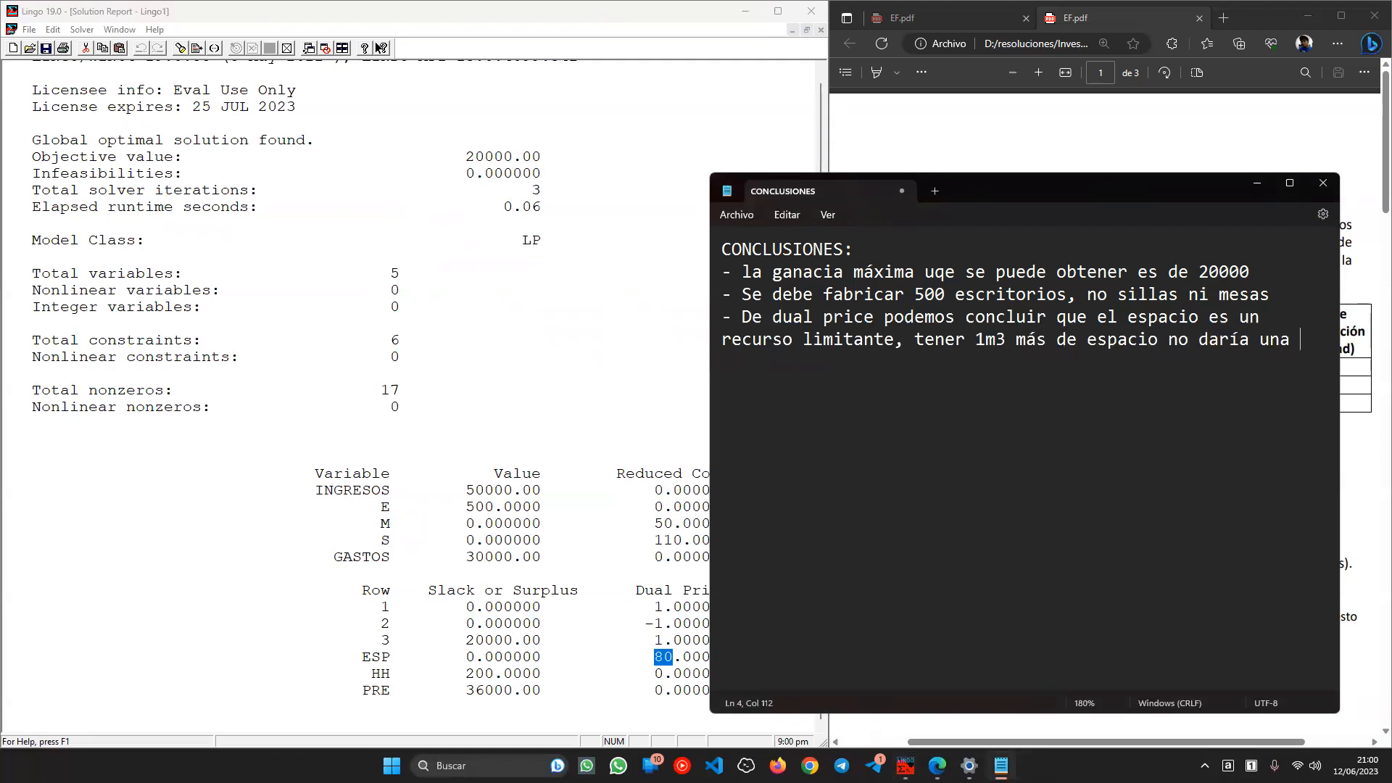
text(ganancia adicional de)
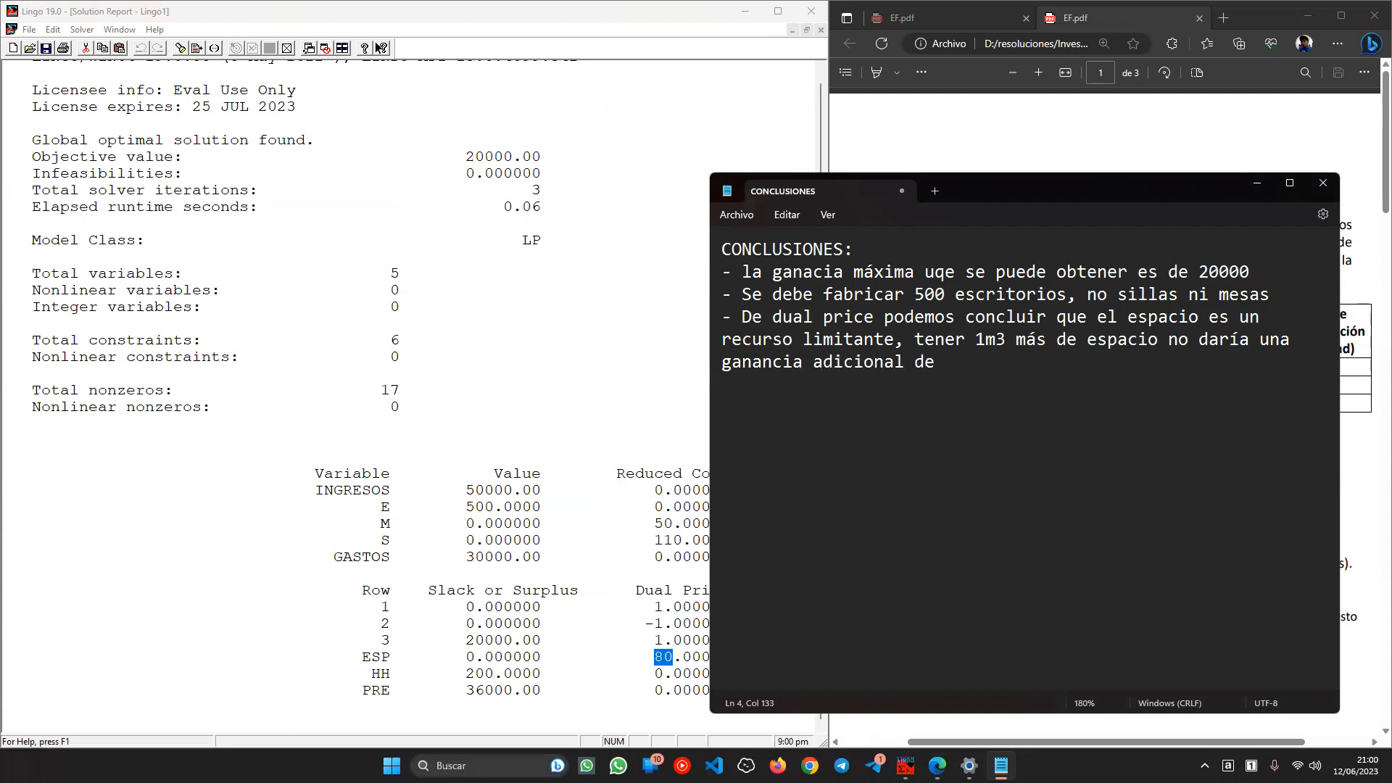
text( 80.)
- Scroll the assignment PDF to question e) about doubling the budget
click(381, 690)
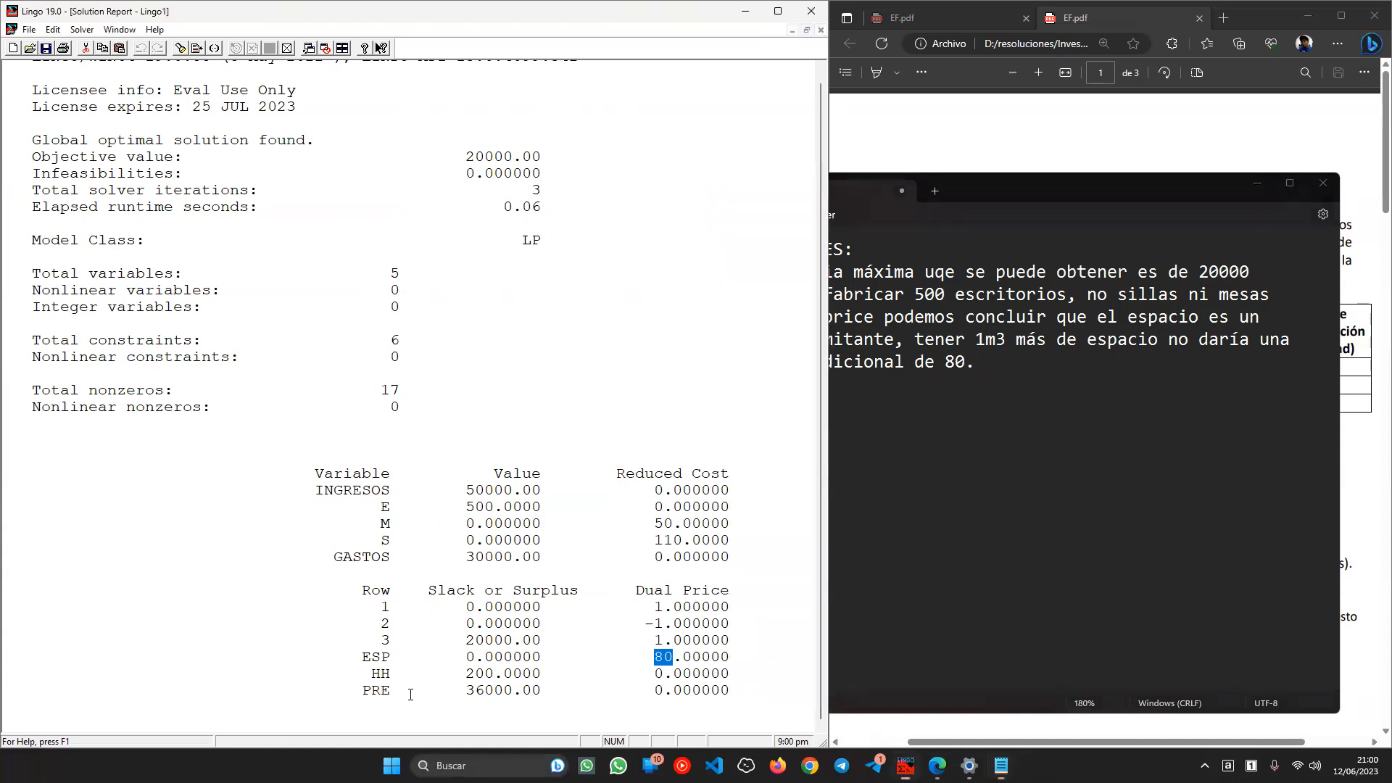
click(1035, 577)
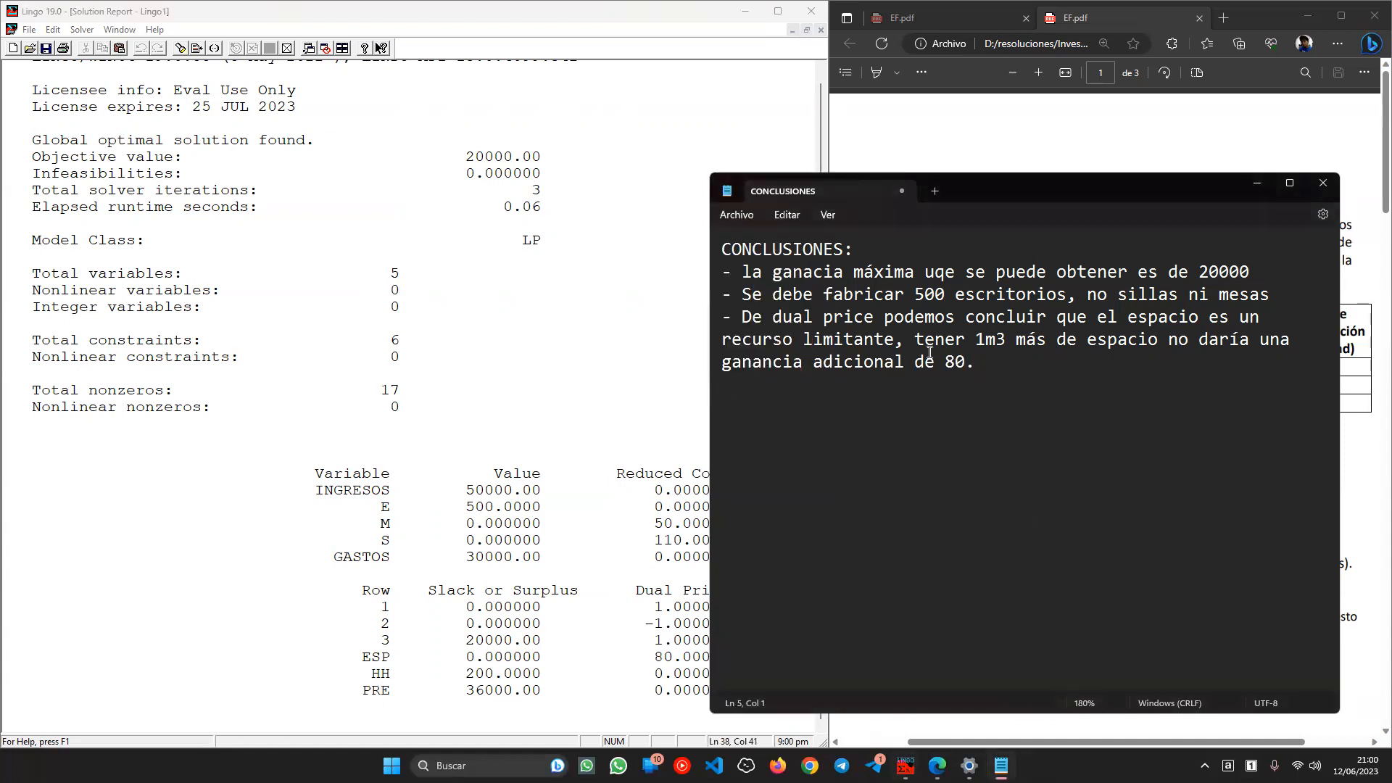
click(1039, 138)
scroll(949, 562, down, 3)
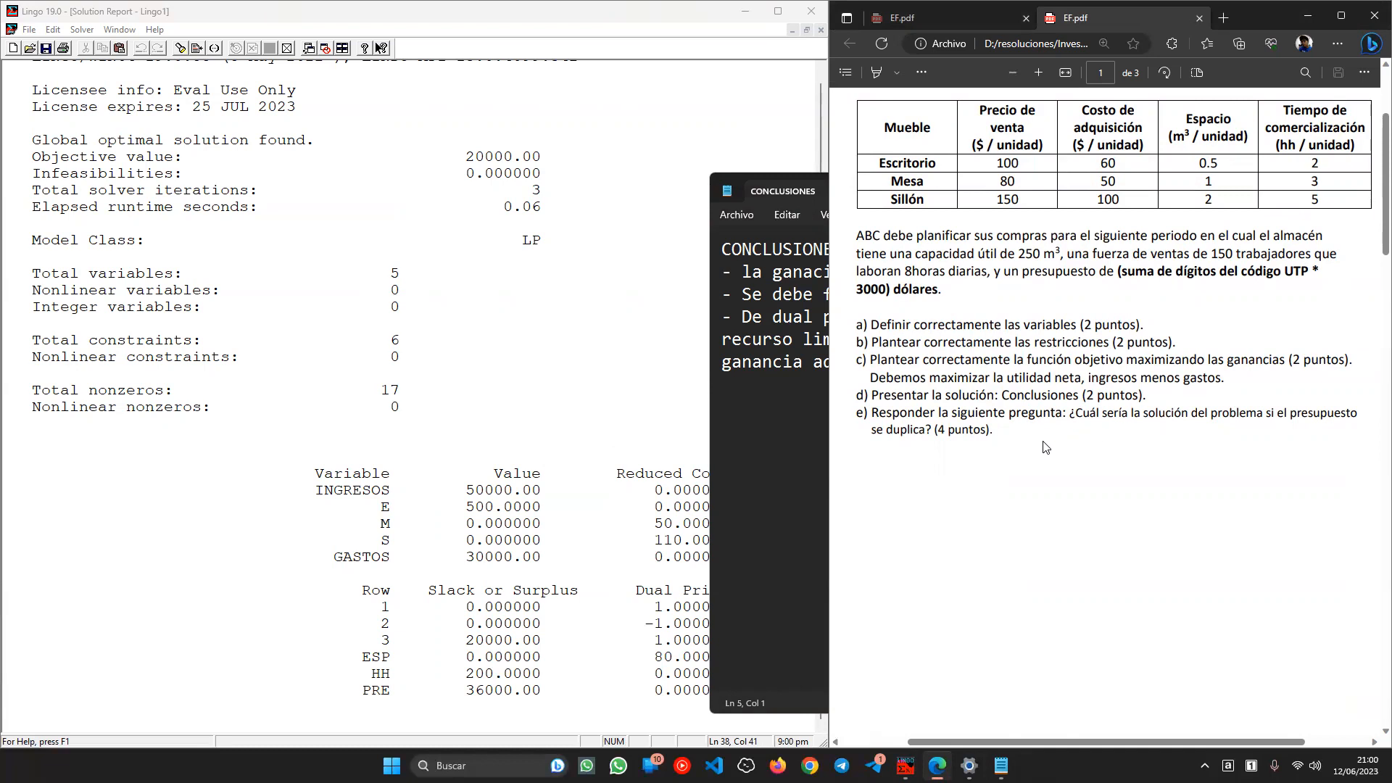
- Examine the PRE budget row's 36000 slack and 0.000000 dual price in the report
click(496, 687)
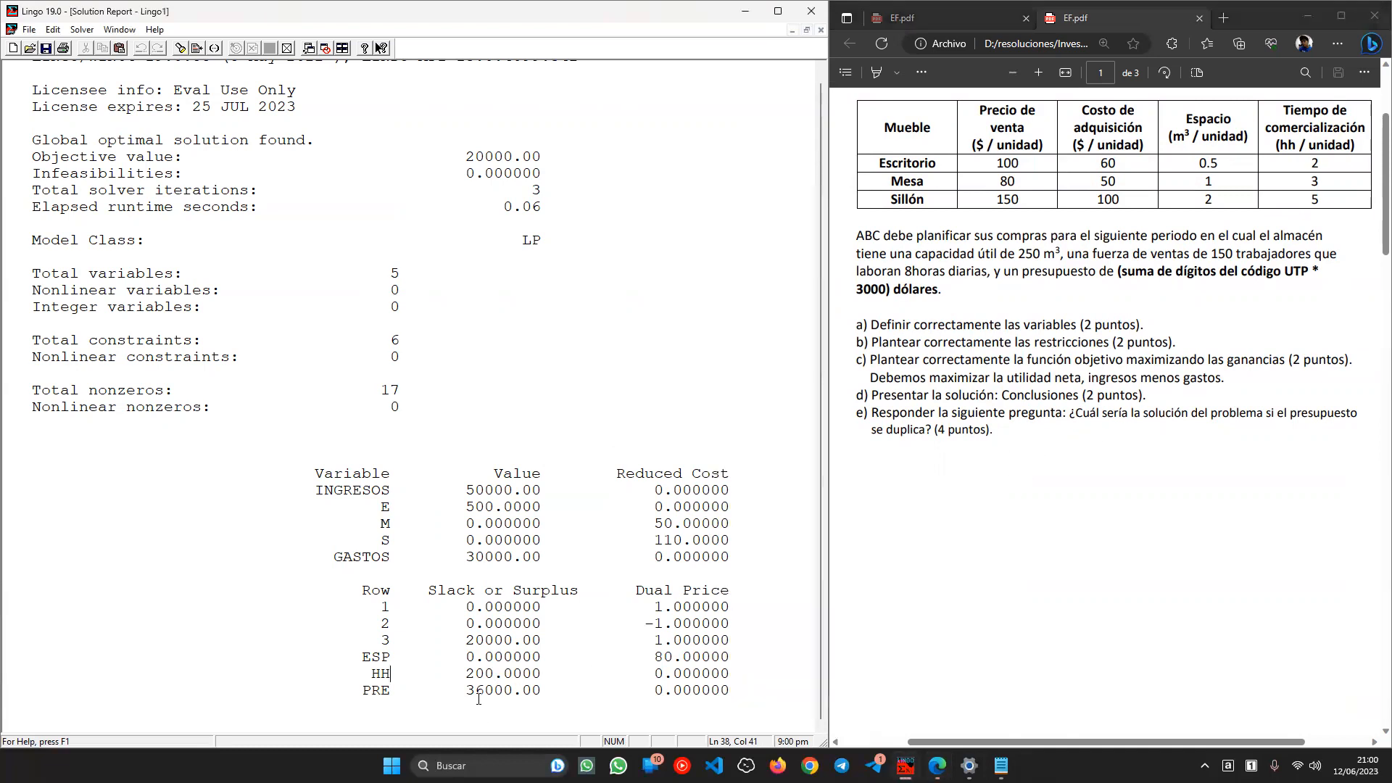
drag(369, 692, 697, 693)
click(629, 699)
click(699, 696)
double_click(677, 692)
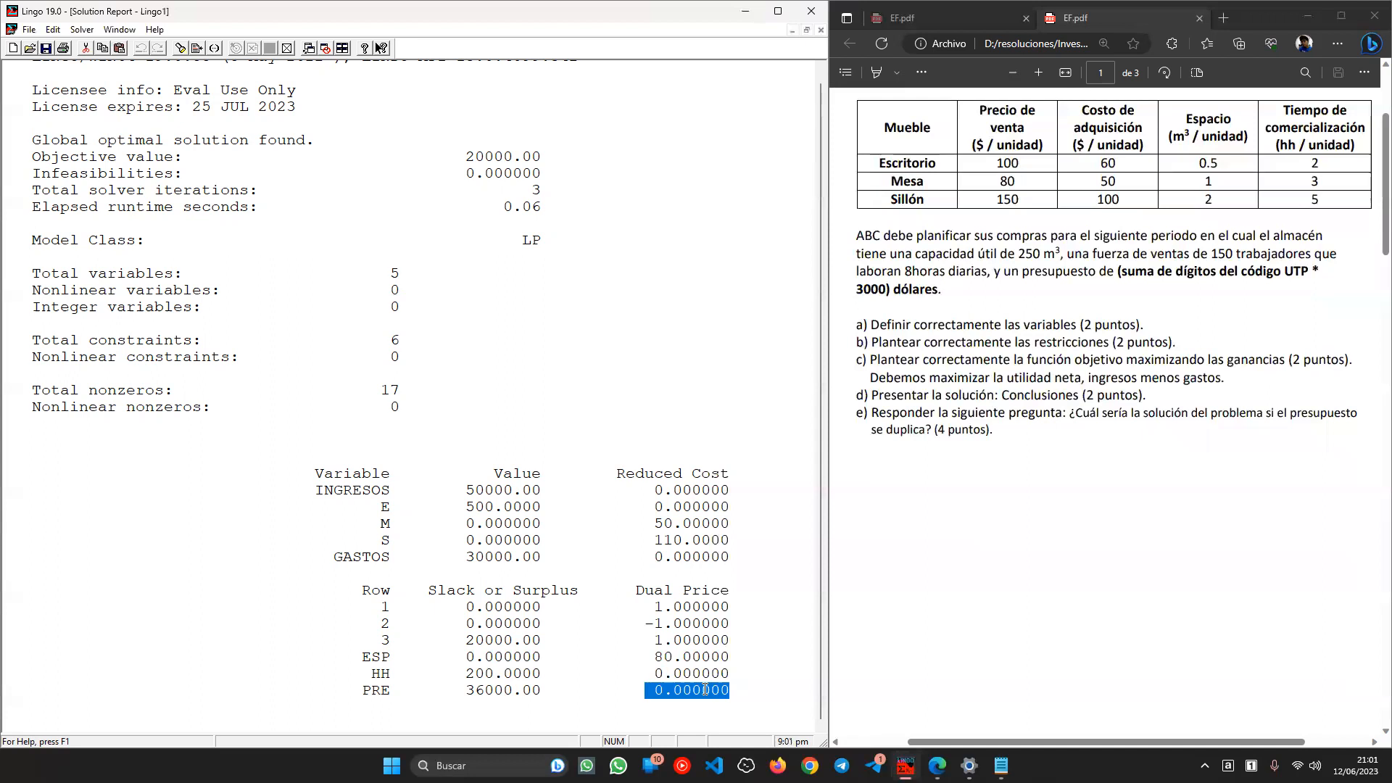
click(694, 696)
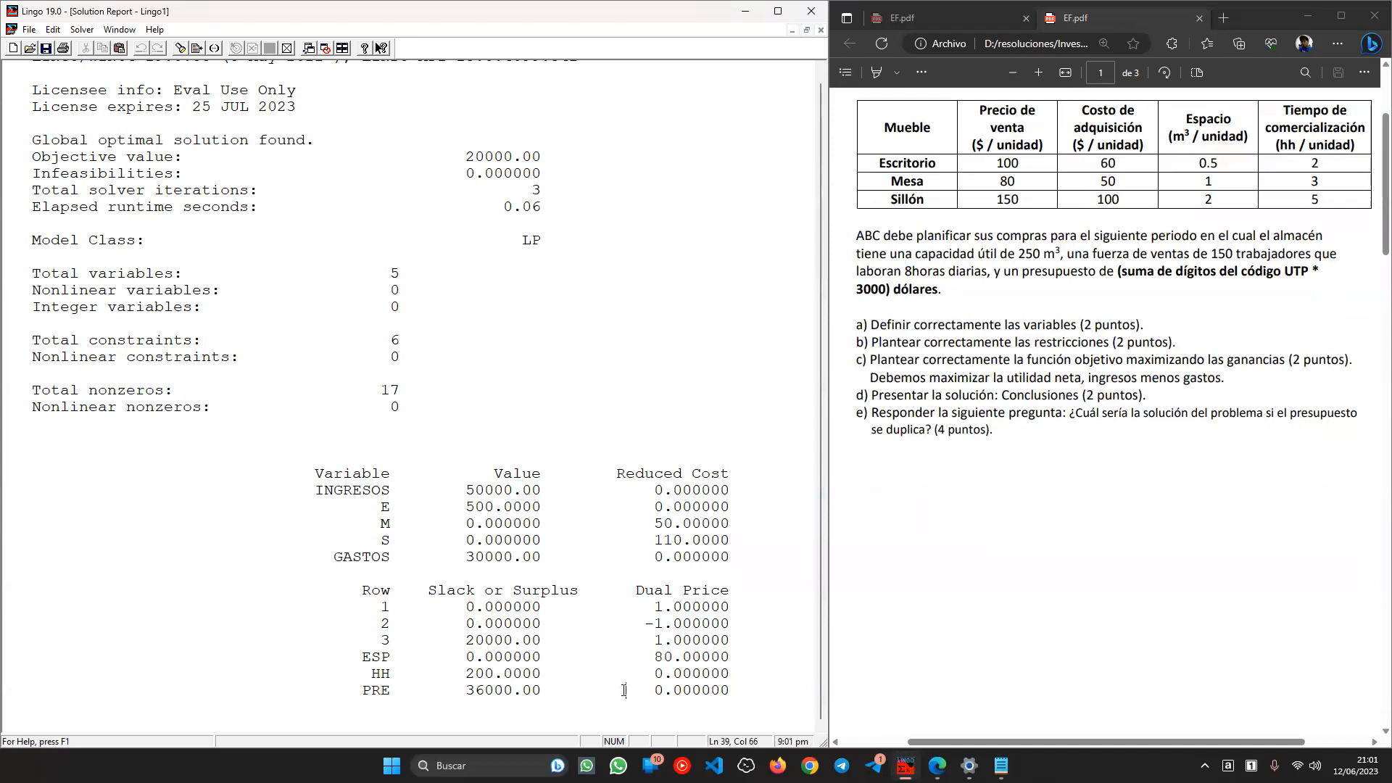
double_click(674, 691)
click(472, 707)
triple_click(485, 688)
double_click(484, 688)
triple_click(484, 689)
click(627, 677)
double_click(660, 689)
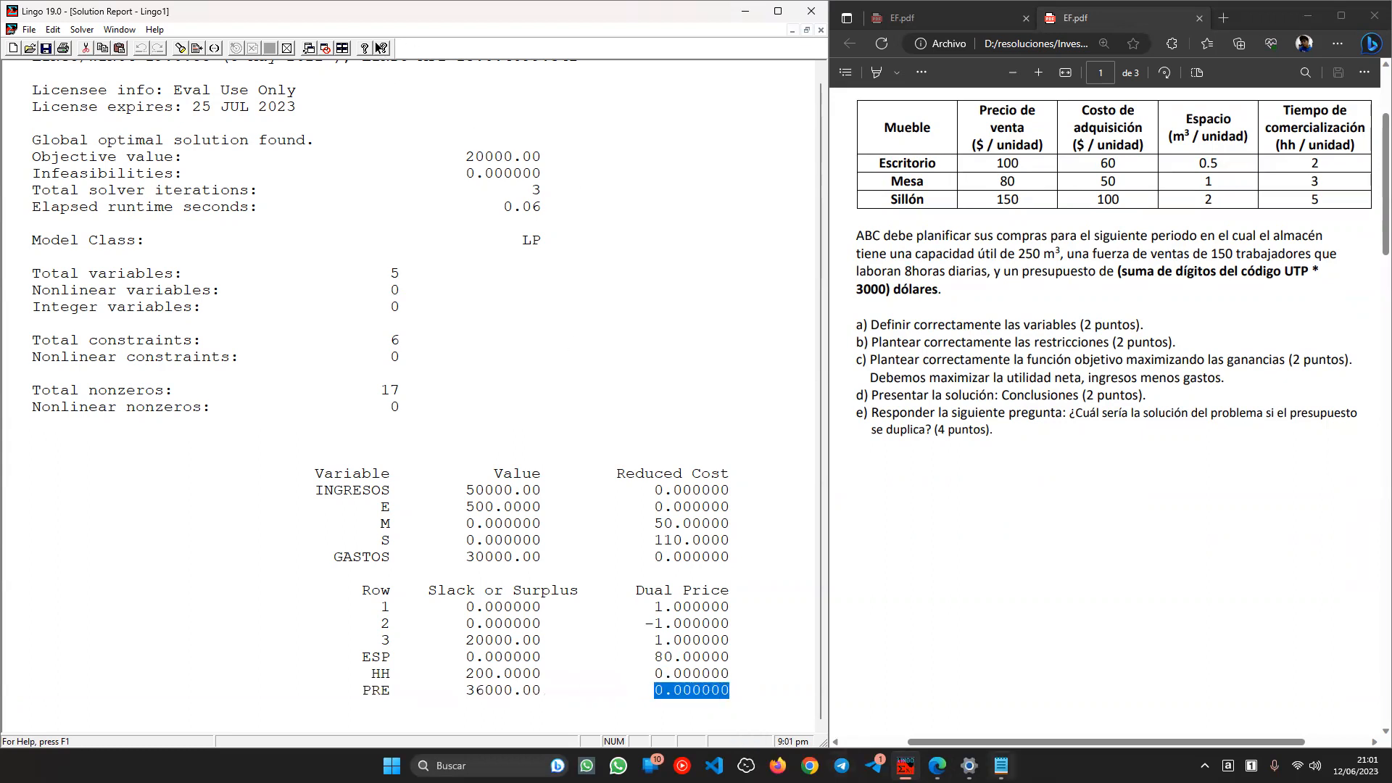
click(1001, 764)
- Type 'Si el presupuesto se duplica, no afecta de ninguna manera a la solución.'
text(Si el f)
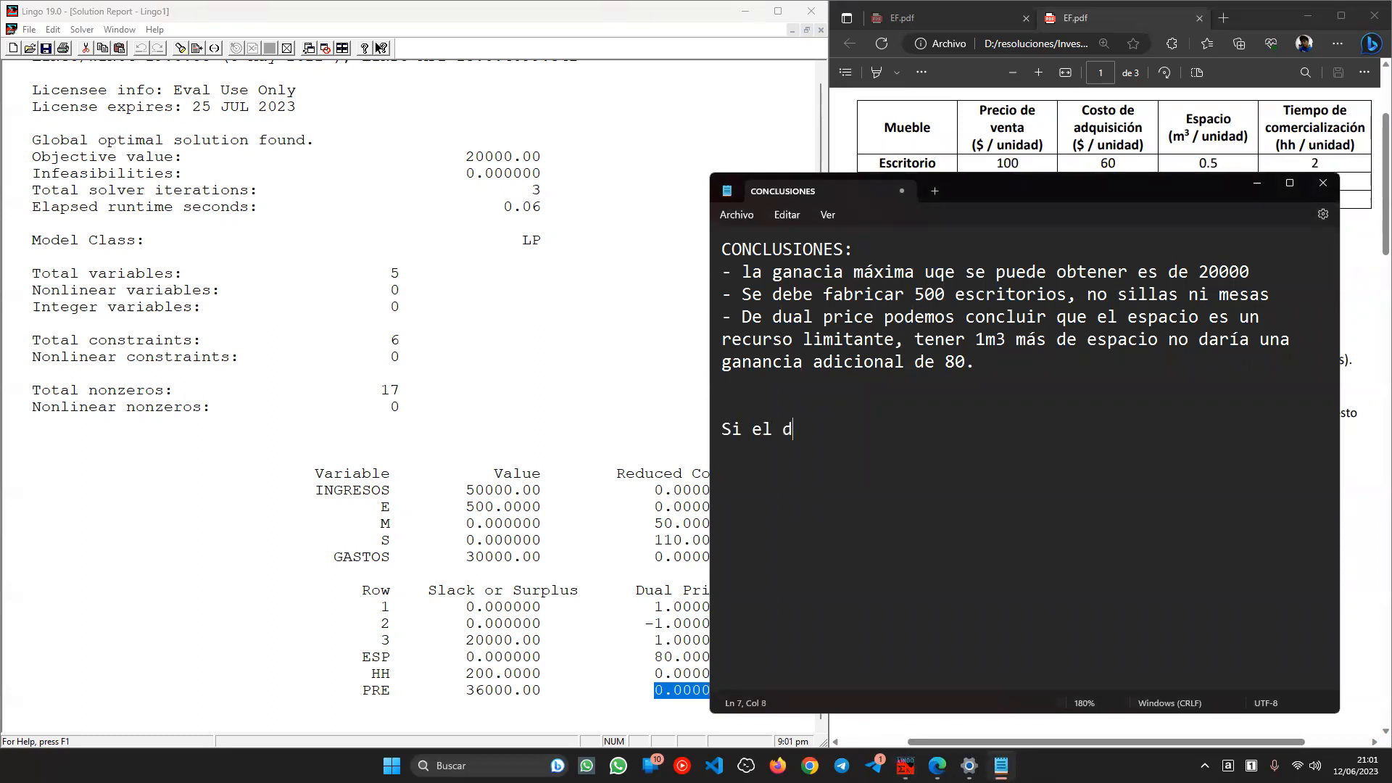
key(BackSpace)
text(presupuesto se duplica, no ade)
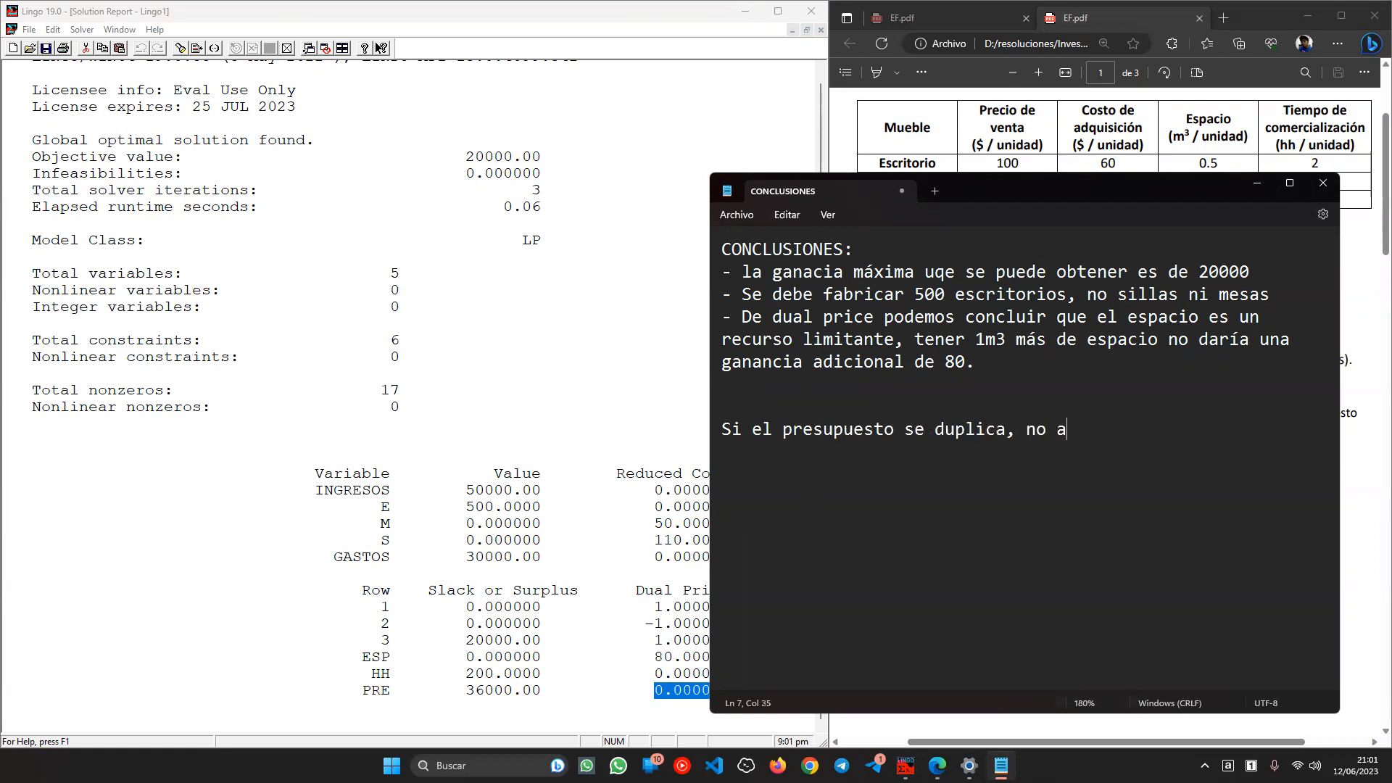
key(BackSpace)
key(BackSpace)
text(fecya)
key(BackSpace)
key(BackSpace)
key(BackSpace)
text(ta de ninguna )
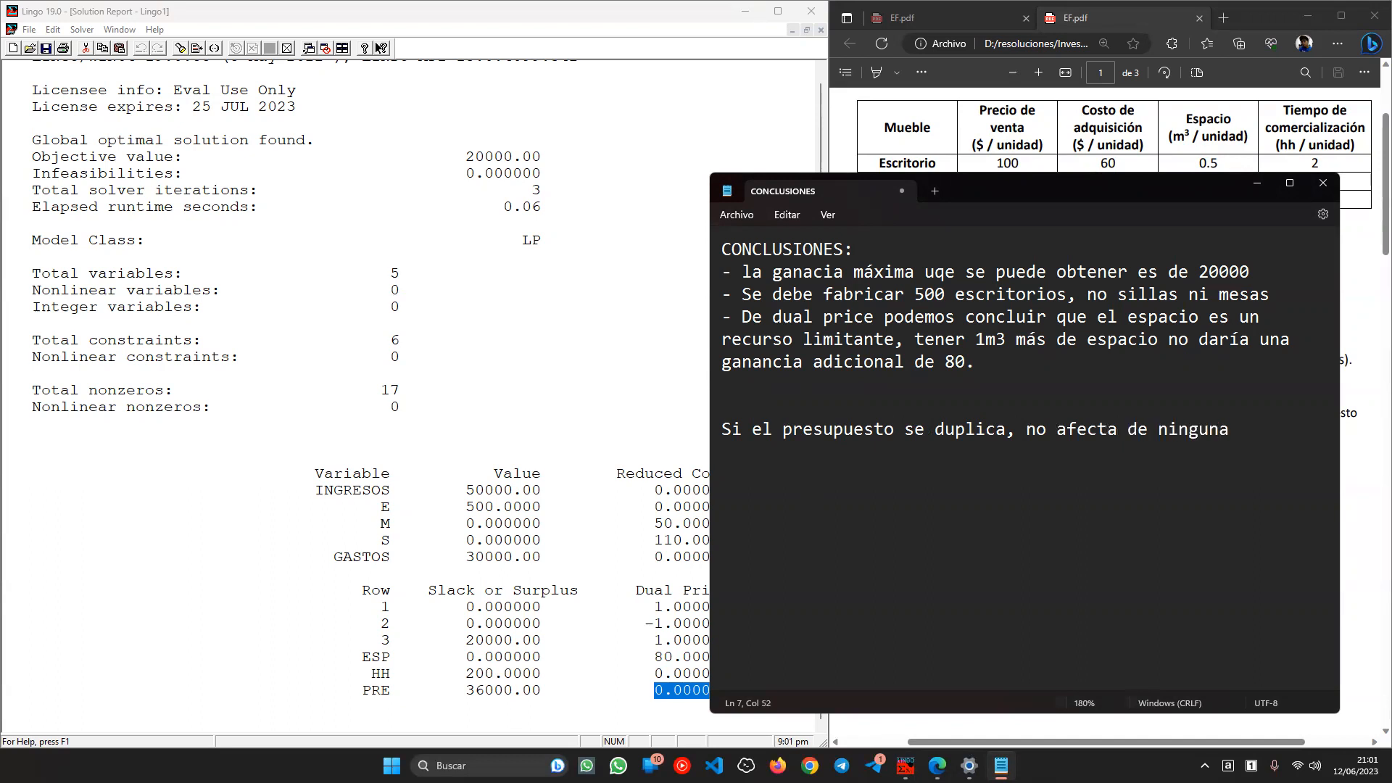
text(manera a la solución.)
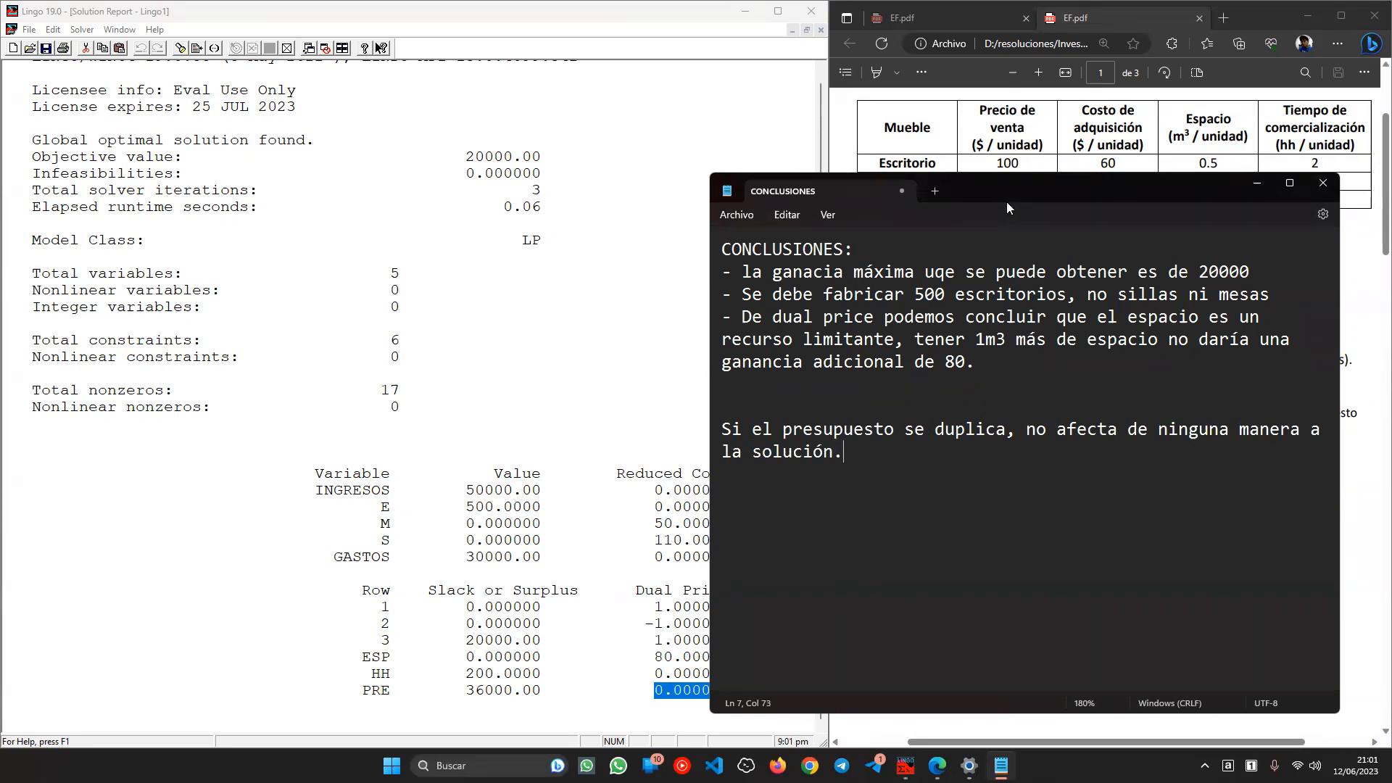
- Move the conclusions window aside and return to the LINGO model
drag(1006, 201, 493, 142)
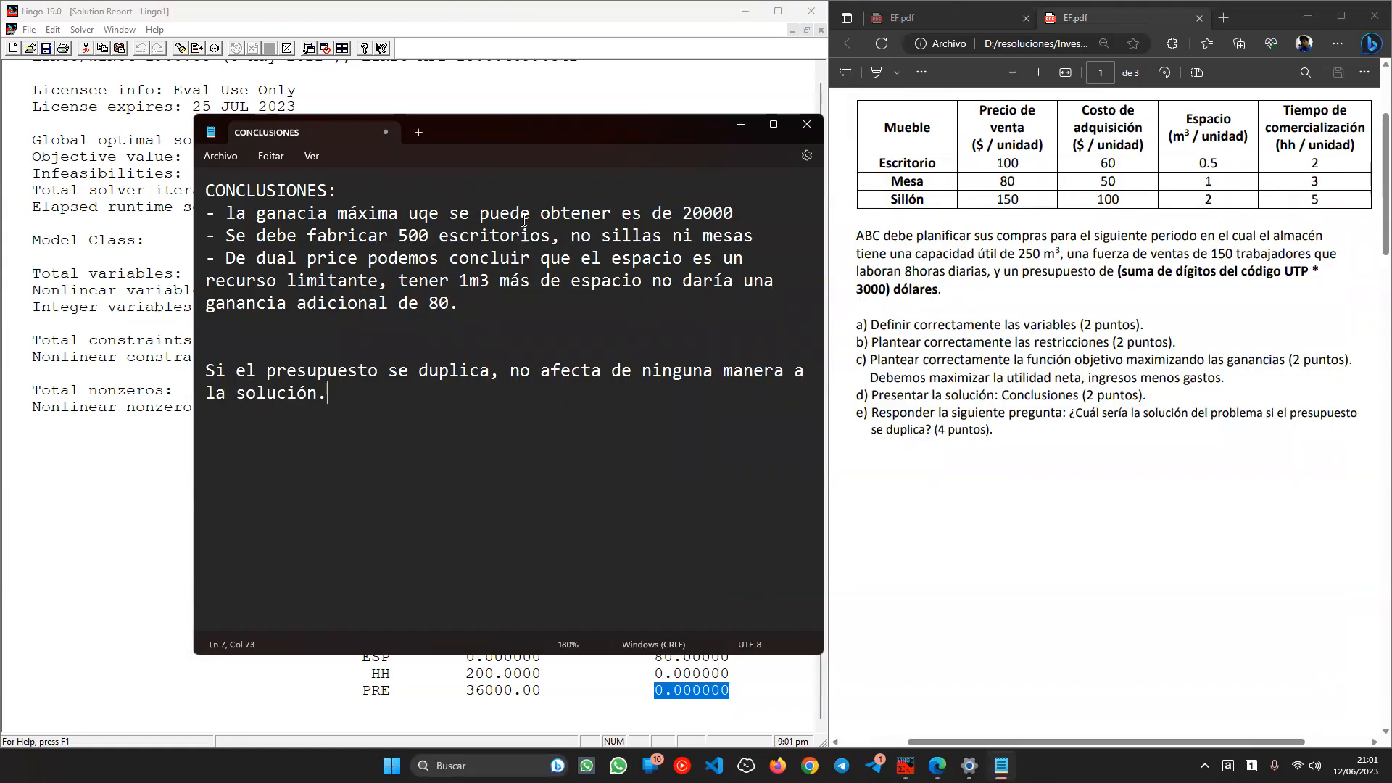
drag(480, 129, 760, 156)
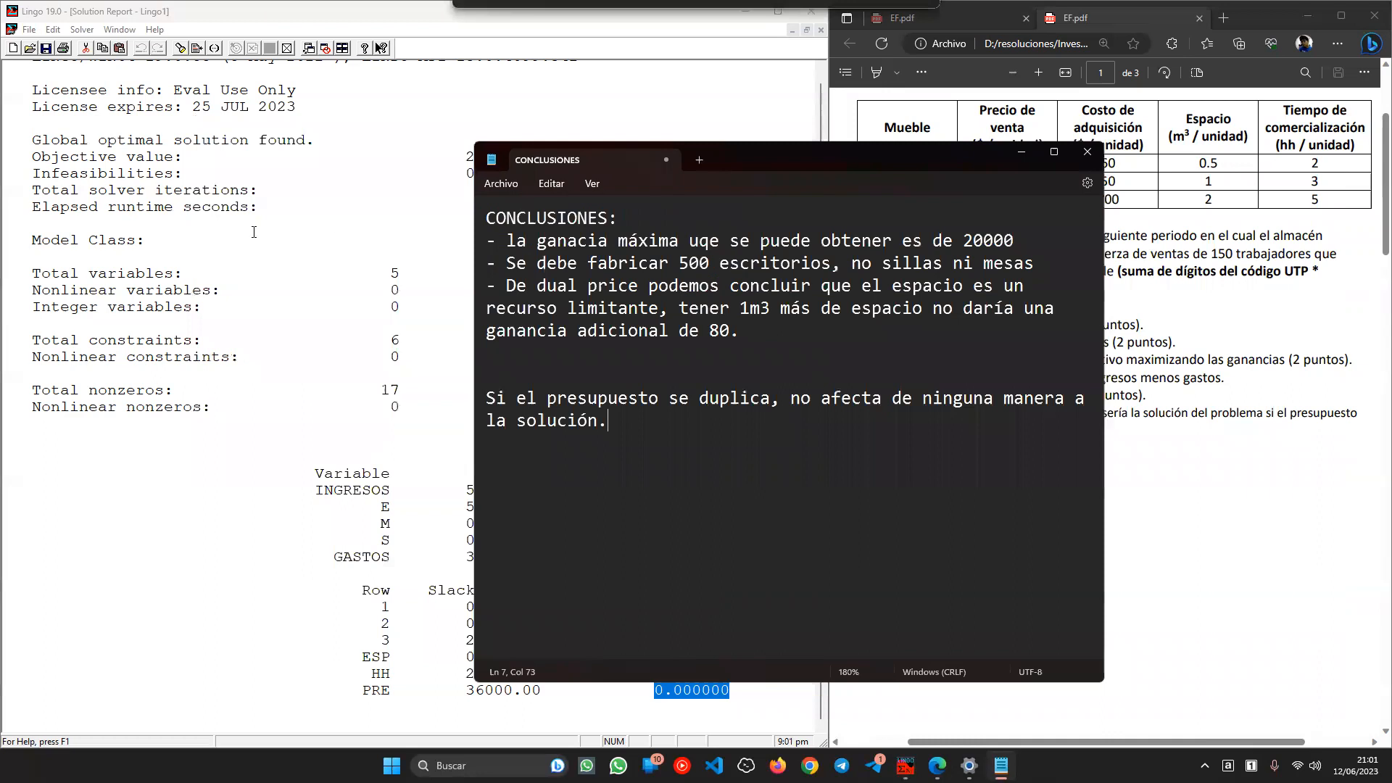
click(338, 50)
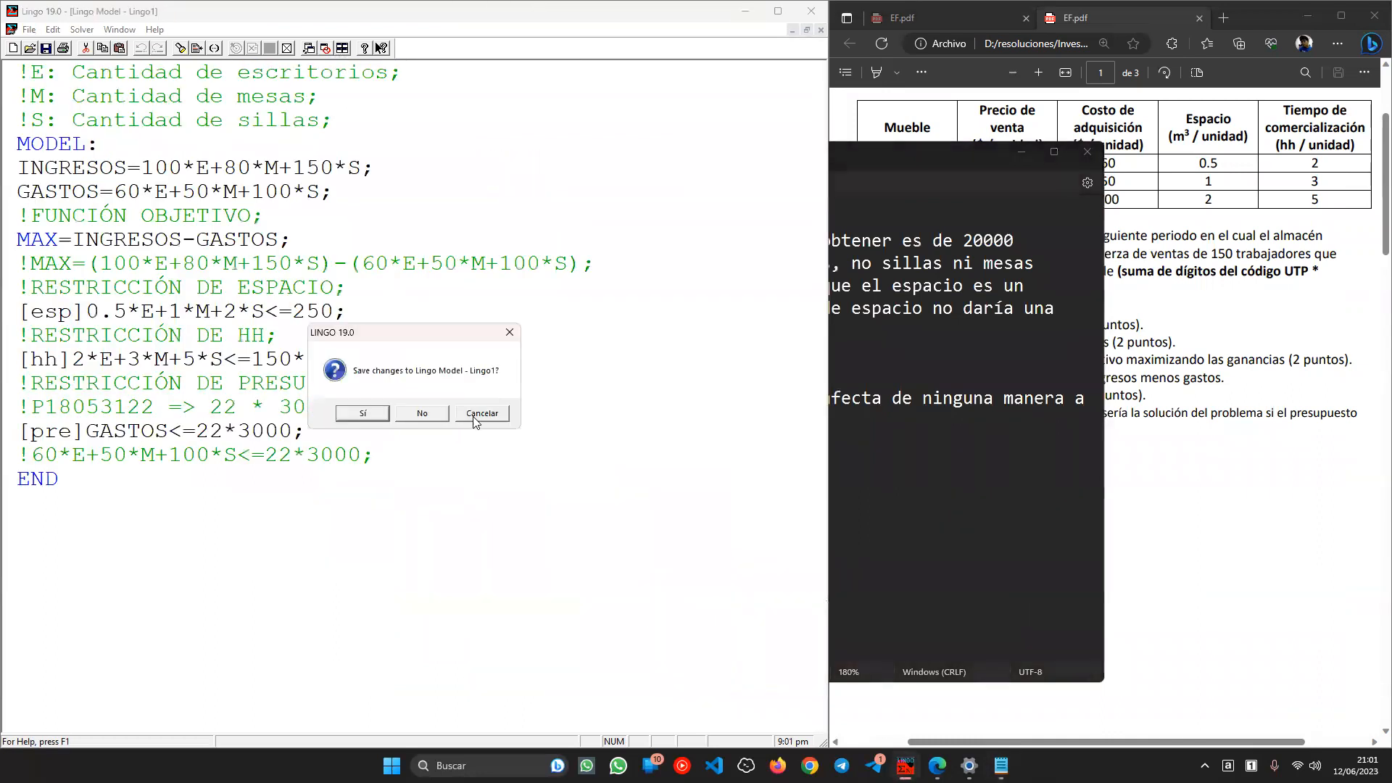
- Cancel the save prompt and confirm Dual Computations is set to Prices & Ranges
click(476, 422)
click(82, 30)
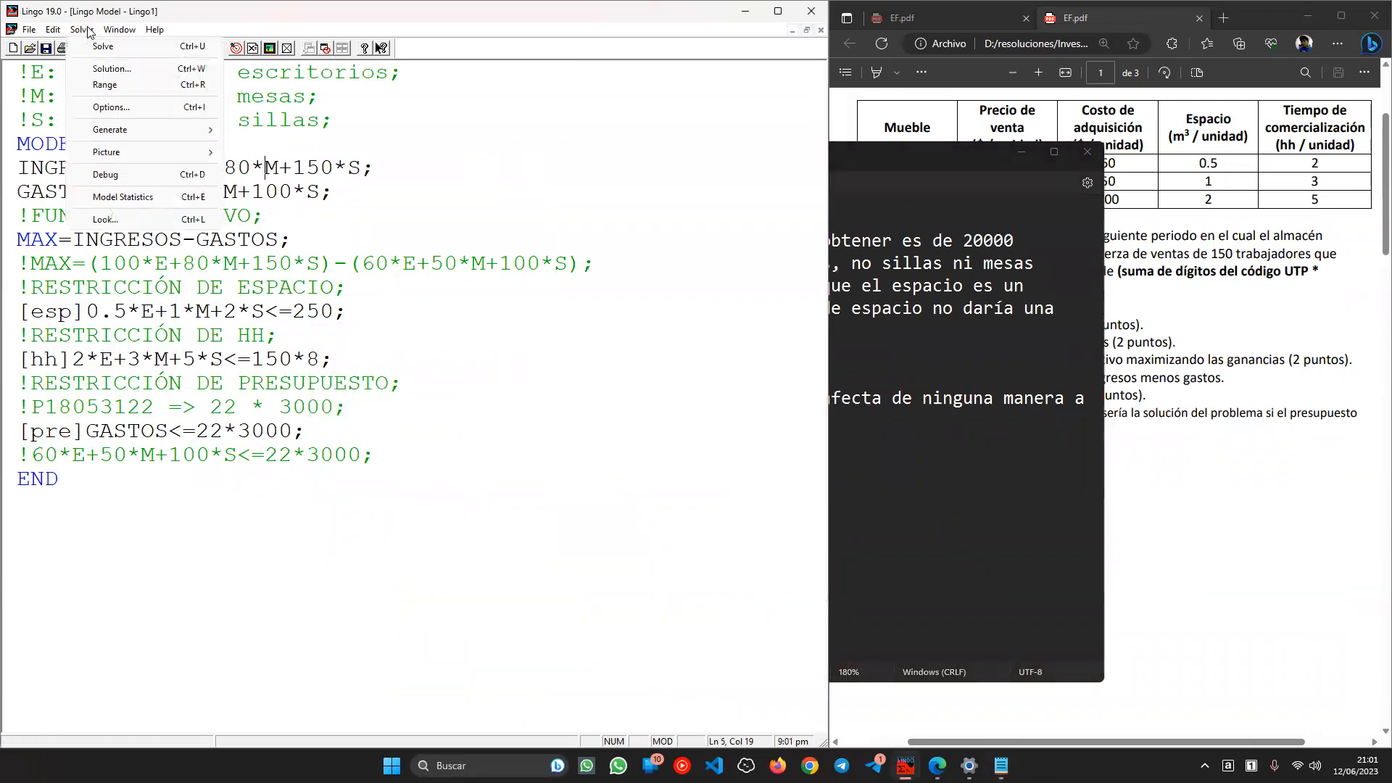
click(134, 110)
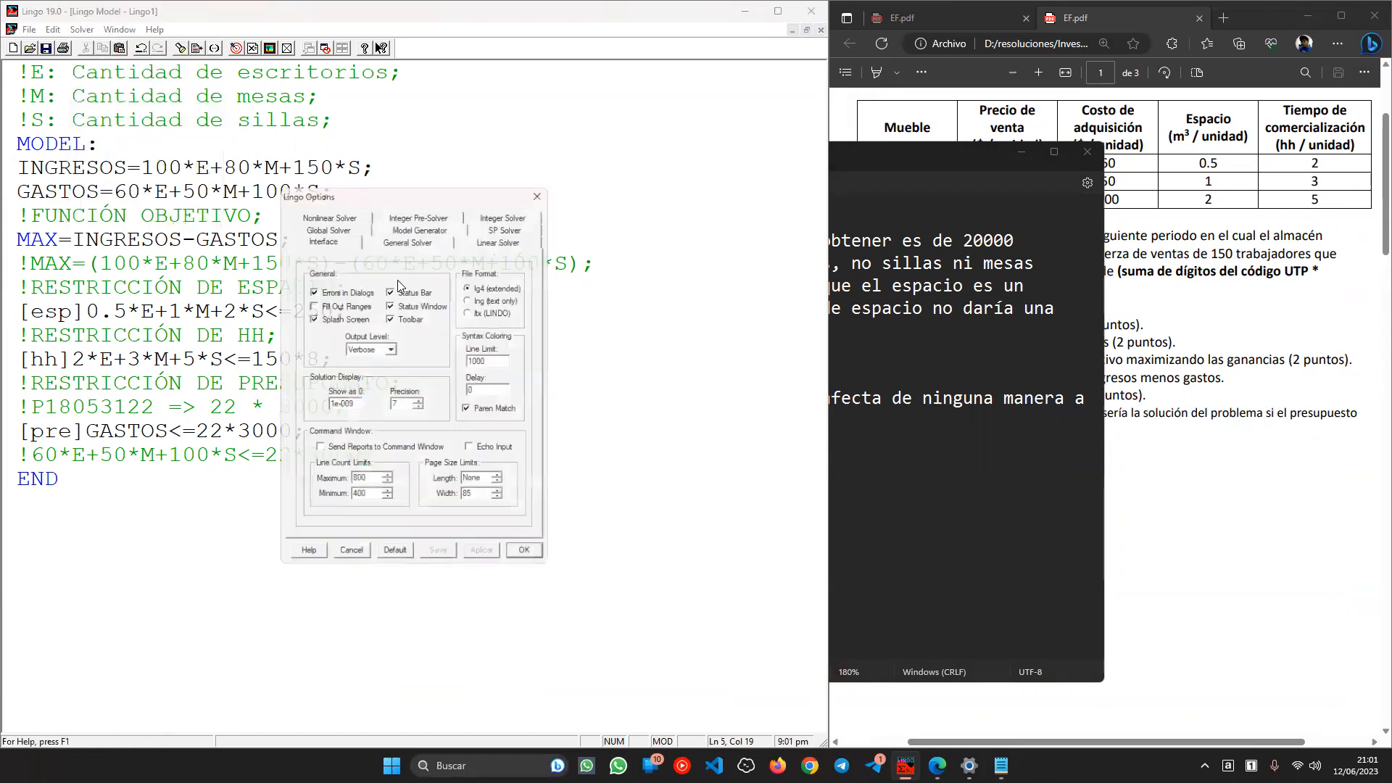
click(395, 239)
click(359, 465)
click(442, 553)
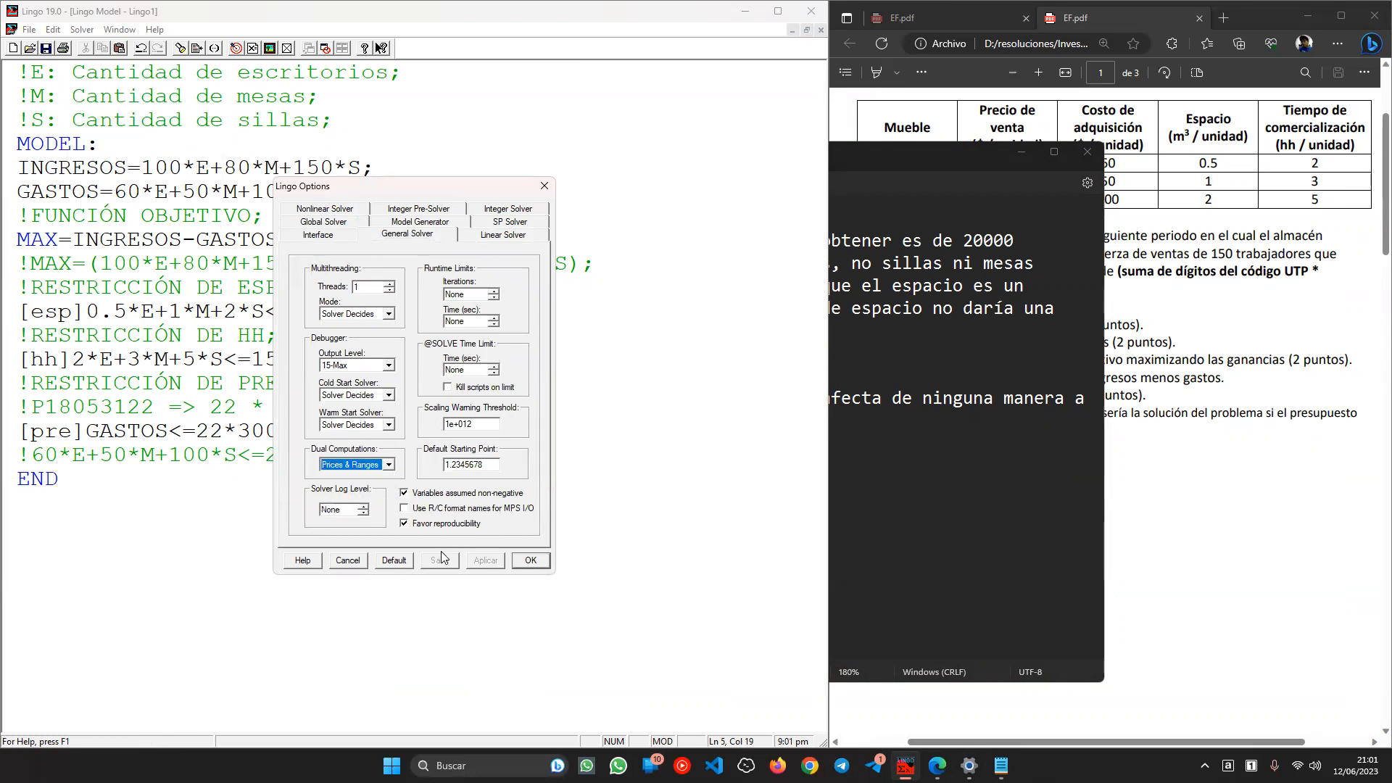
click(545, 182)
- Generate the Range Report from the Solver menu
click(82, 29)
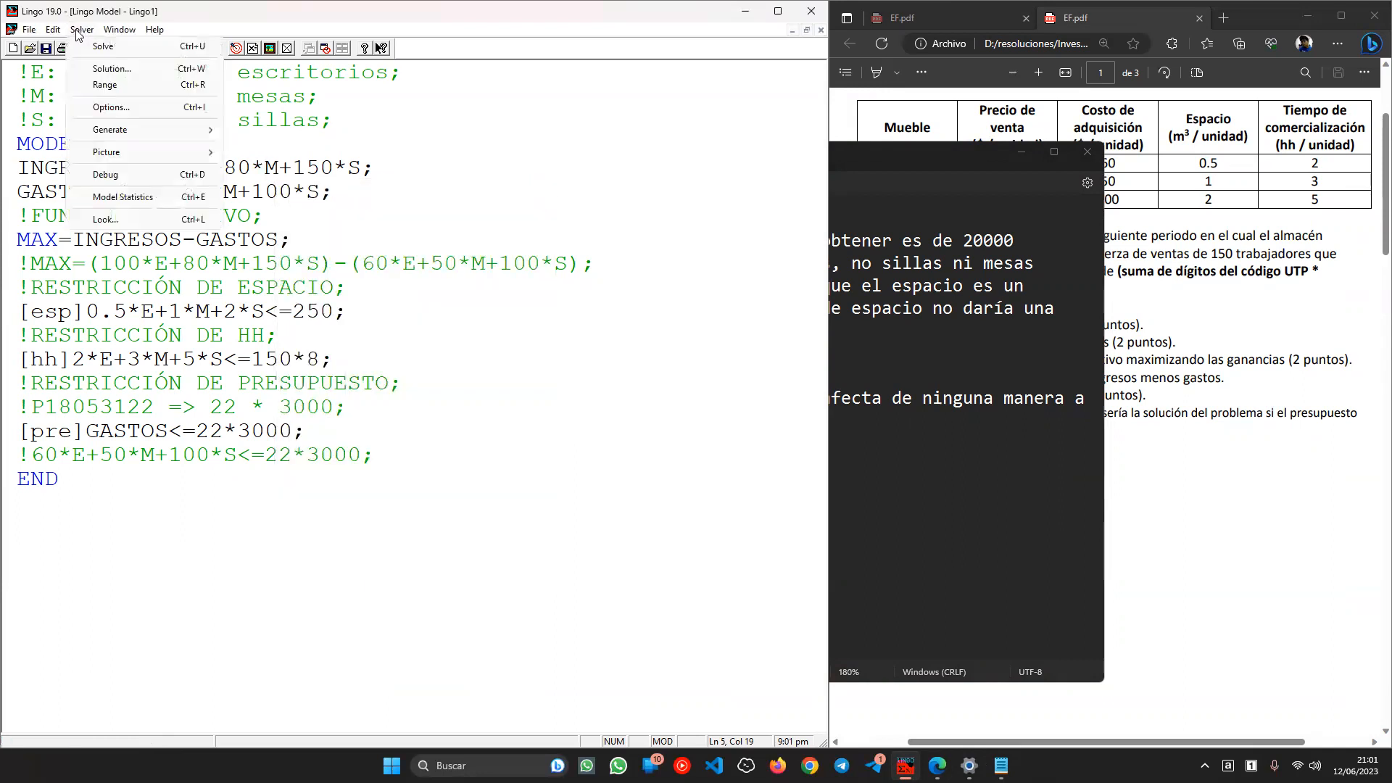
click(131, 89)
click(344, 338)
ctrl+scroll(349, 318, up, 2)
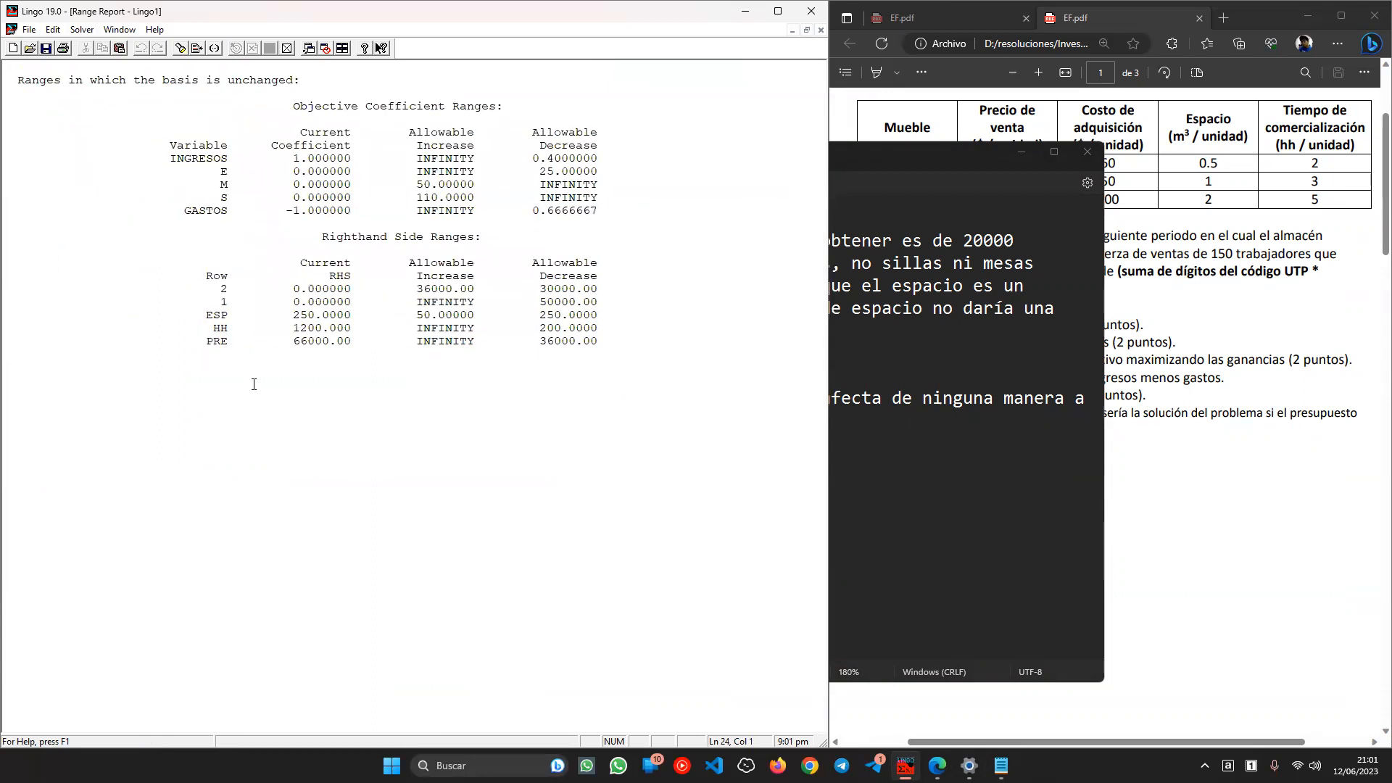
- Check the PRE row's range: current RHS 66000 with an INFINITY allowable increase
click(217, 348)
triple_click(218, 346)
click(221, 343)
double_click(440, 342)
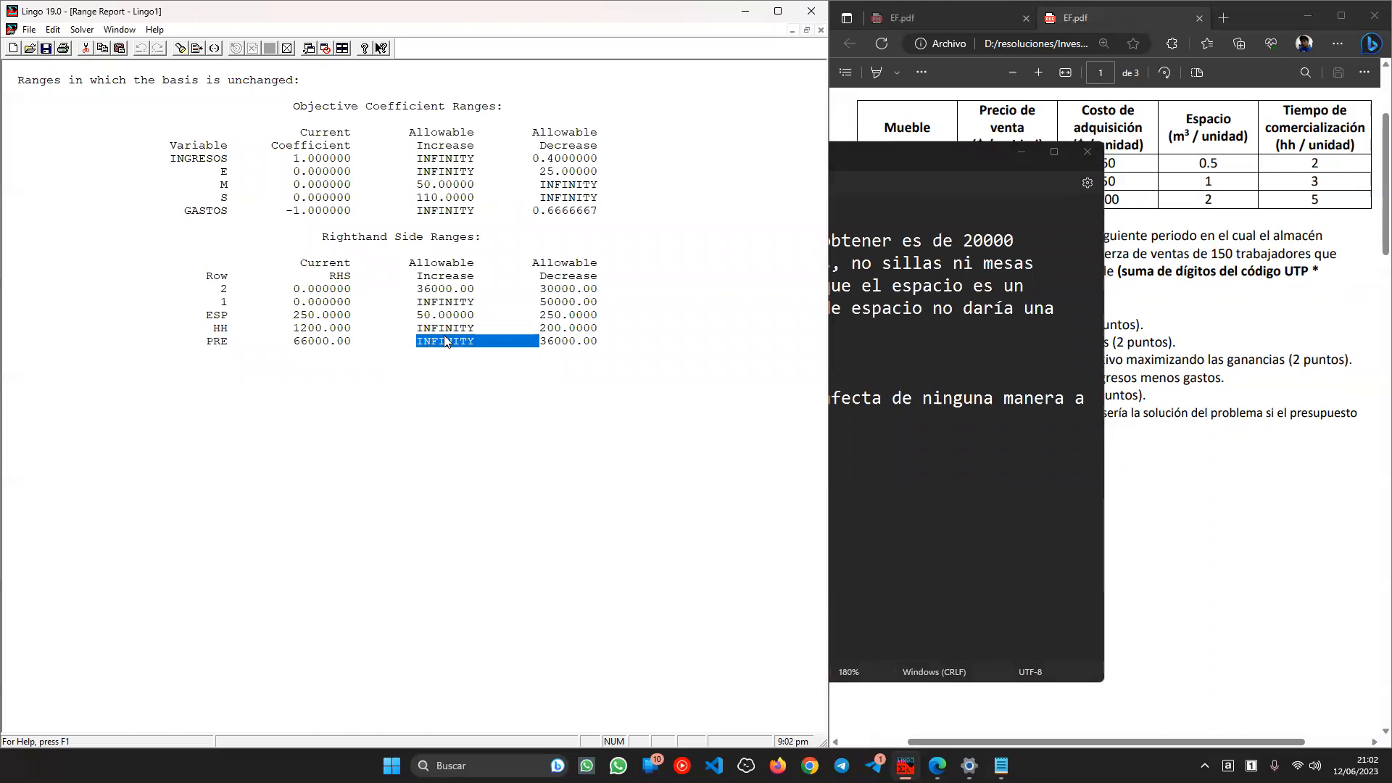
click(445, 340)
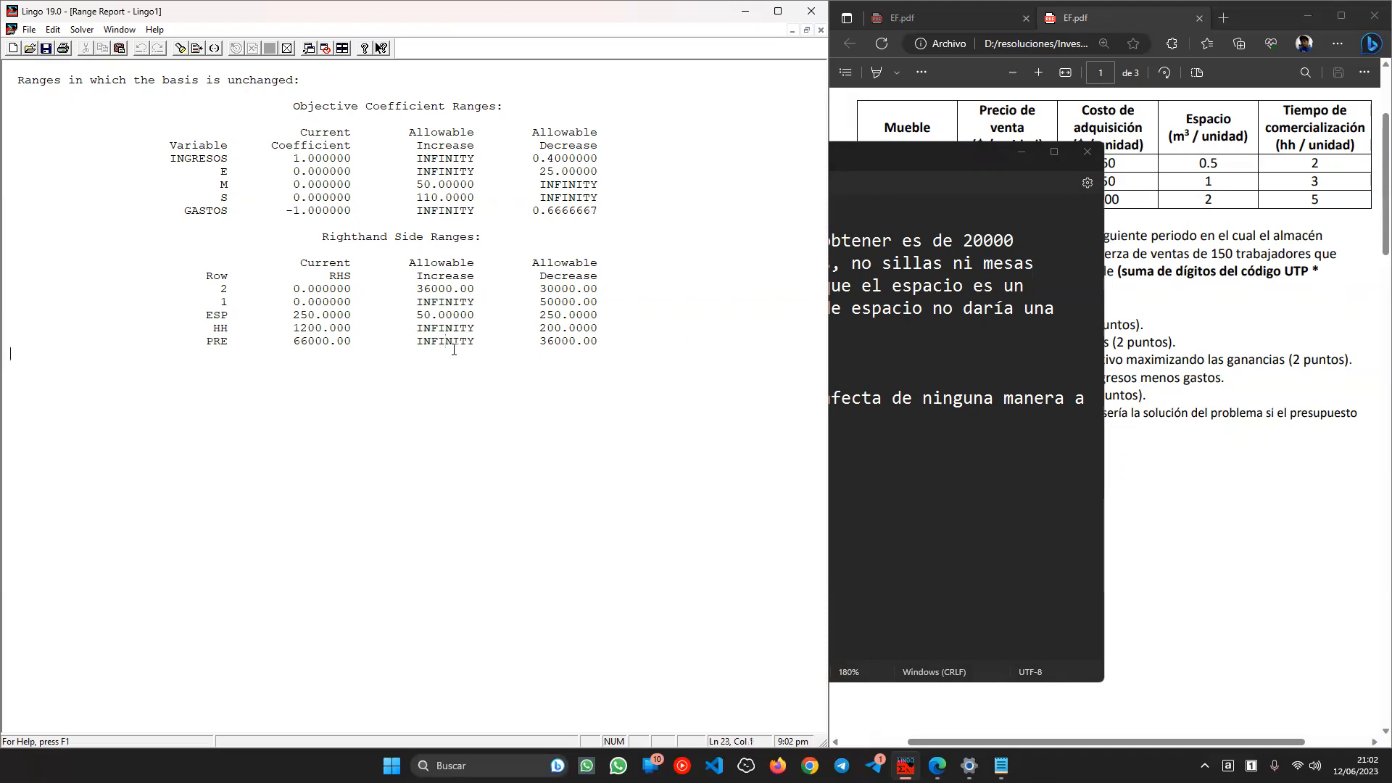
double_click(454, 342)
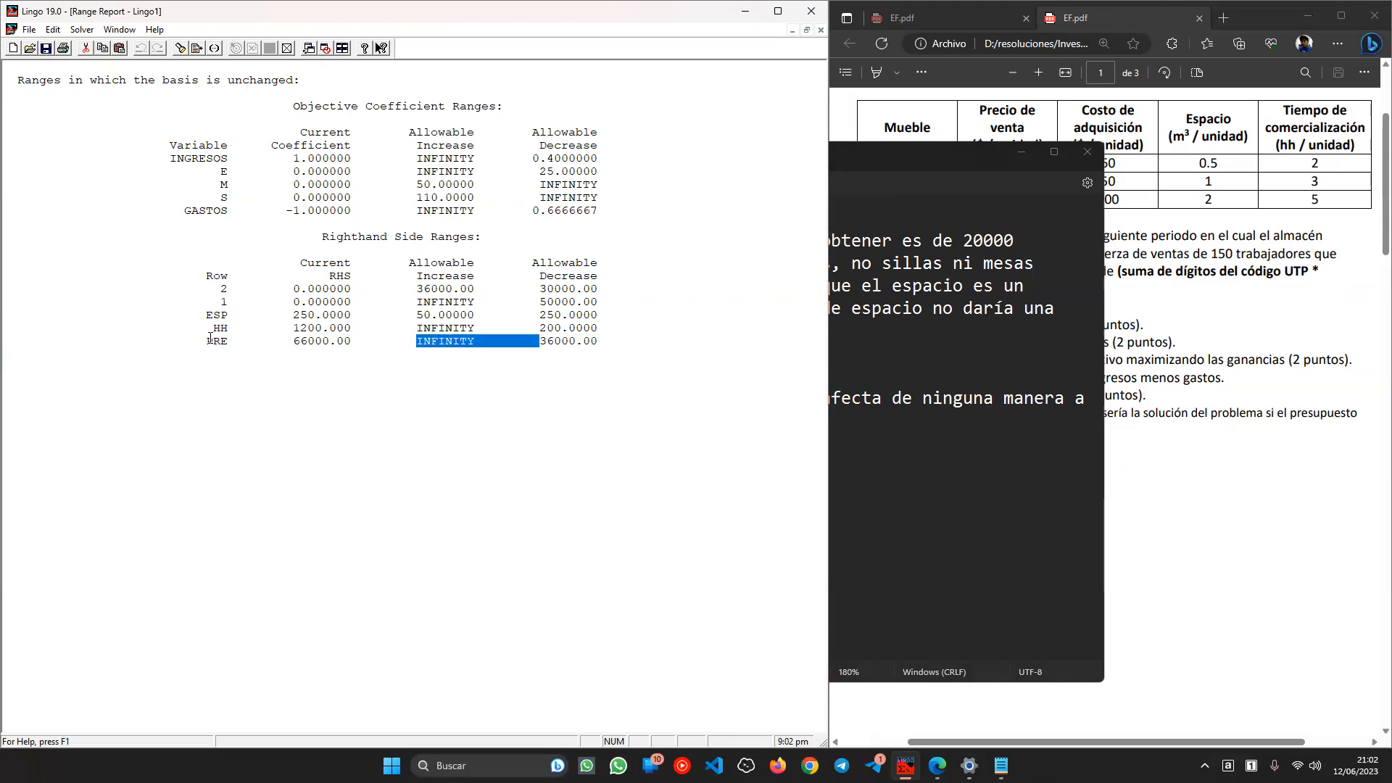
double_click(210, 338)
click(301, 339)
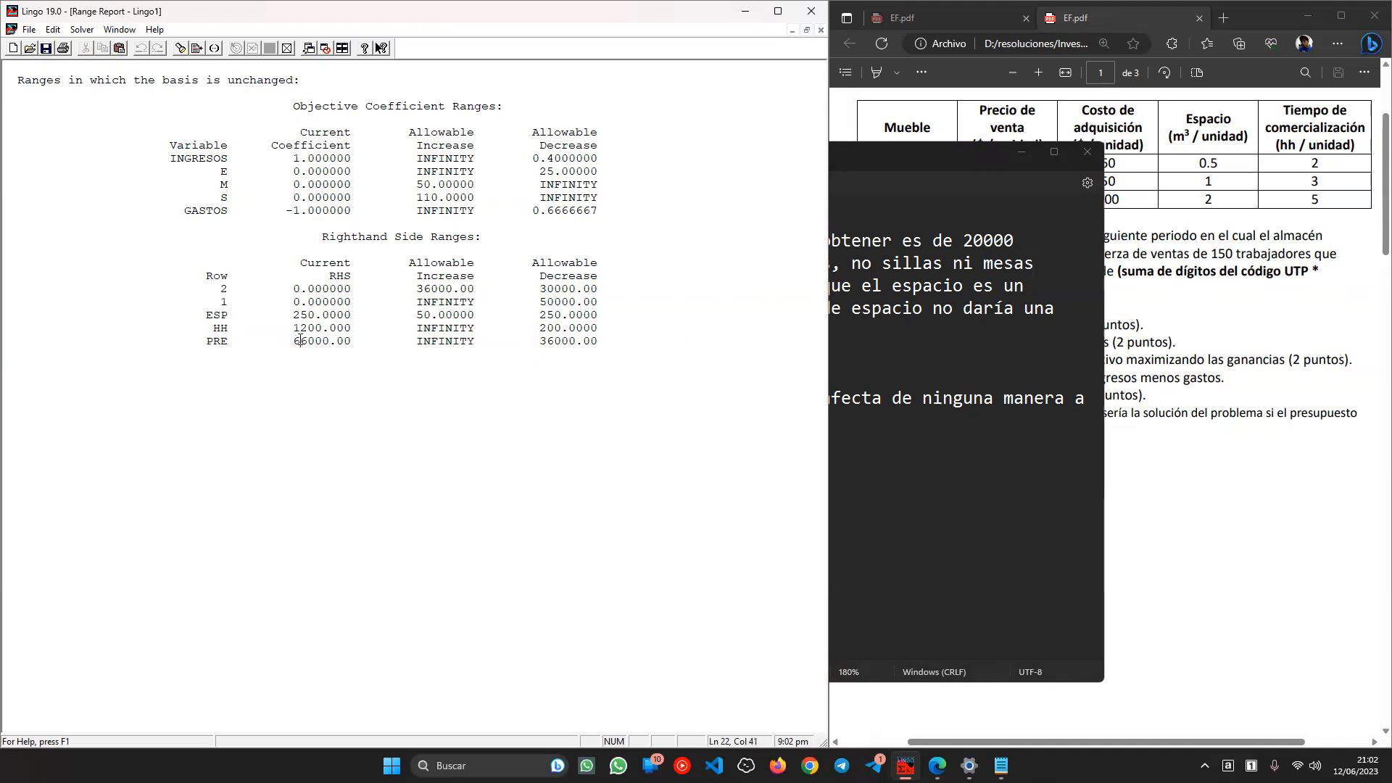
double_click(303, 339)
double_click(319, 344)
double_click(447, 341)
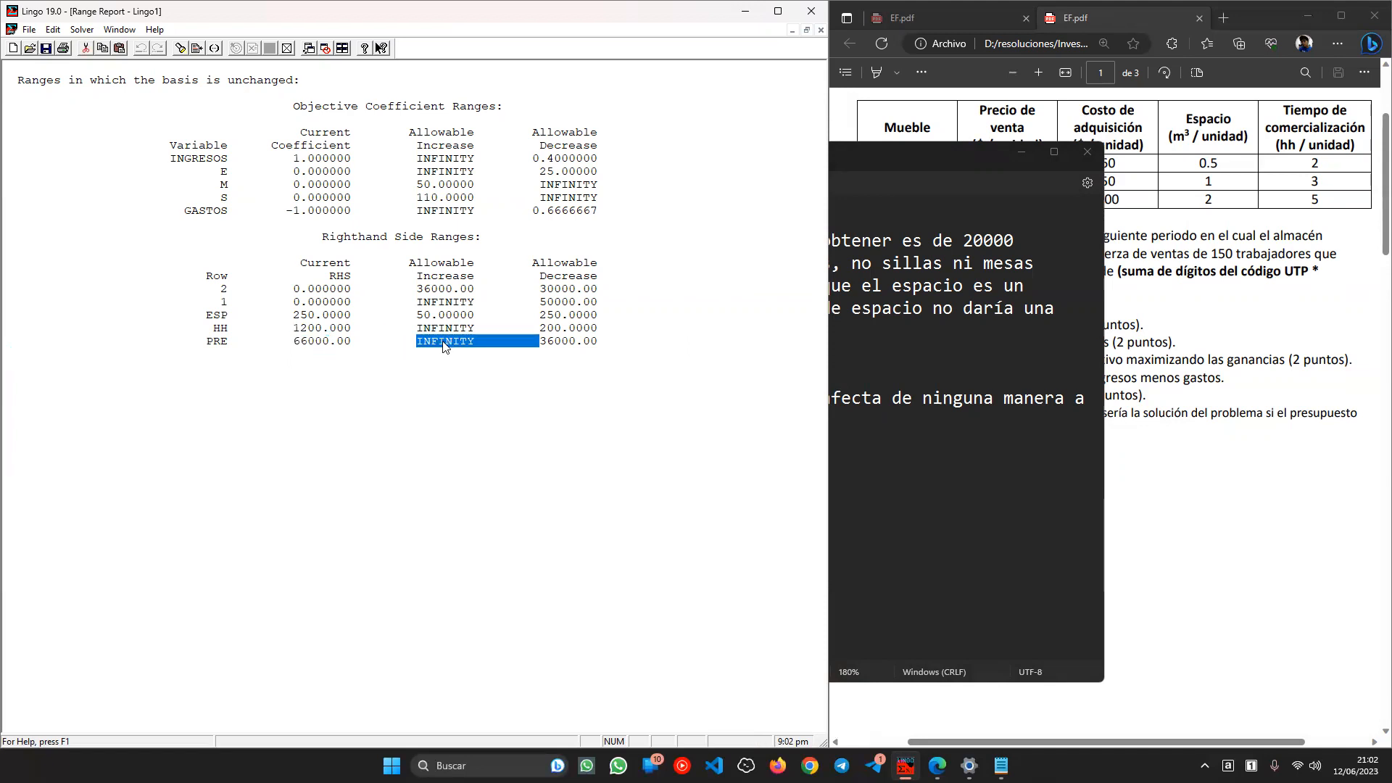
click(381, 362)
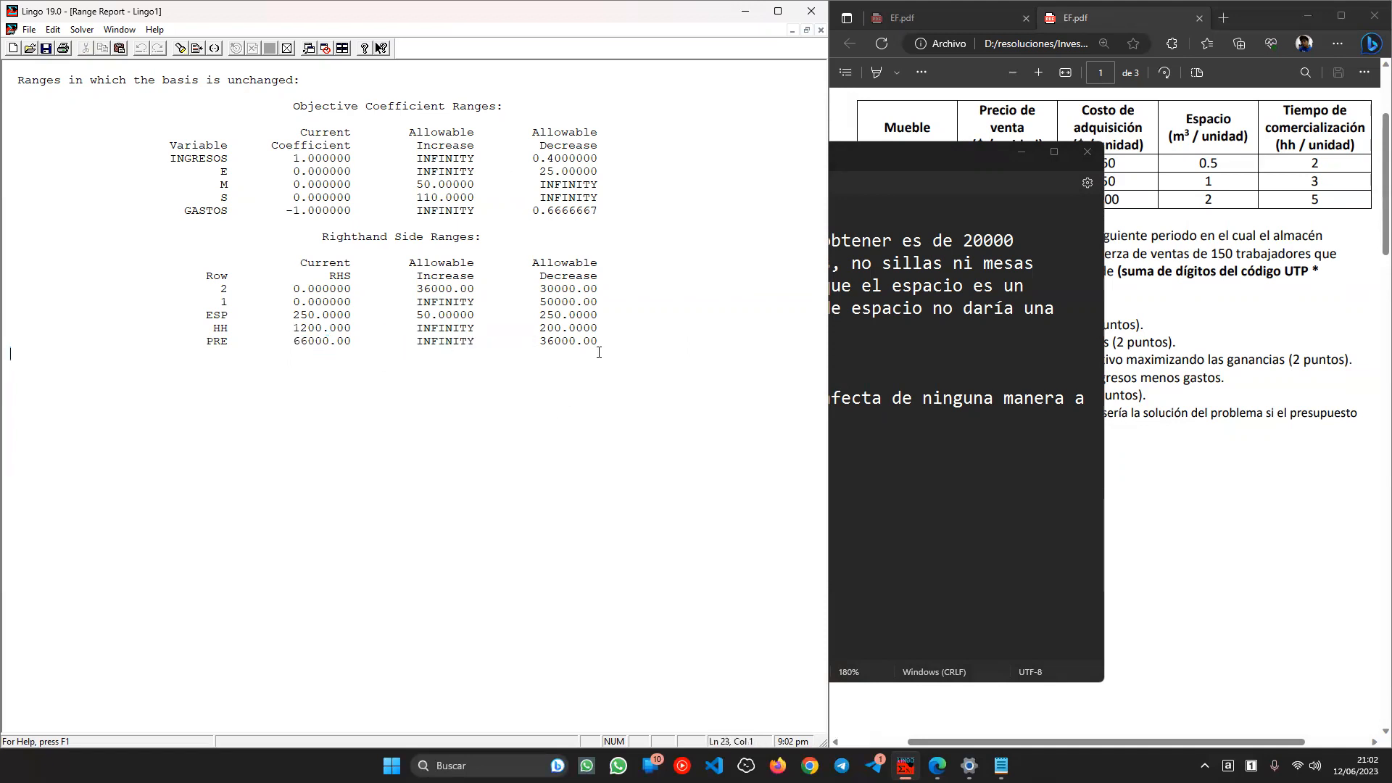
drag(622, 351, 240, 348)
- Compare the PRE INFINITY increase with the conclusions and reposition the Notepad window
click(903, 434)
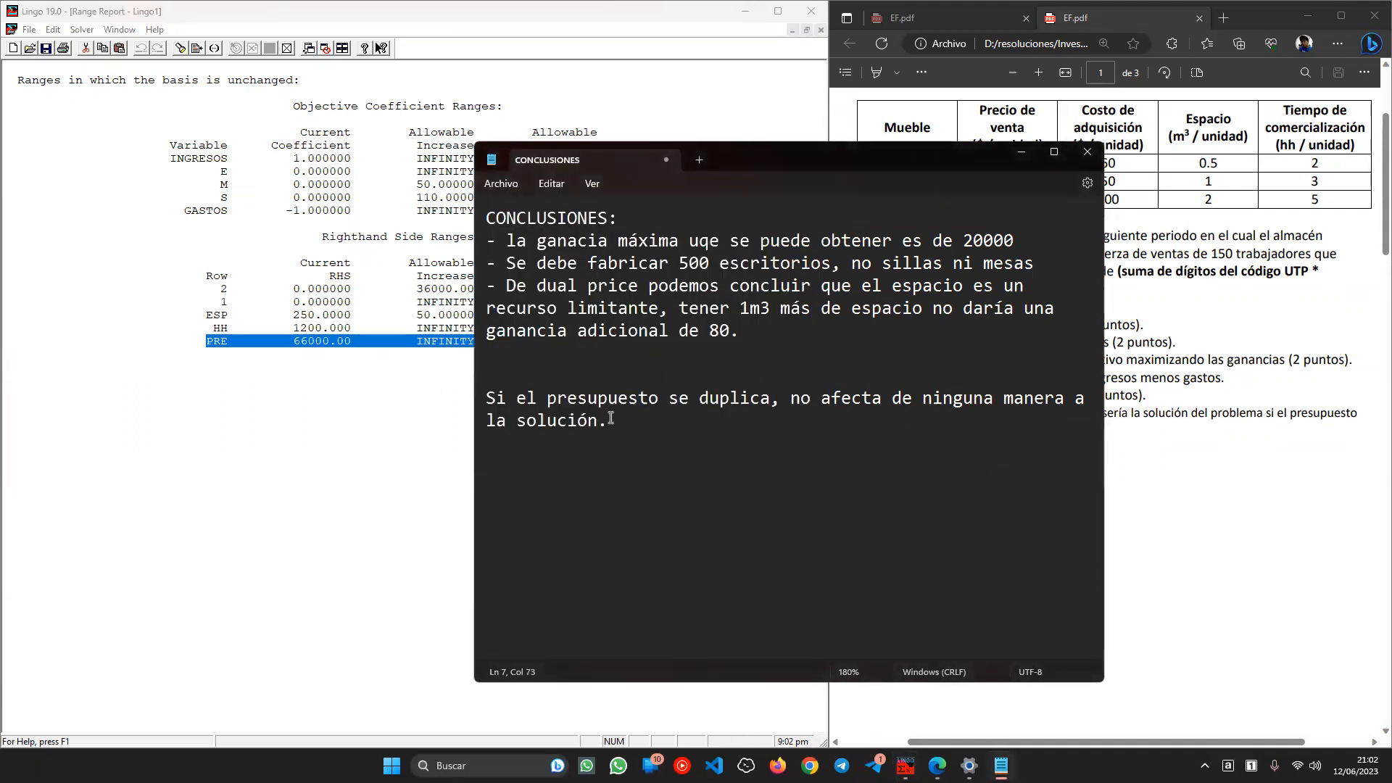
click(335, 383)
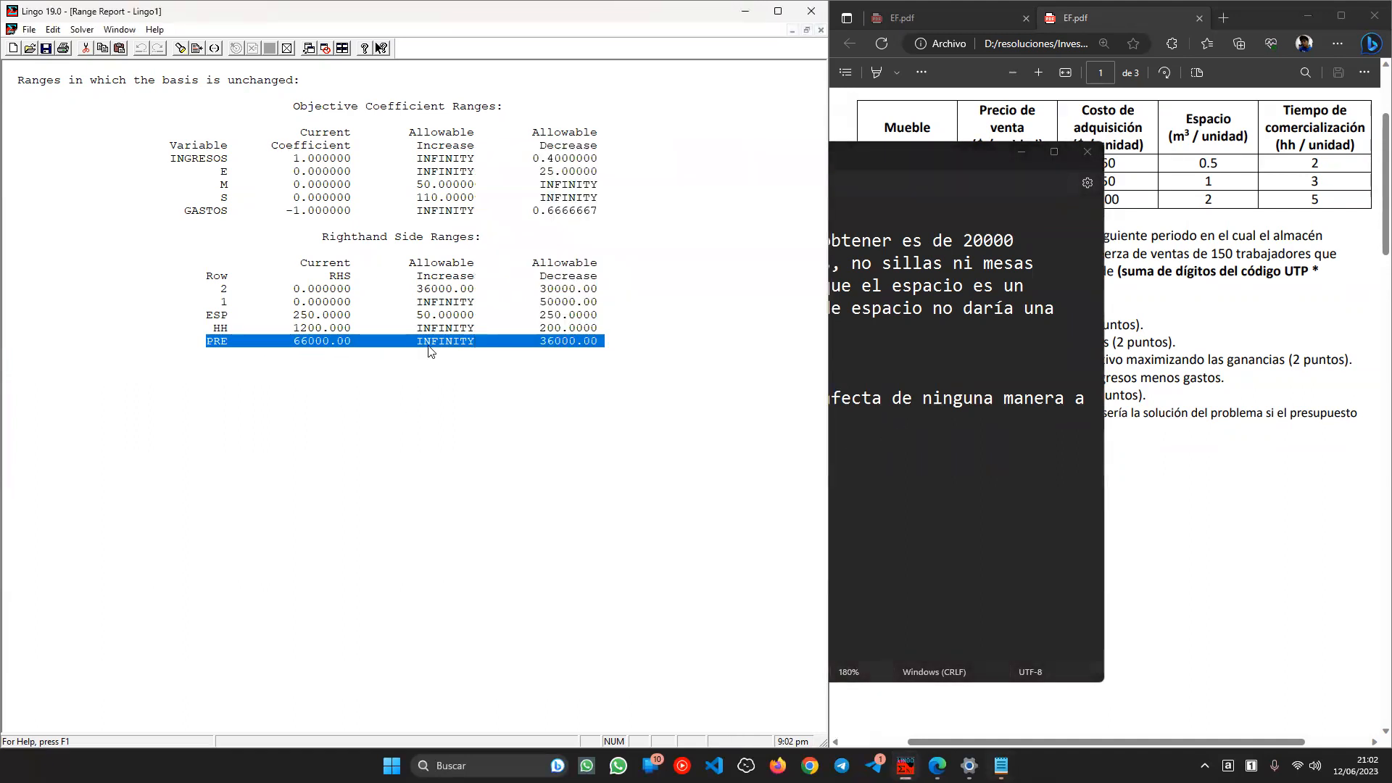
double_click(437, 341)
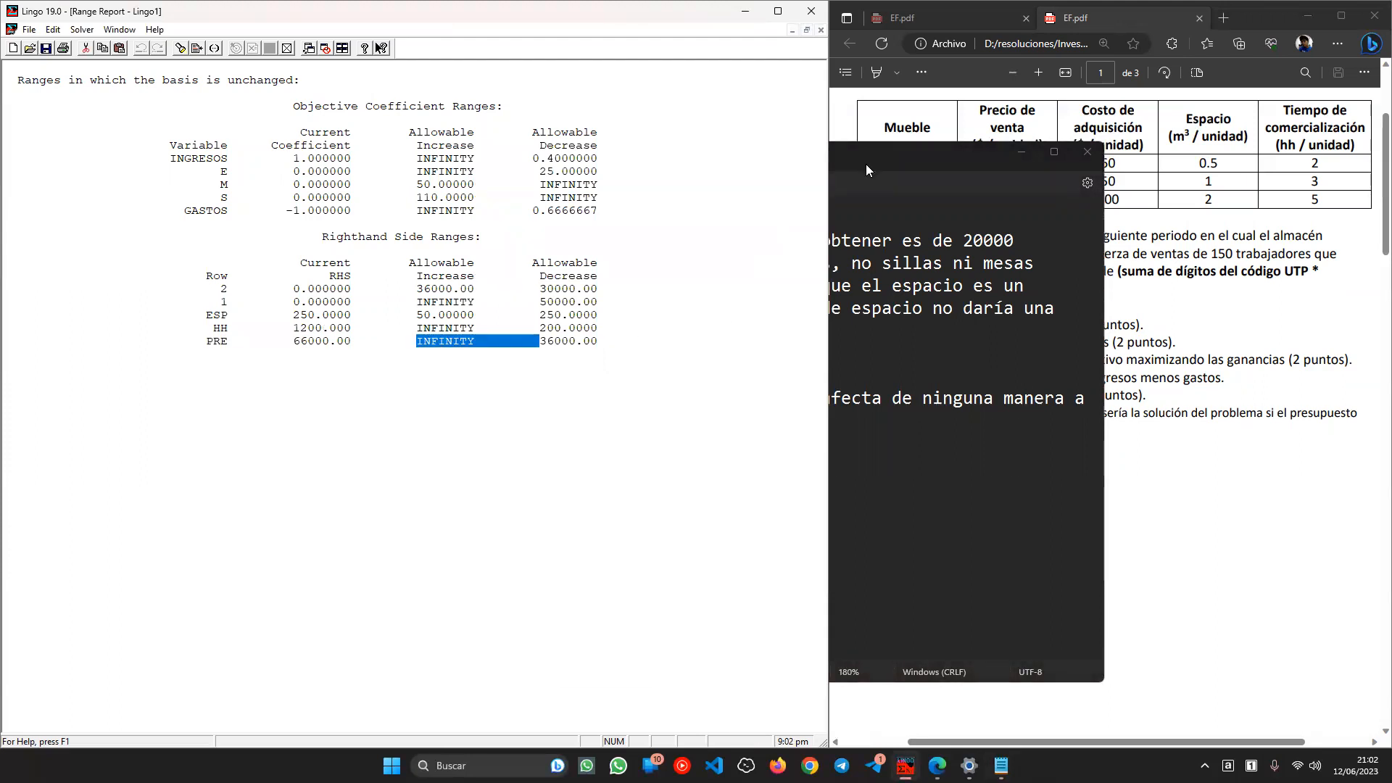
click(834, 451)
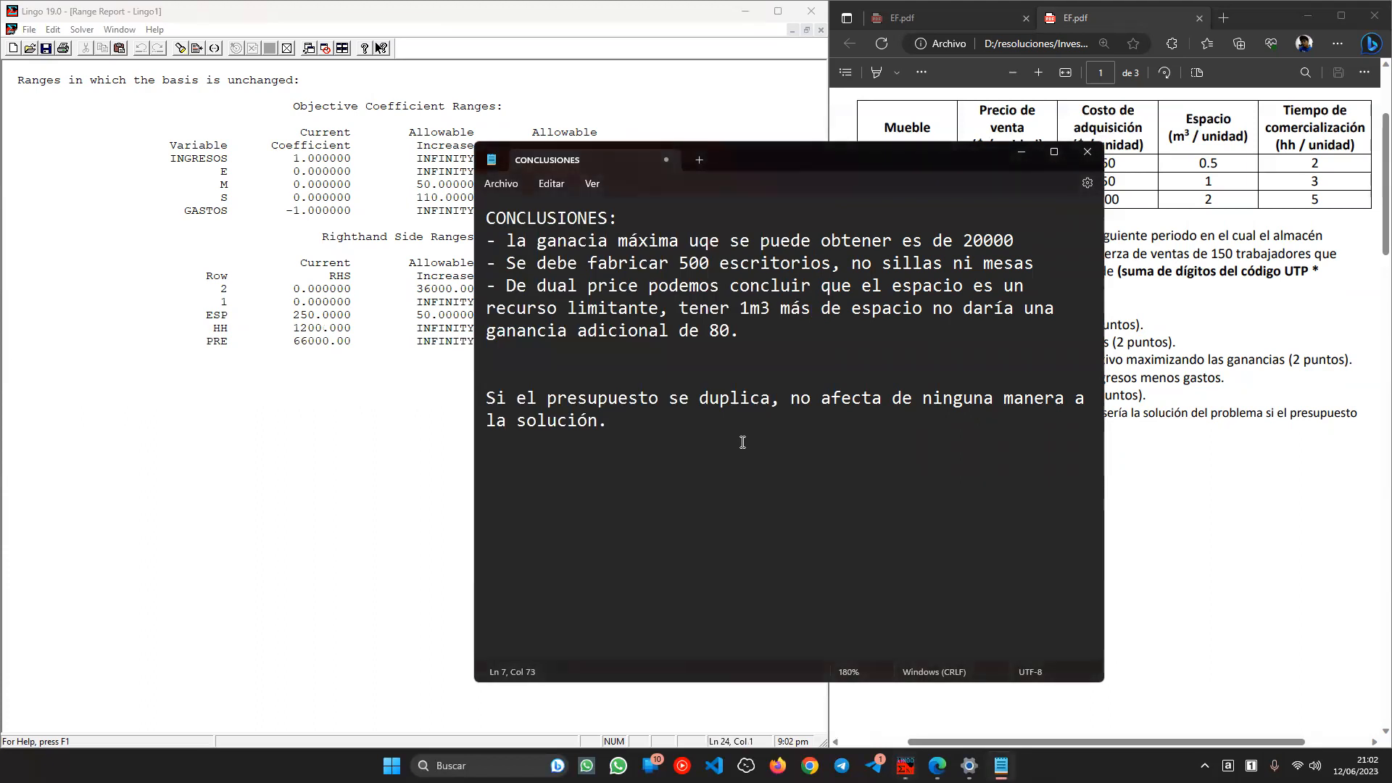
drag(754, 161, 603, 393)
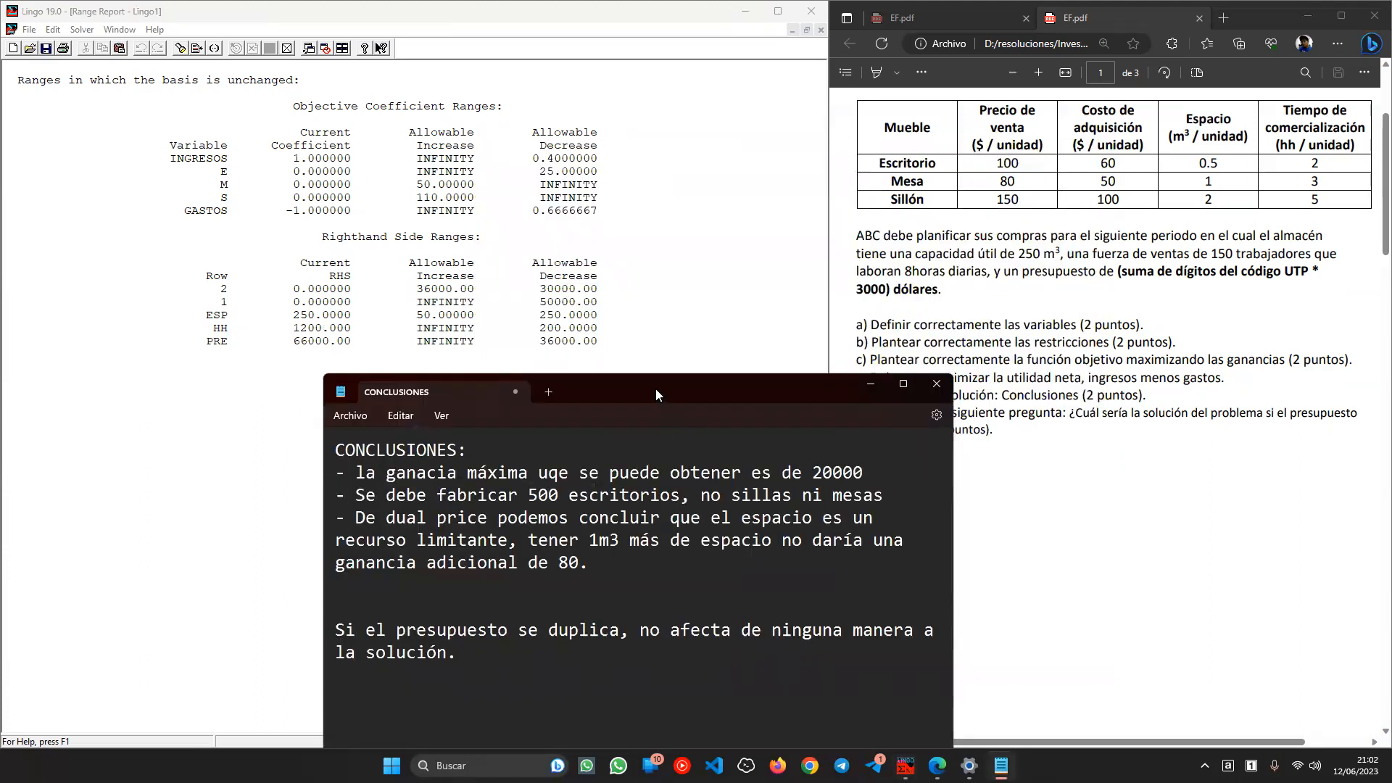
drag(656, 391, 740, 150)
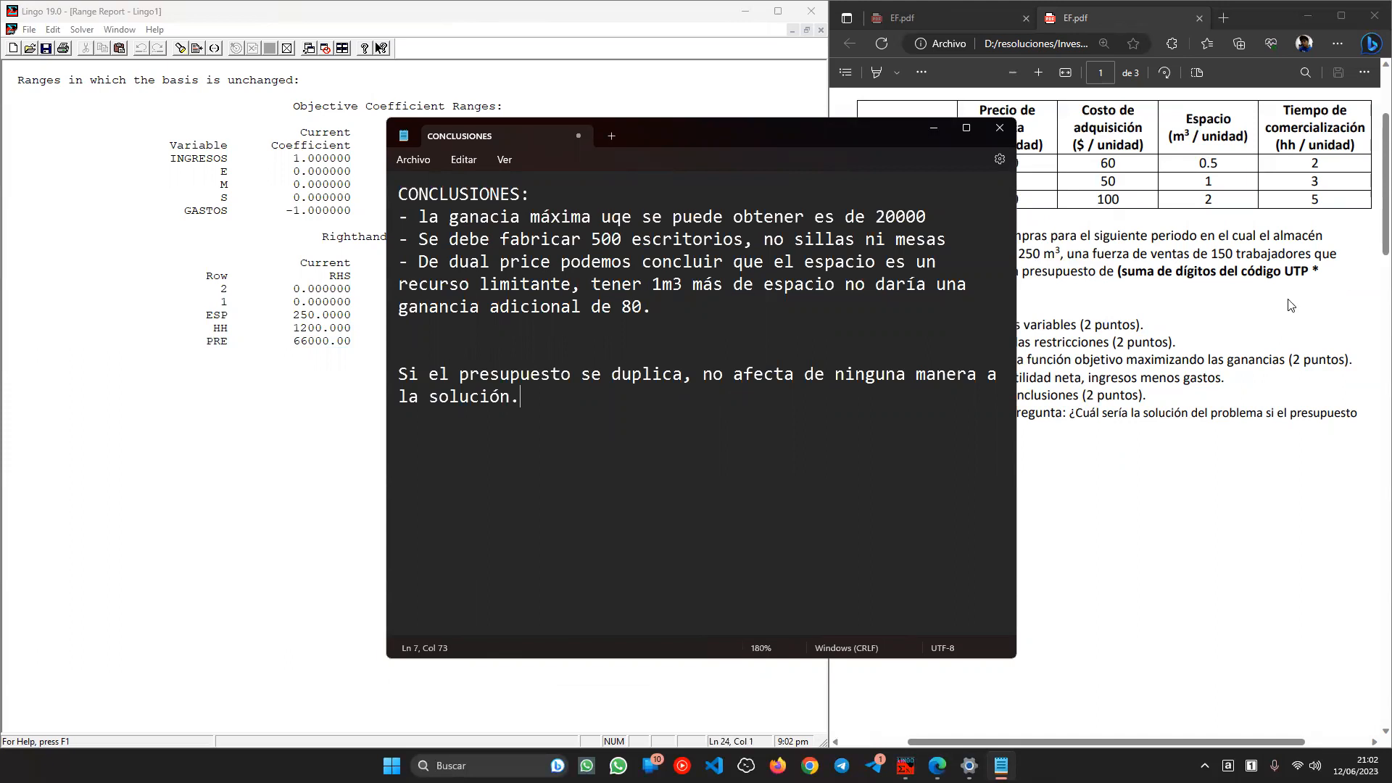
click(1146, 302)
- Scroll the exam PDF to page 2's Pregunta 2 plant, distributor and store tables
scroll(1147, 303, up, 3)
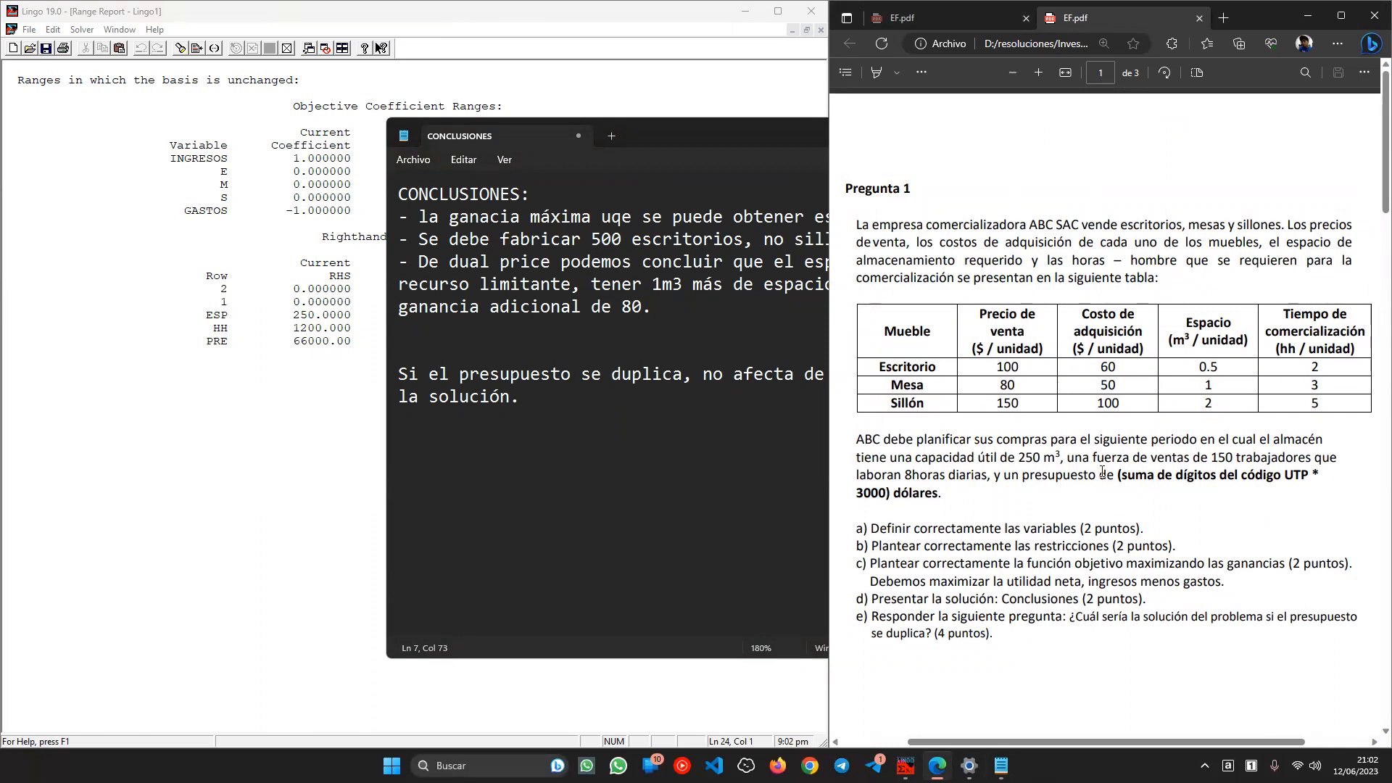
scroll(1077, 464, down, 10)
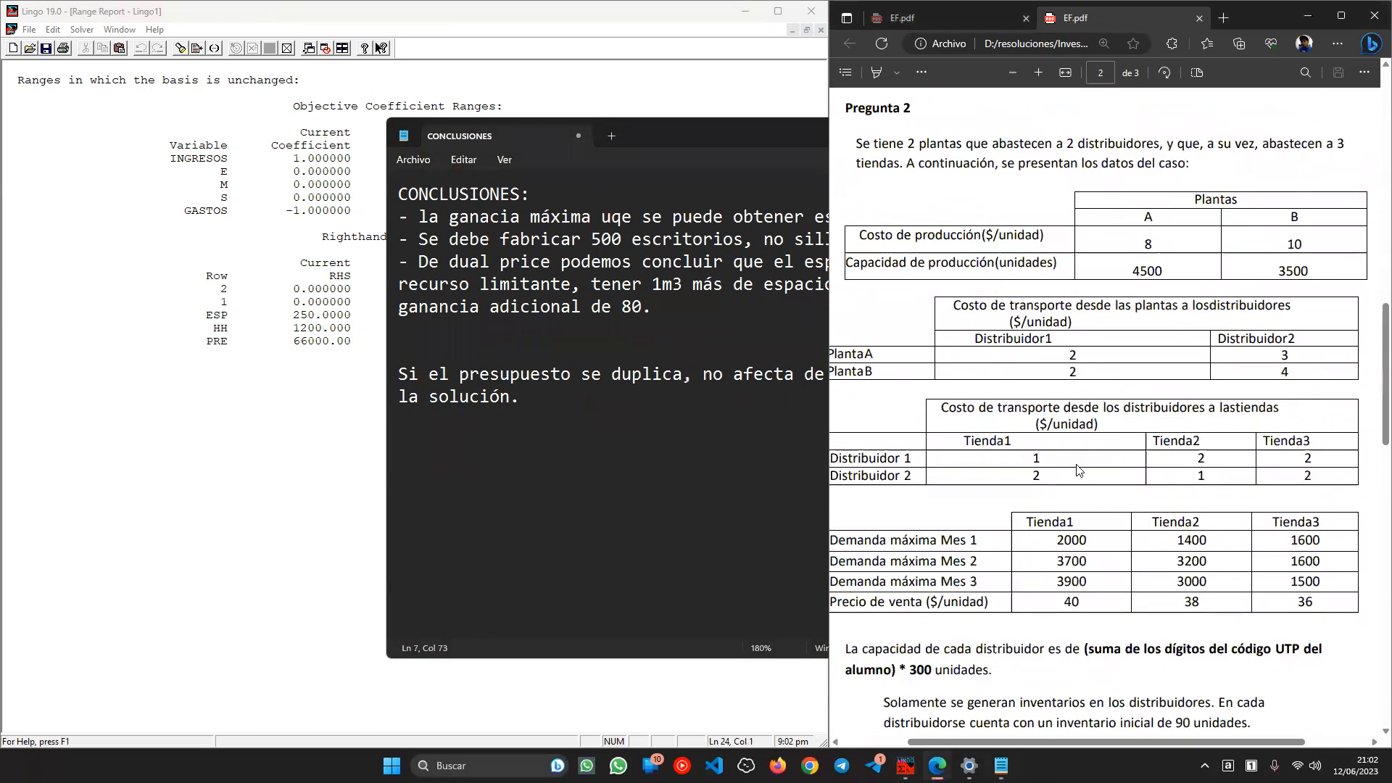
scroll(1077, 470, up, 2)
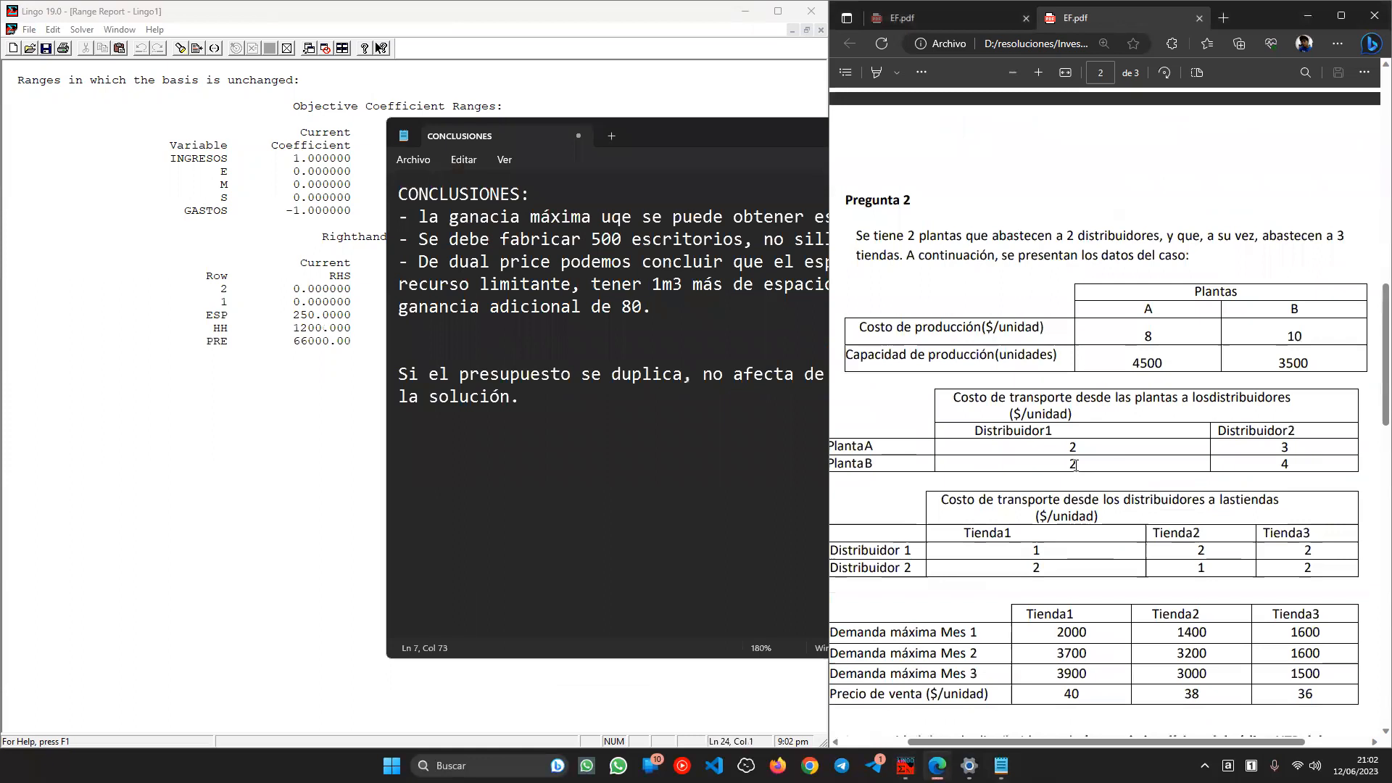
scroll(1076, 468, down, 7)
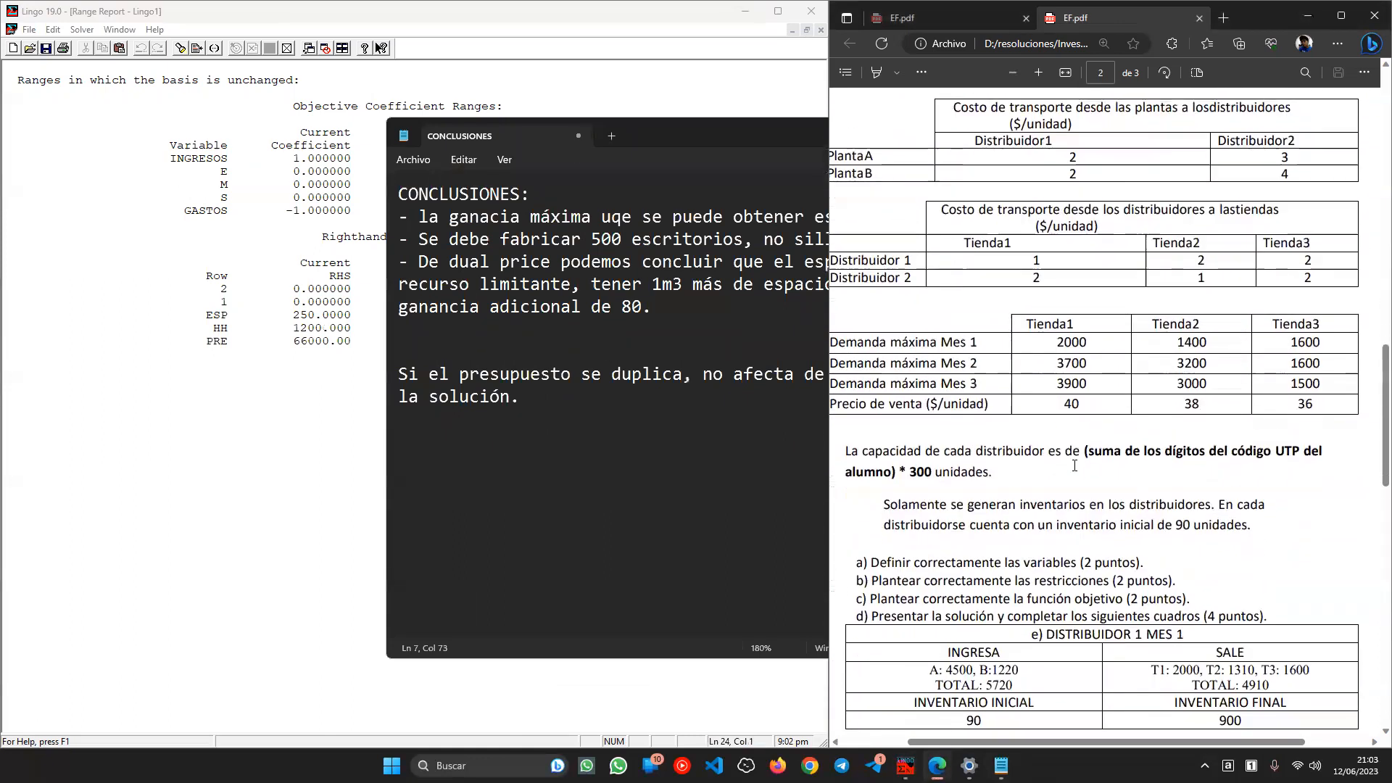